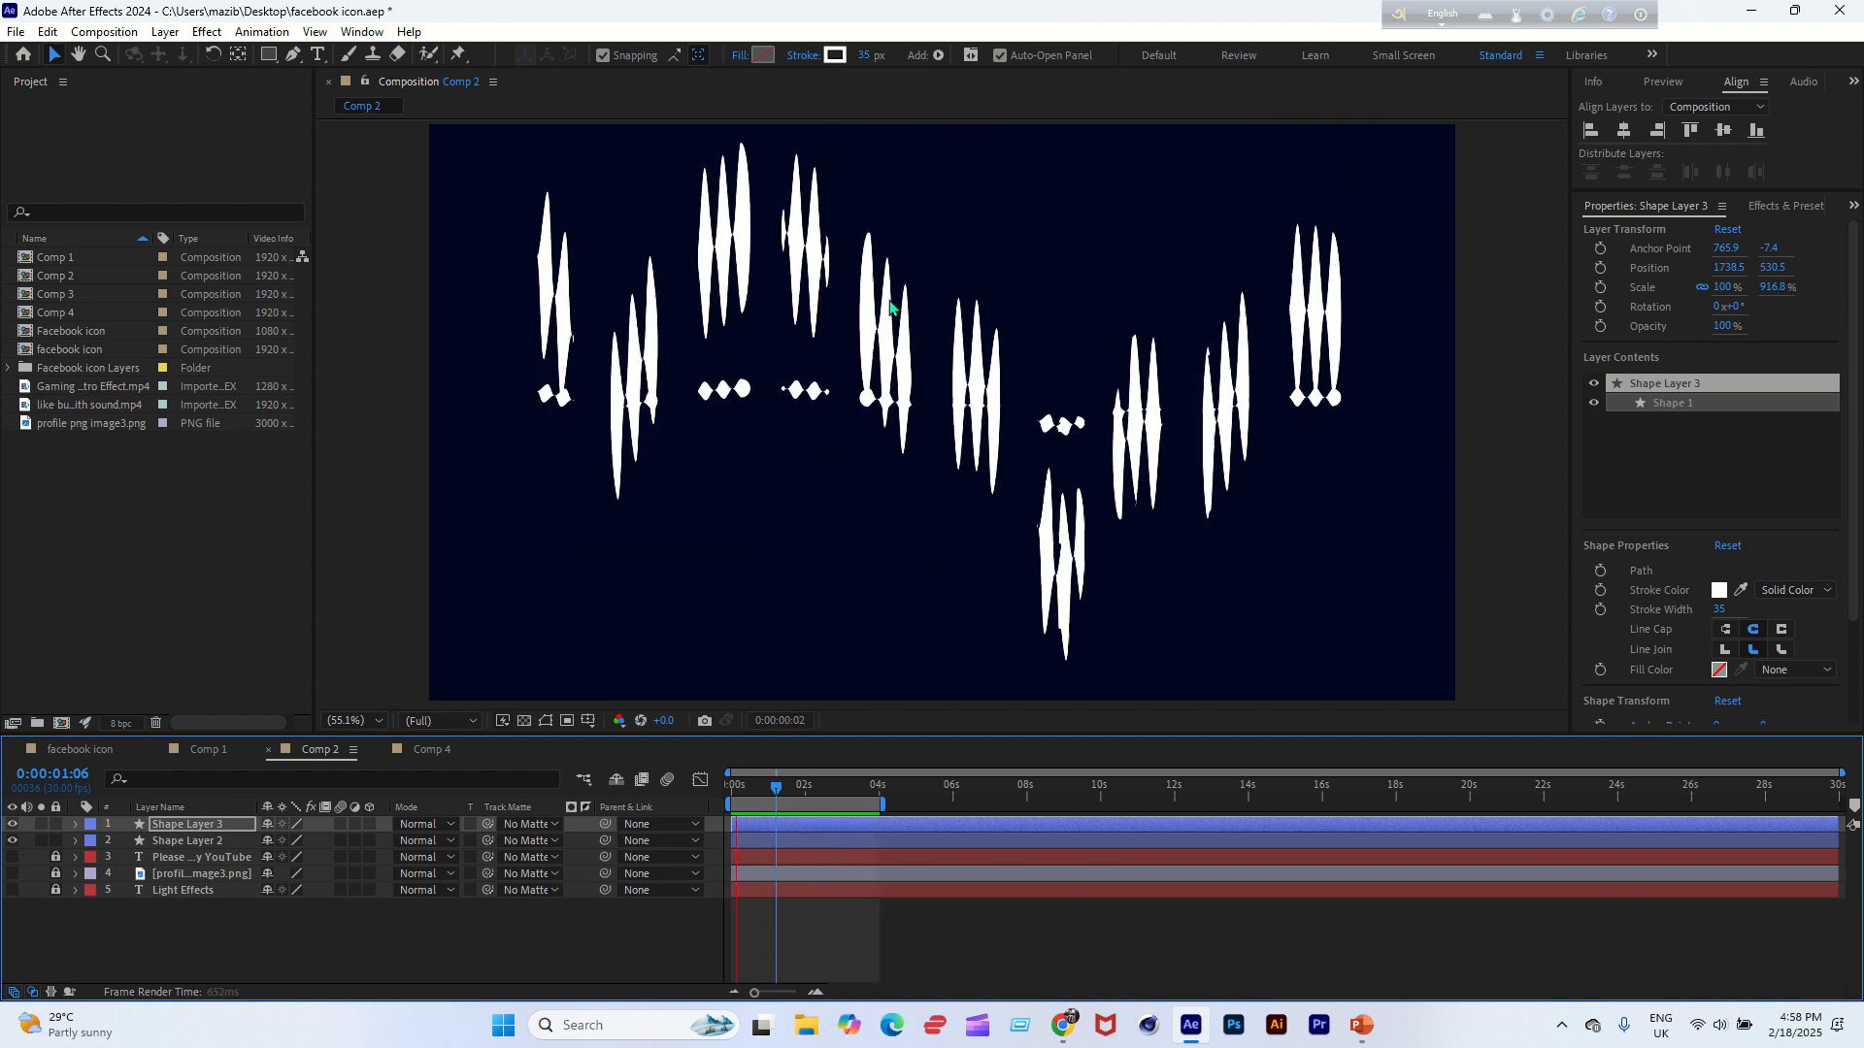
Open the Comp 4 composition and show the Title/Action Safe guides in its viewer.
{"action": "left_click", "coordinate": [428, 757]}
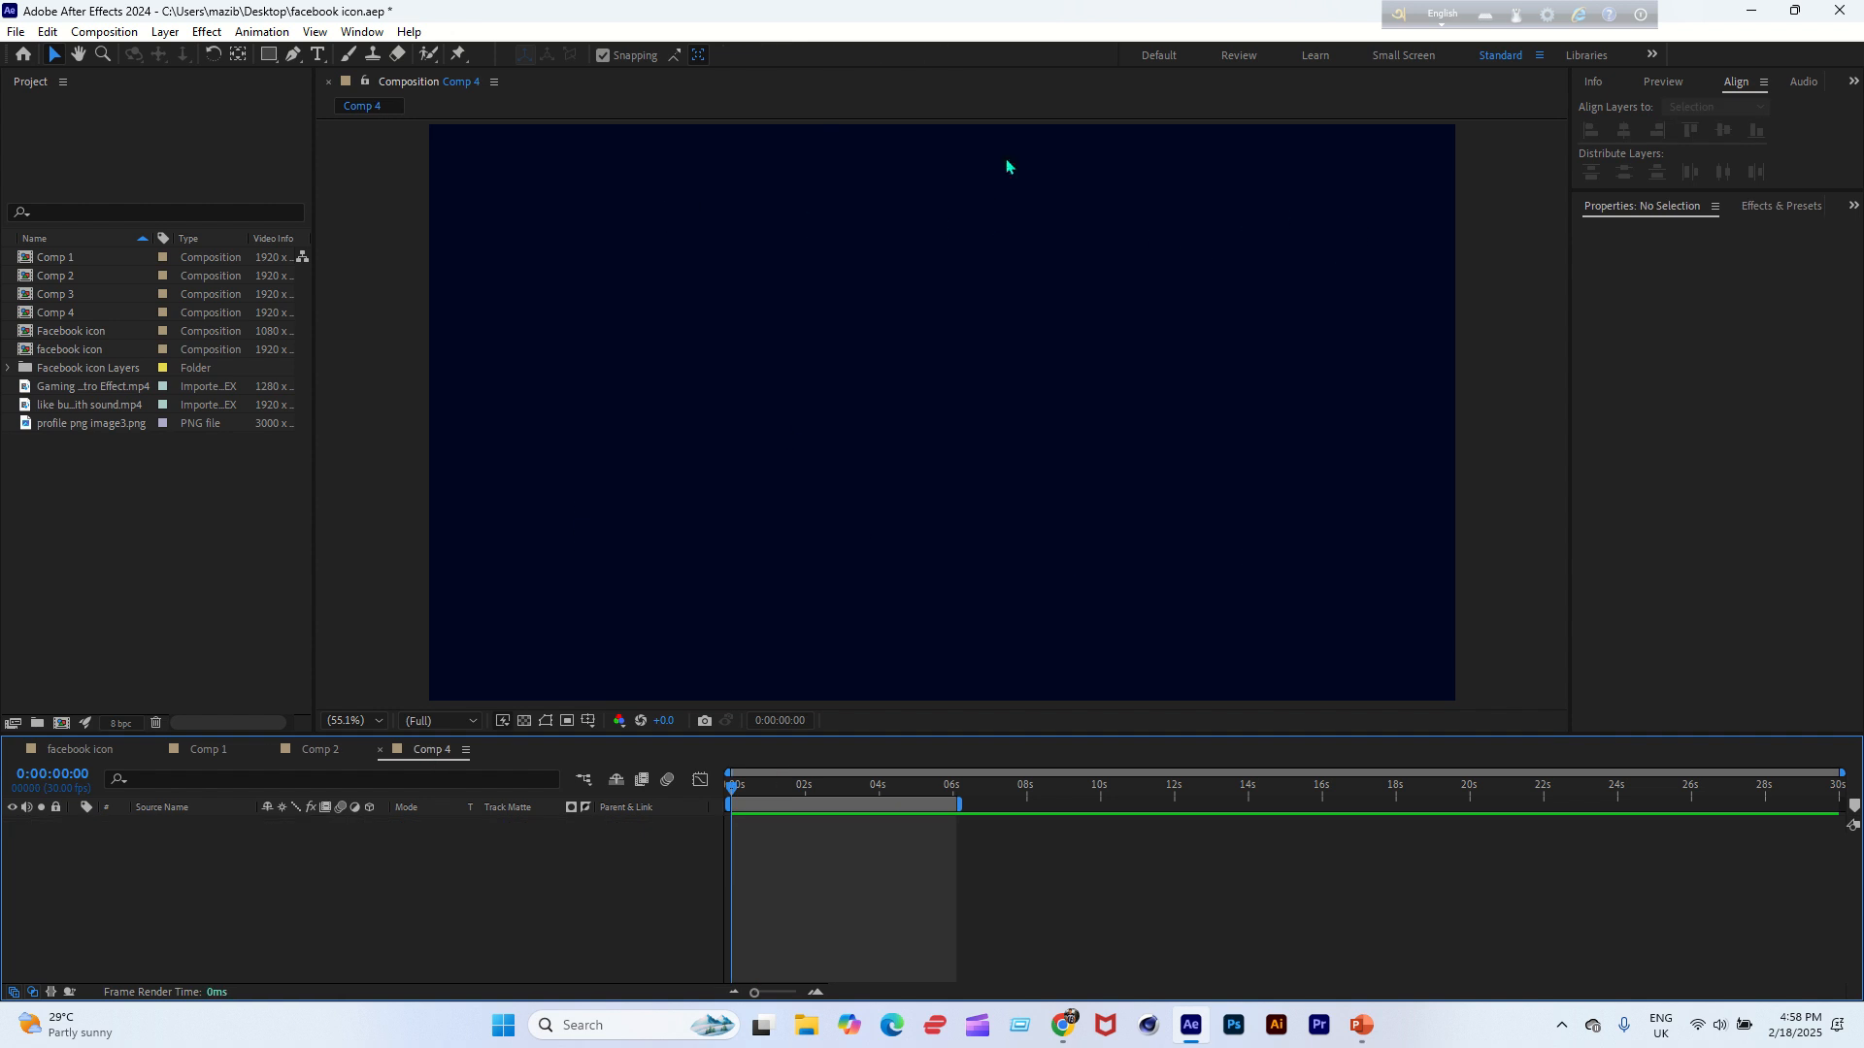
{"action": "left_click", "coordinate": [588, 720]}
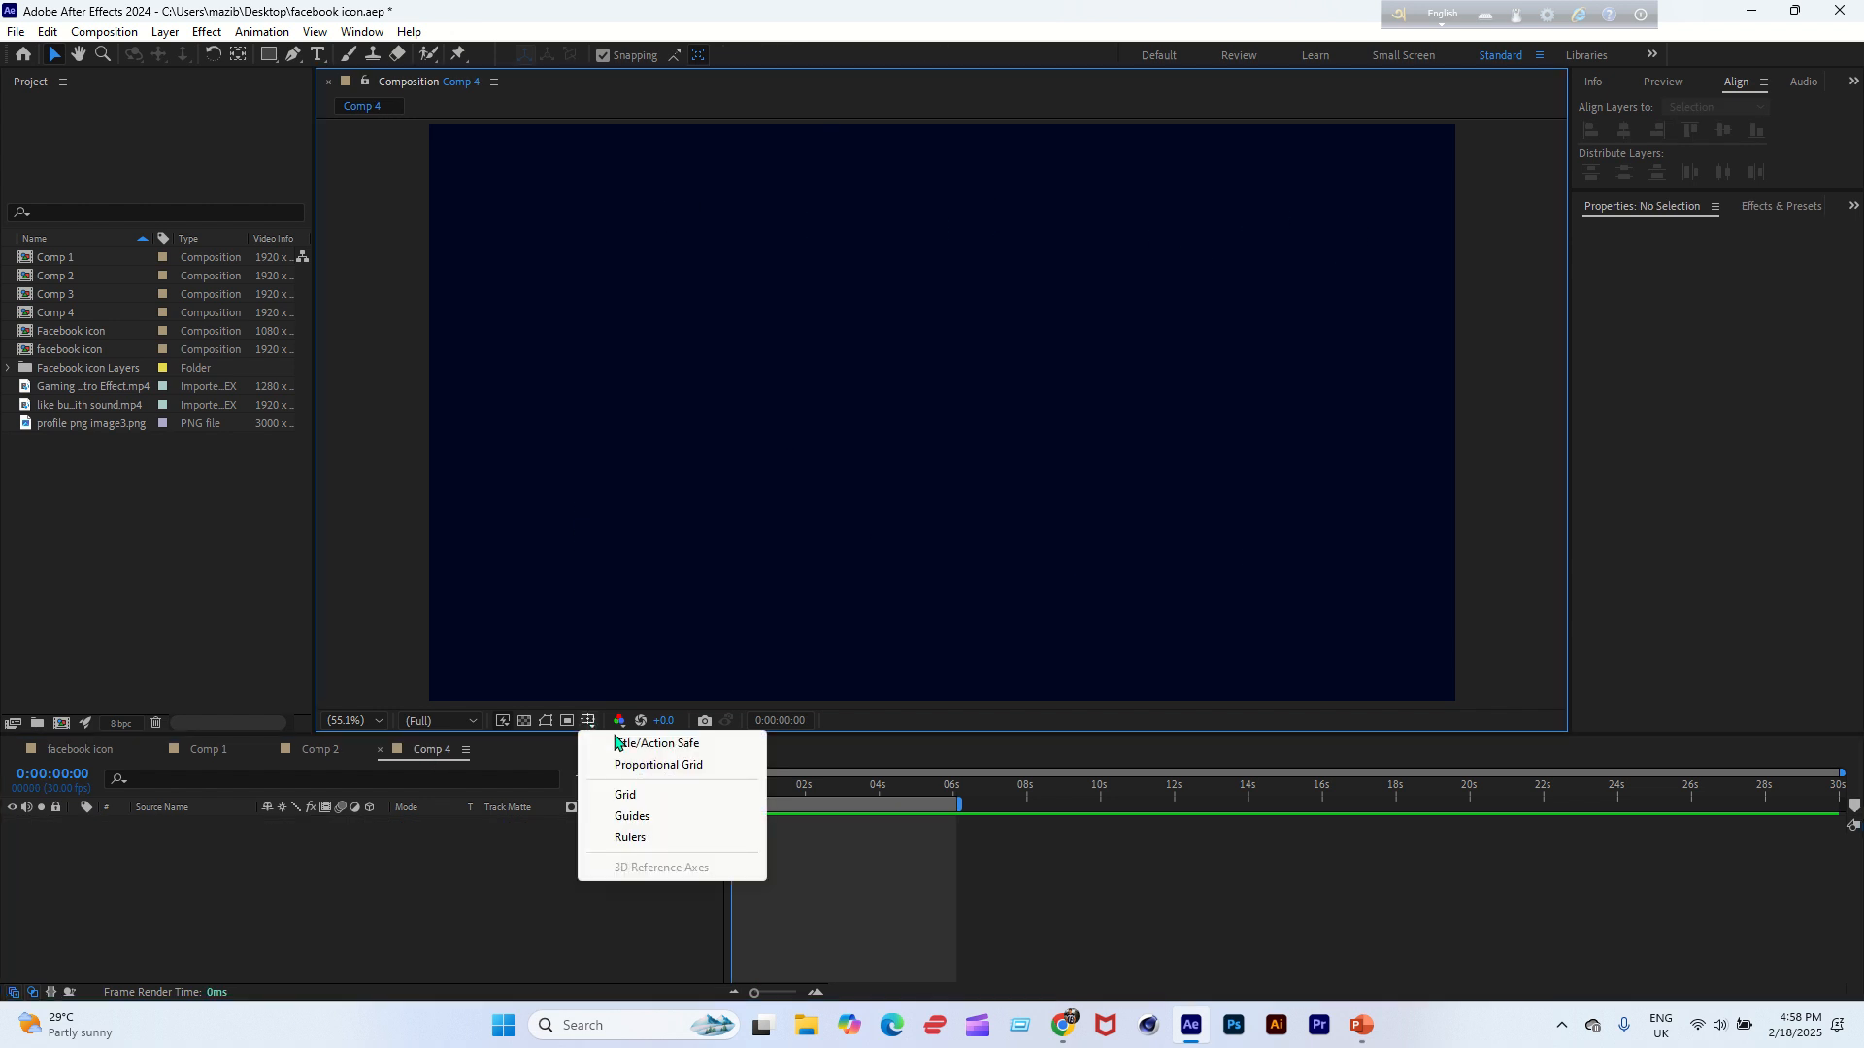
{"action": "left_click", "coordinate": [622, 744]}
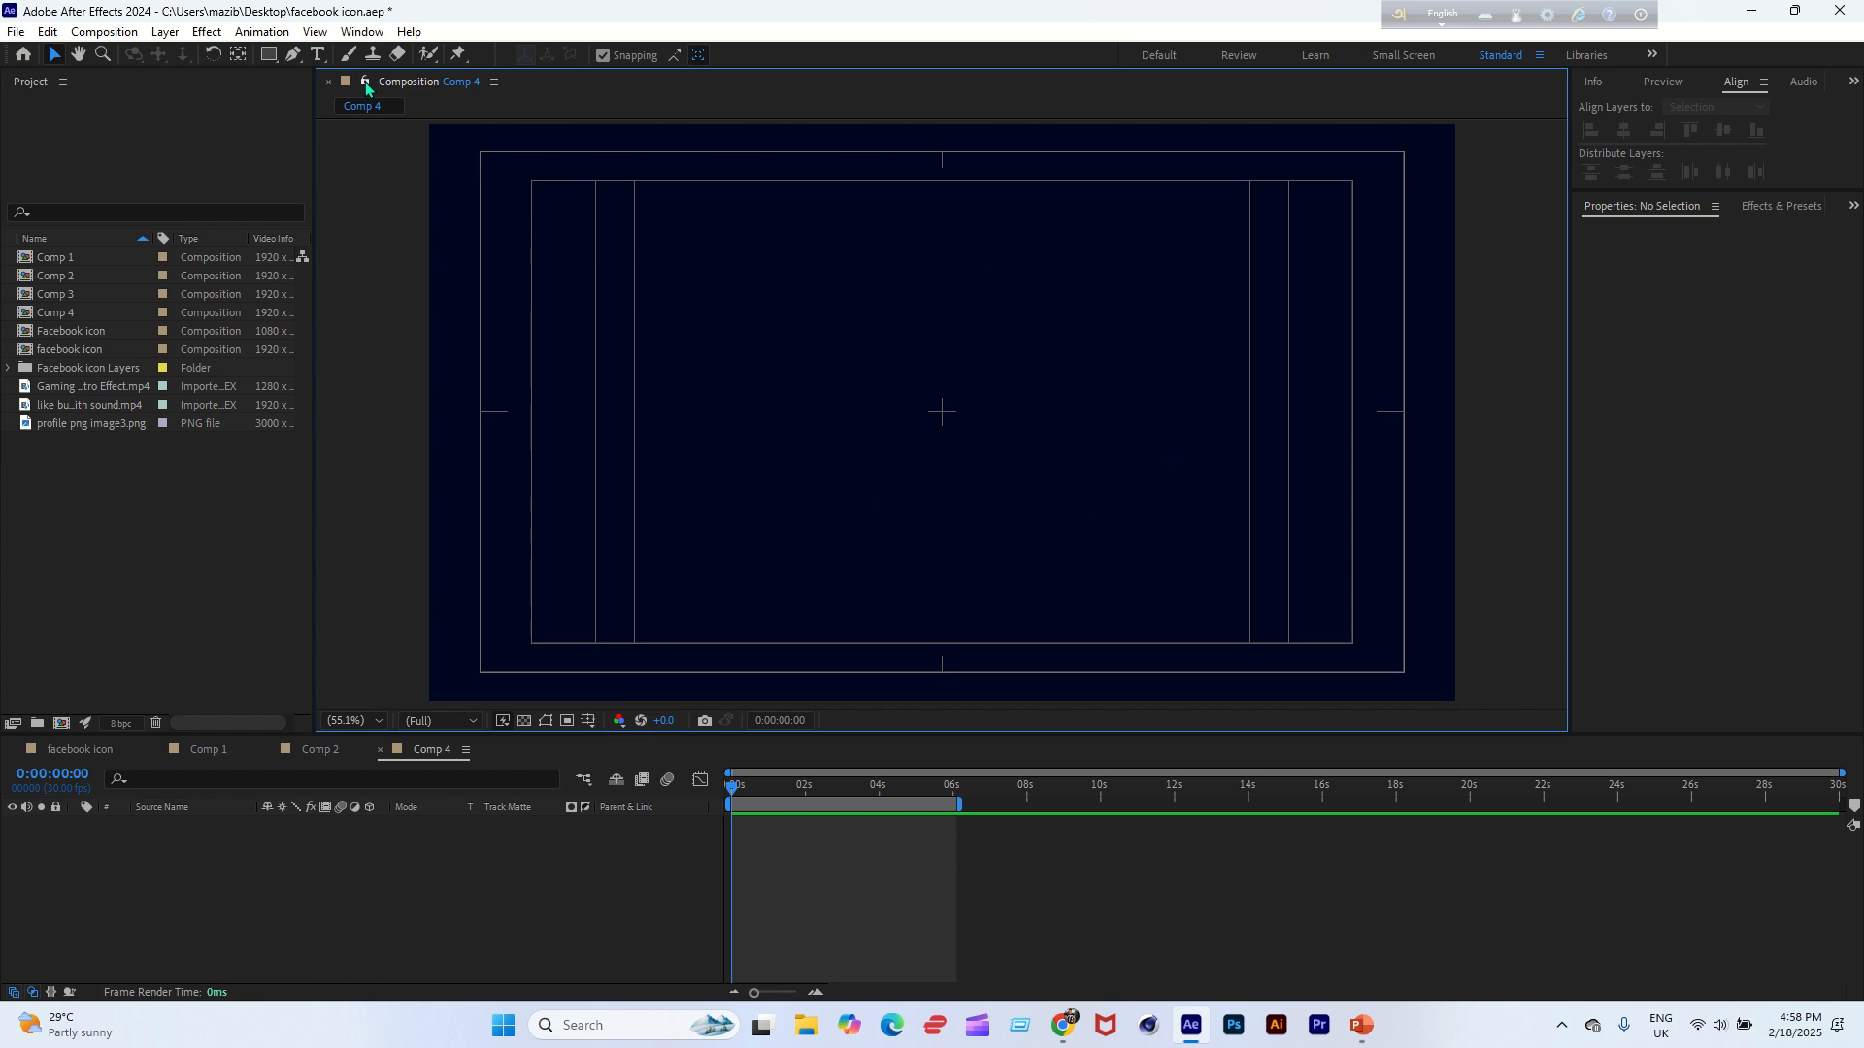
Draw a straight horizontal line with the Pen tool through the composition centre, spanning the full width of the title-safe area.
{"action": "left_click", "coordinate": [293, 56]}
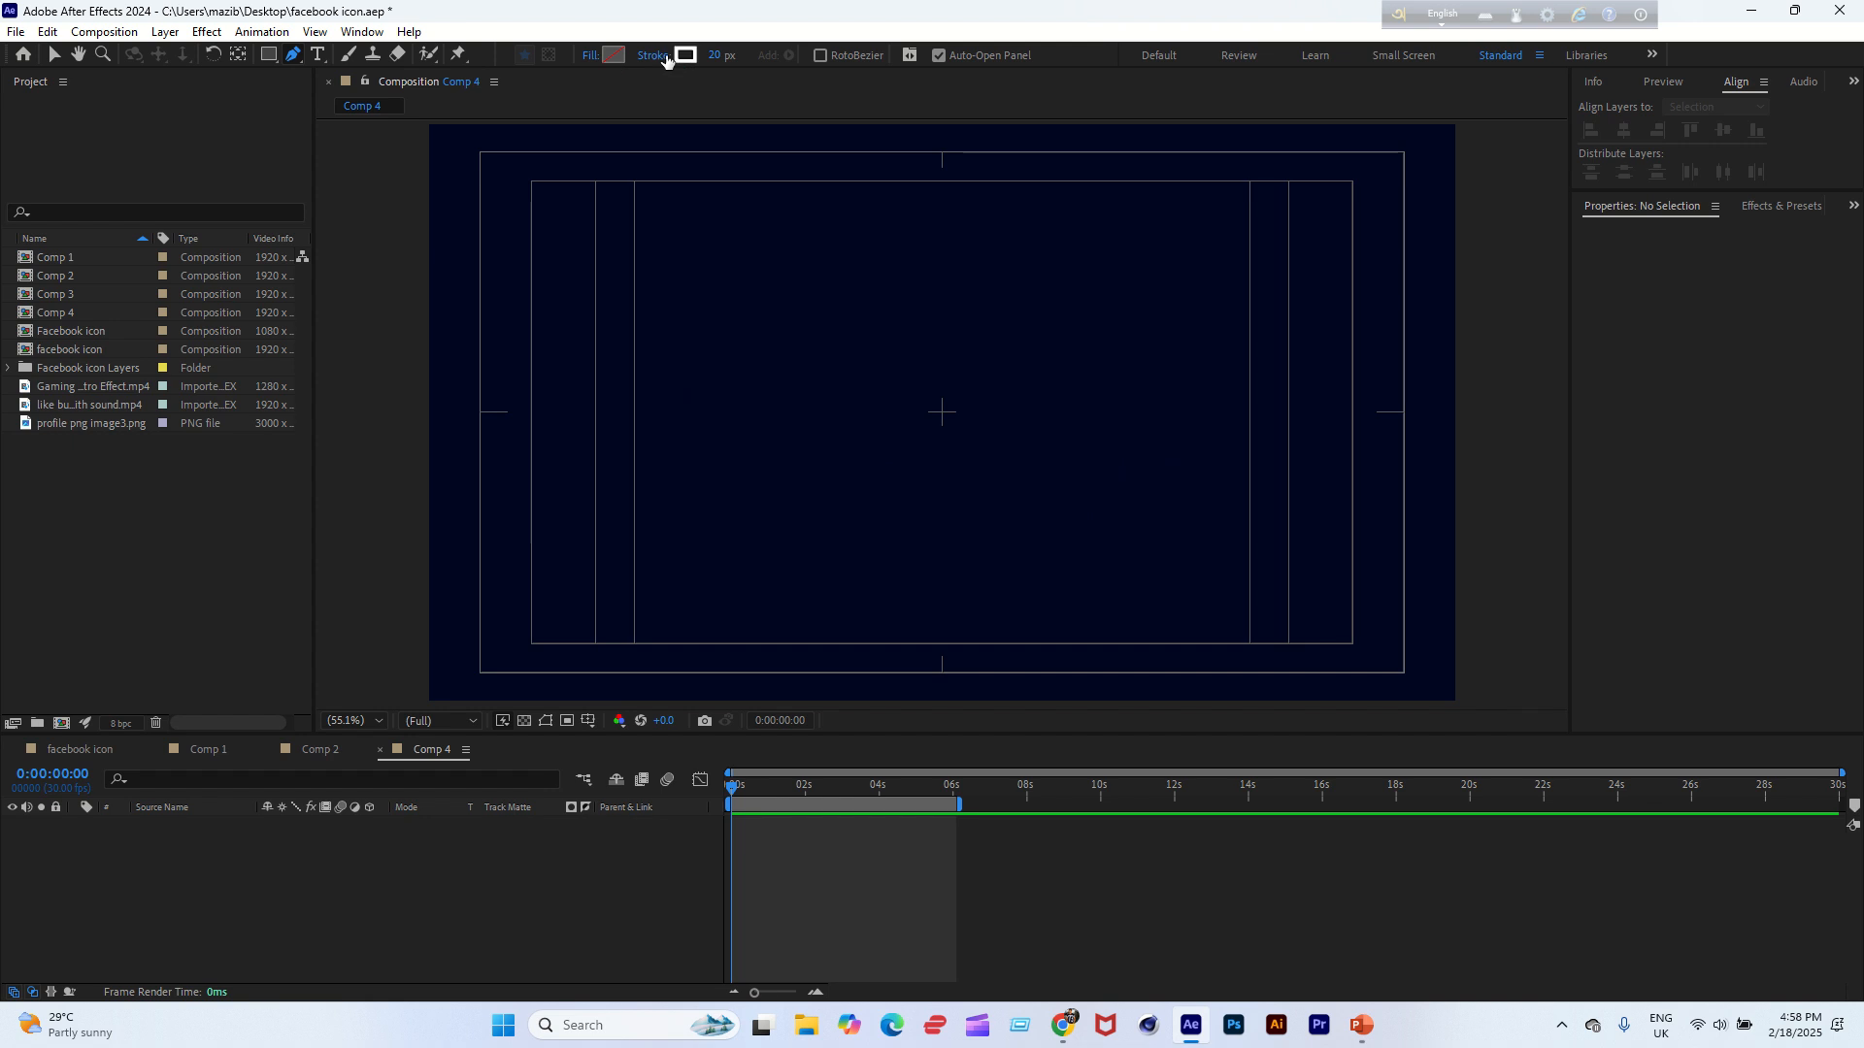
{"action": "left_click", "coordinate": [535, 417]}
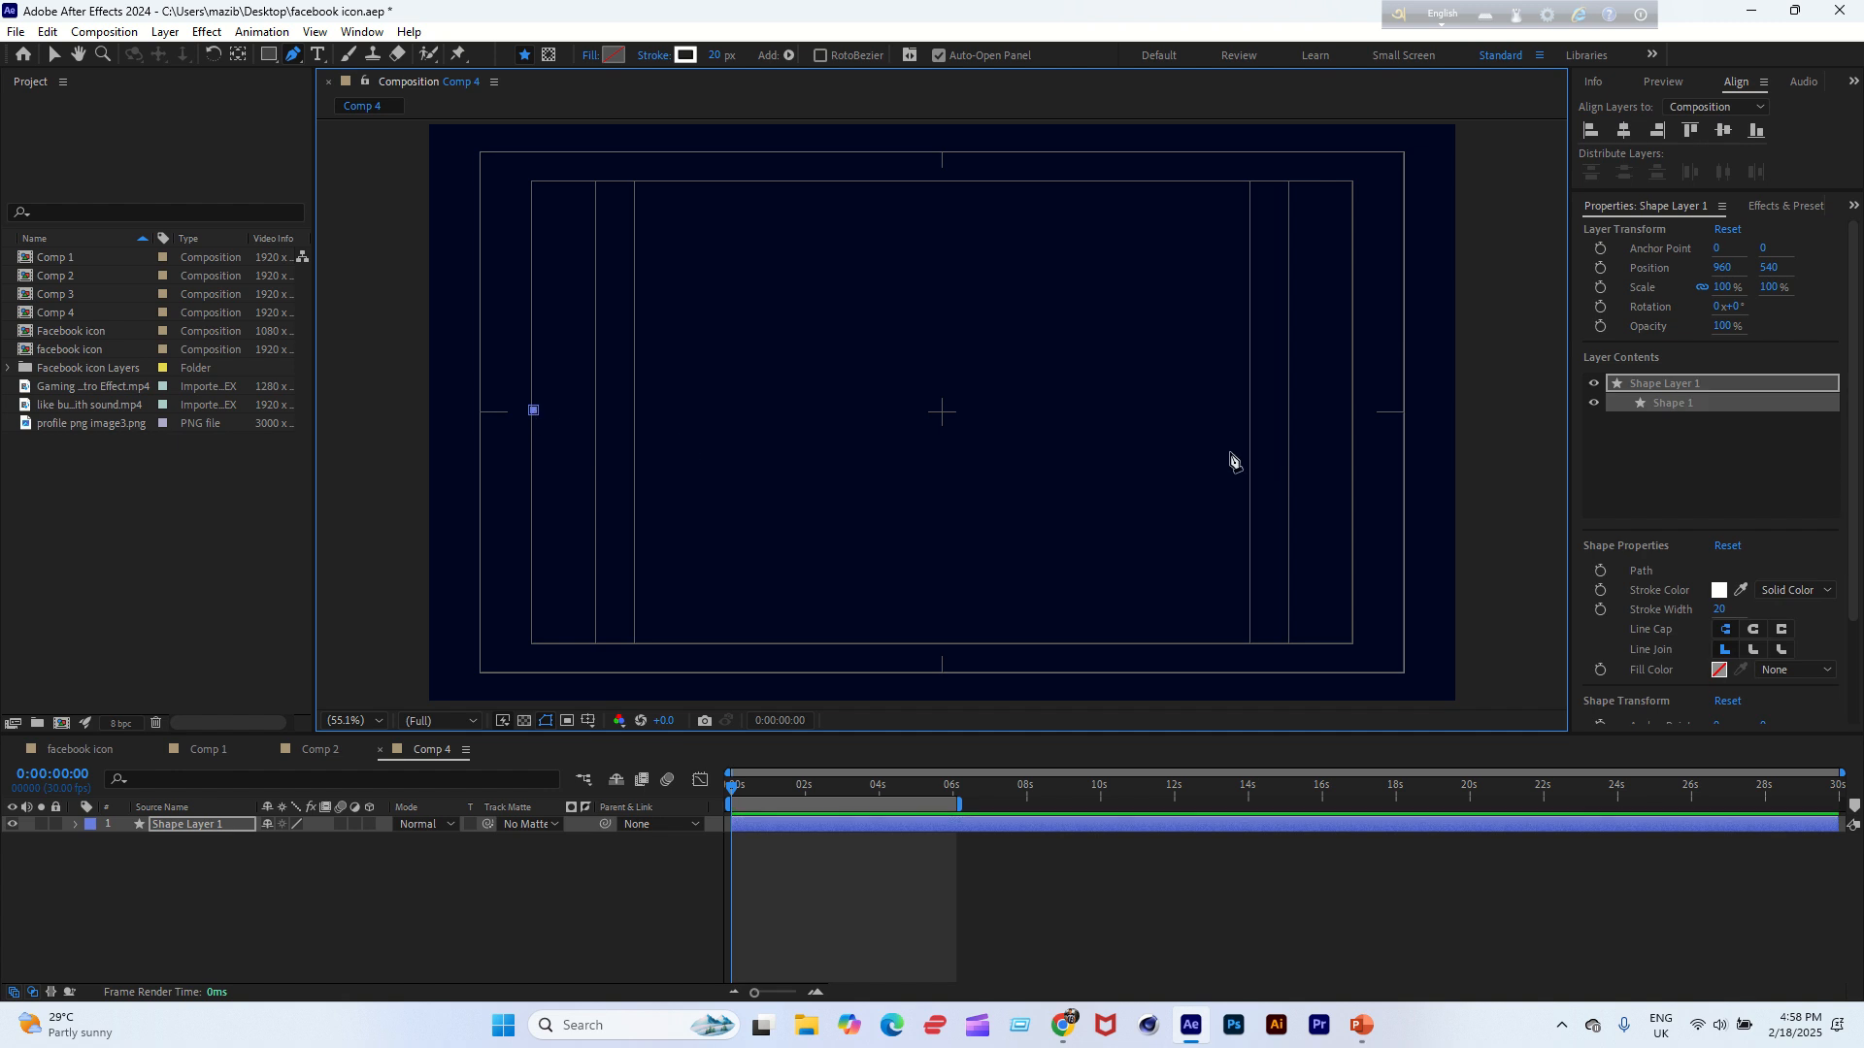
{"action": "left_click", "coordinate": [1356, 411]}
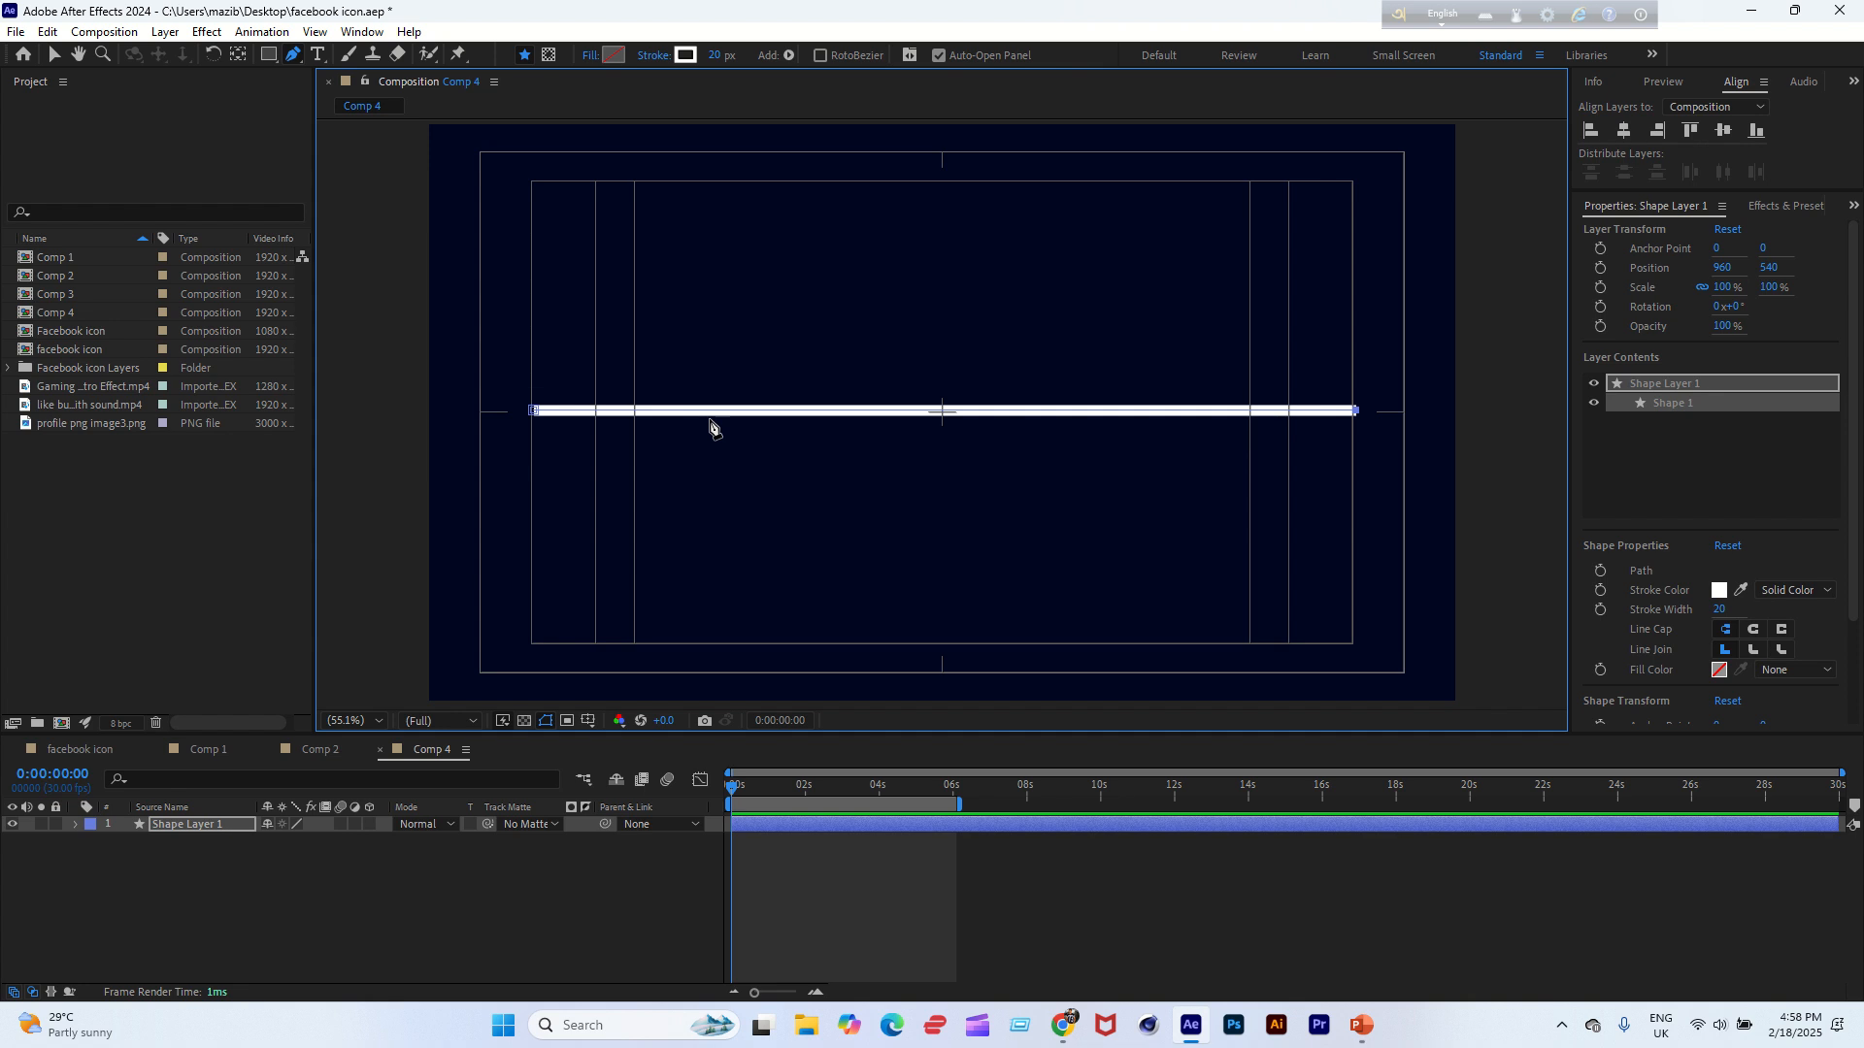
Add a dash to the stroke of the line in Shape Layer 1 and set the Dash value to 50.
{"action": "left_click", "coordinate": [207, 829]}
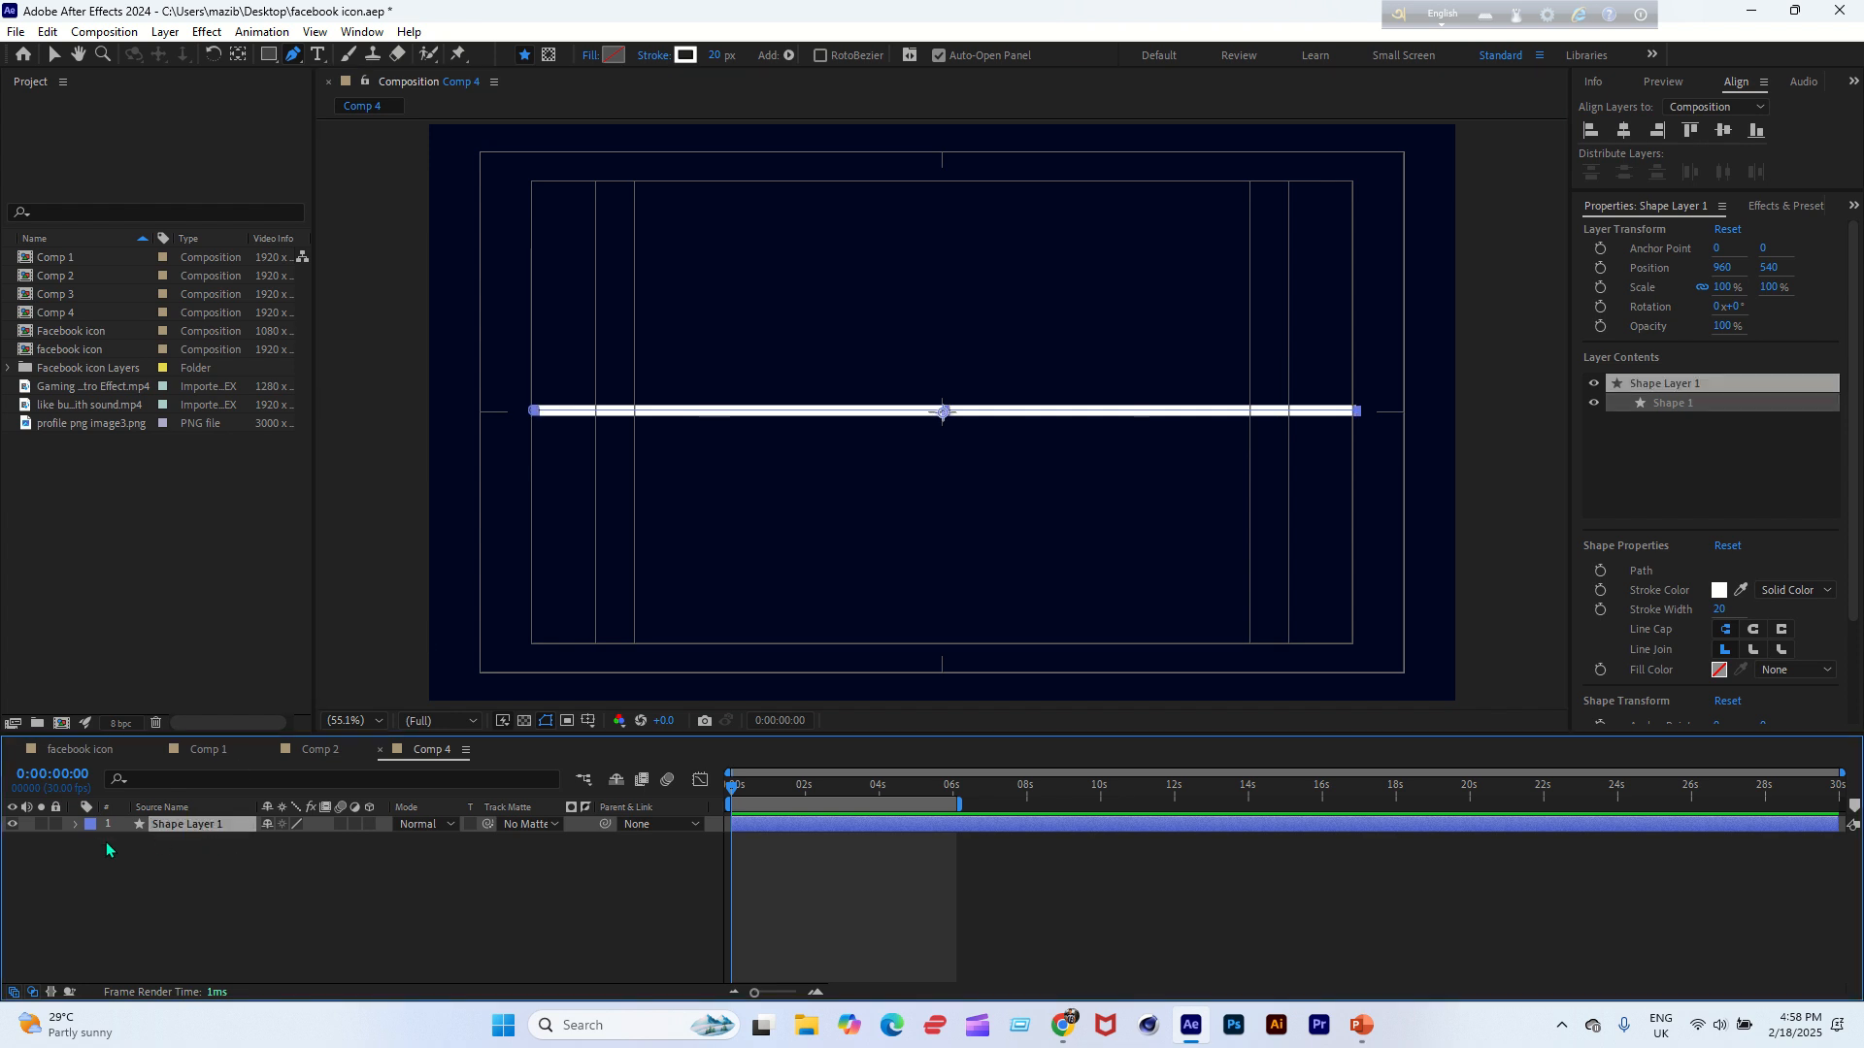
{"action": "left_click", "coordinate": [76, 826]}
{"action": "left_click", "coordinate": [93, 843]}
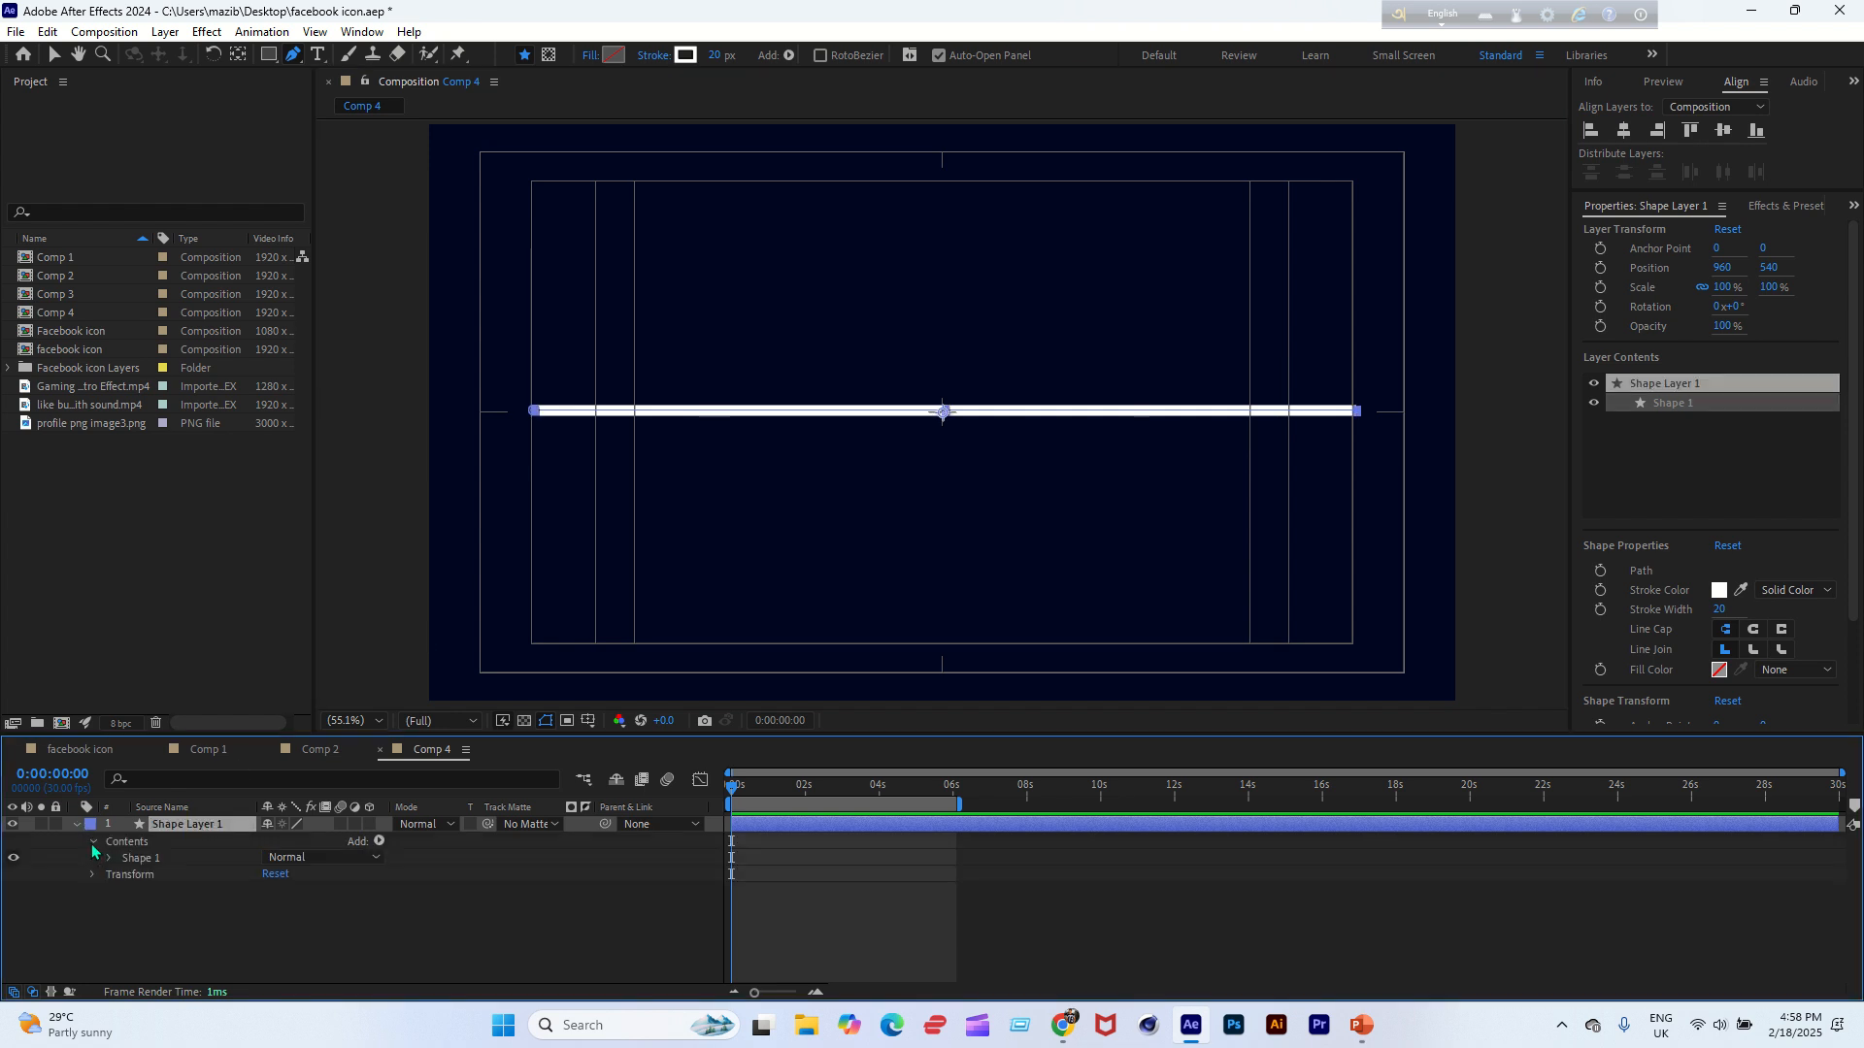
{"action": "left_click", "coordinate": [108, 858]}
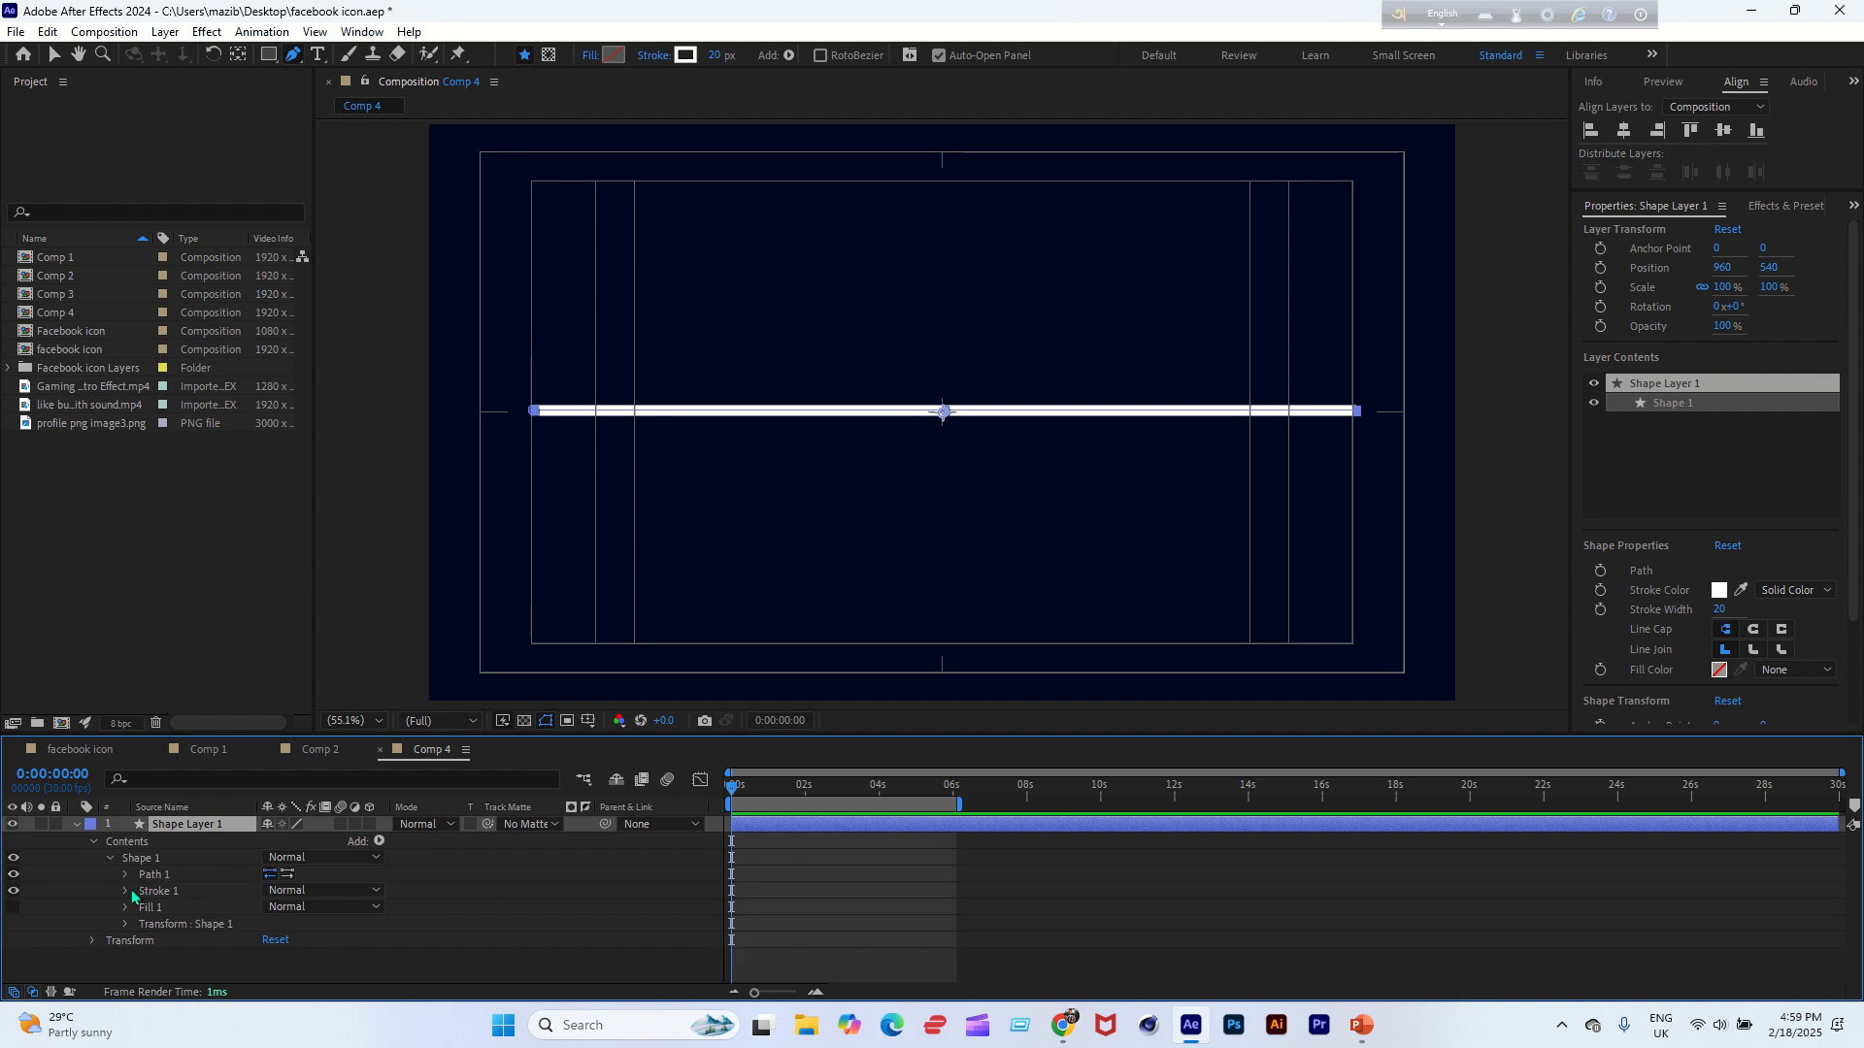
{"action": "left_click", "coordinate": [125, 891]}
{"action": "scroll", "coordinate": [190, 912], "scroll_direction": "down", "scroll_amount": 2}
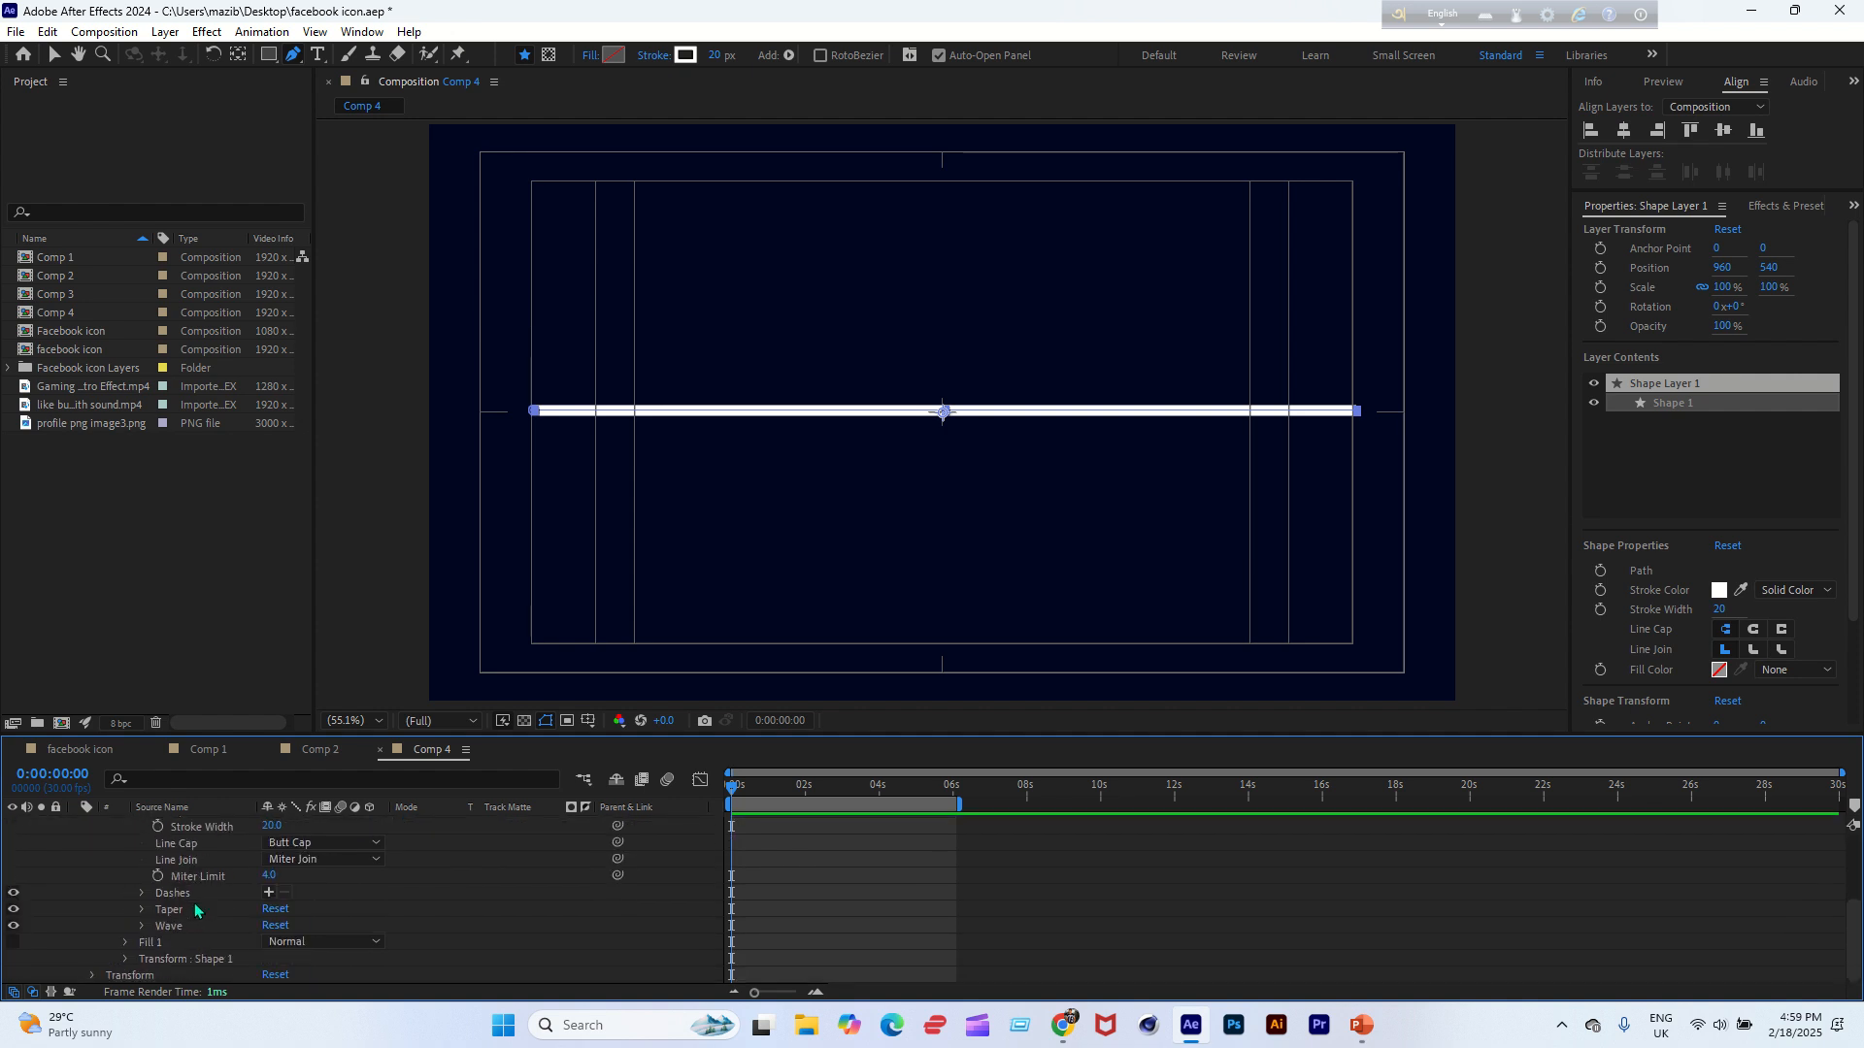
{"action": "left_click", "coordinate": [269, 893]}
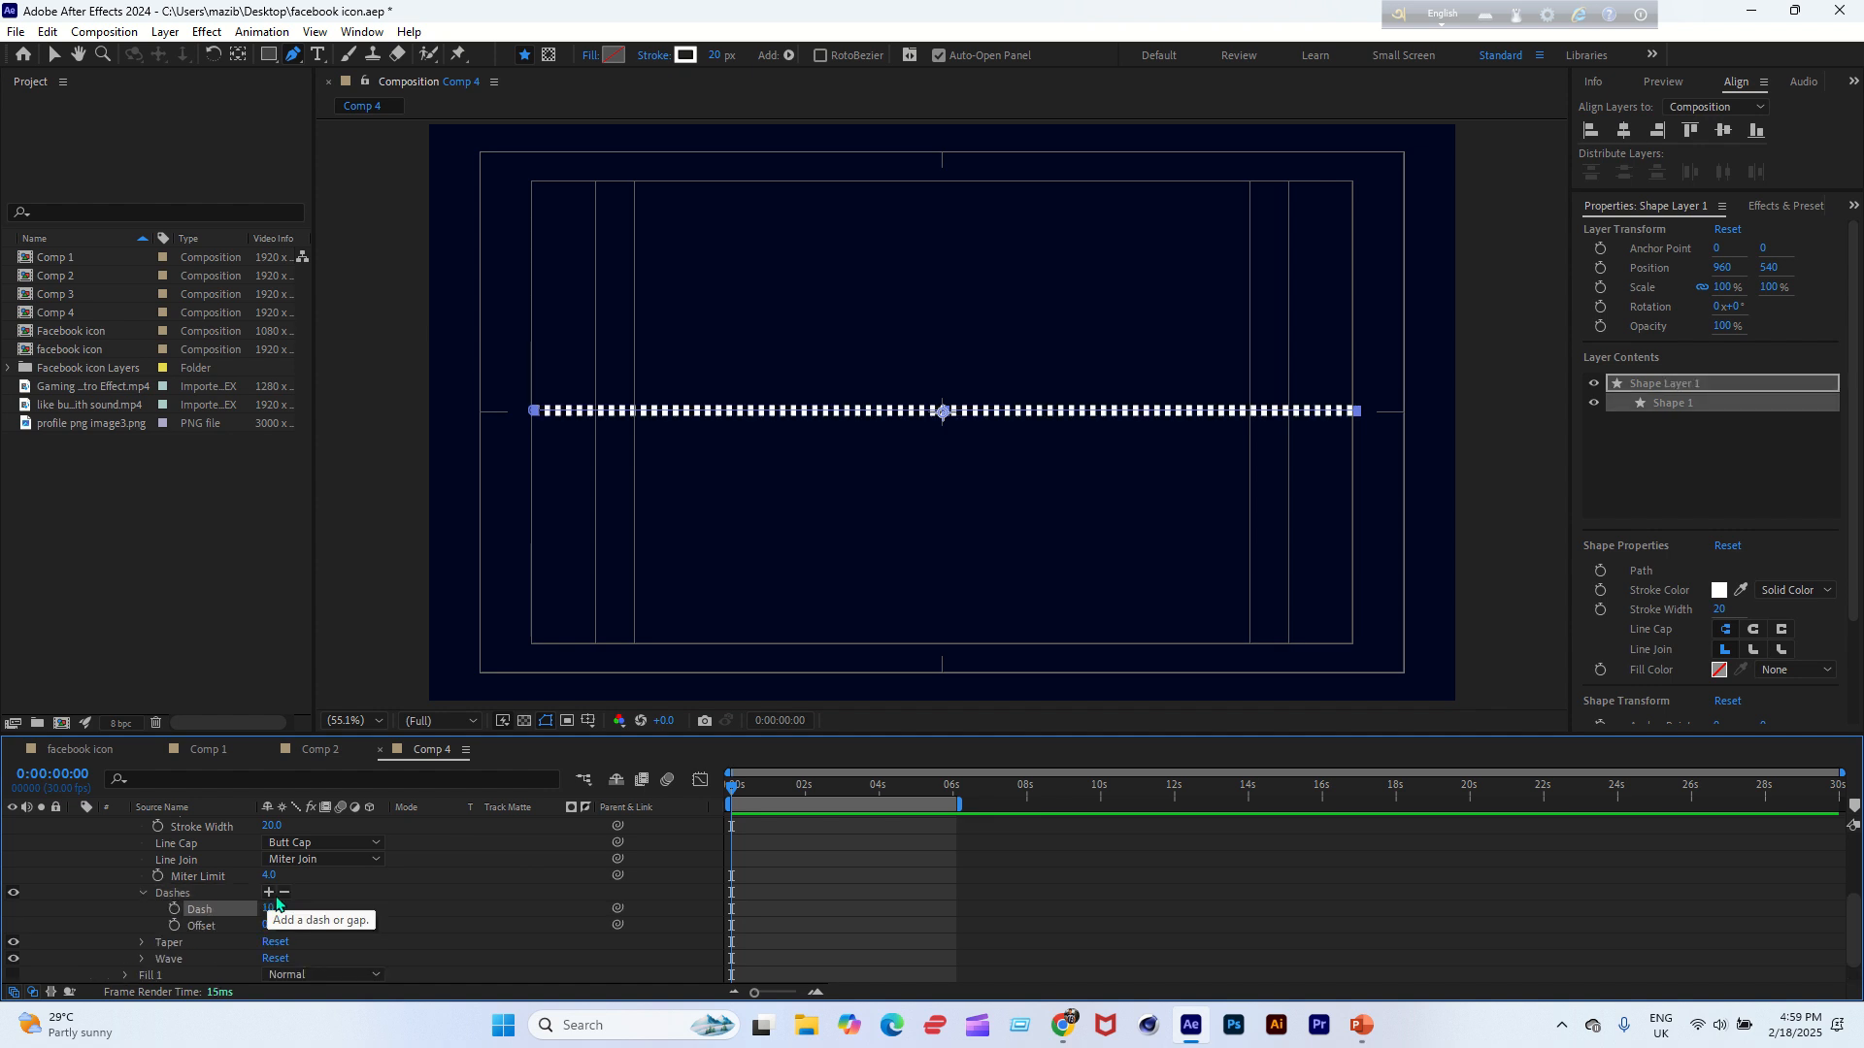
{"action": "left_click", "coordinate": [269, 909]}
{"action": "type", "text": "50"}
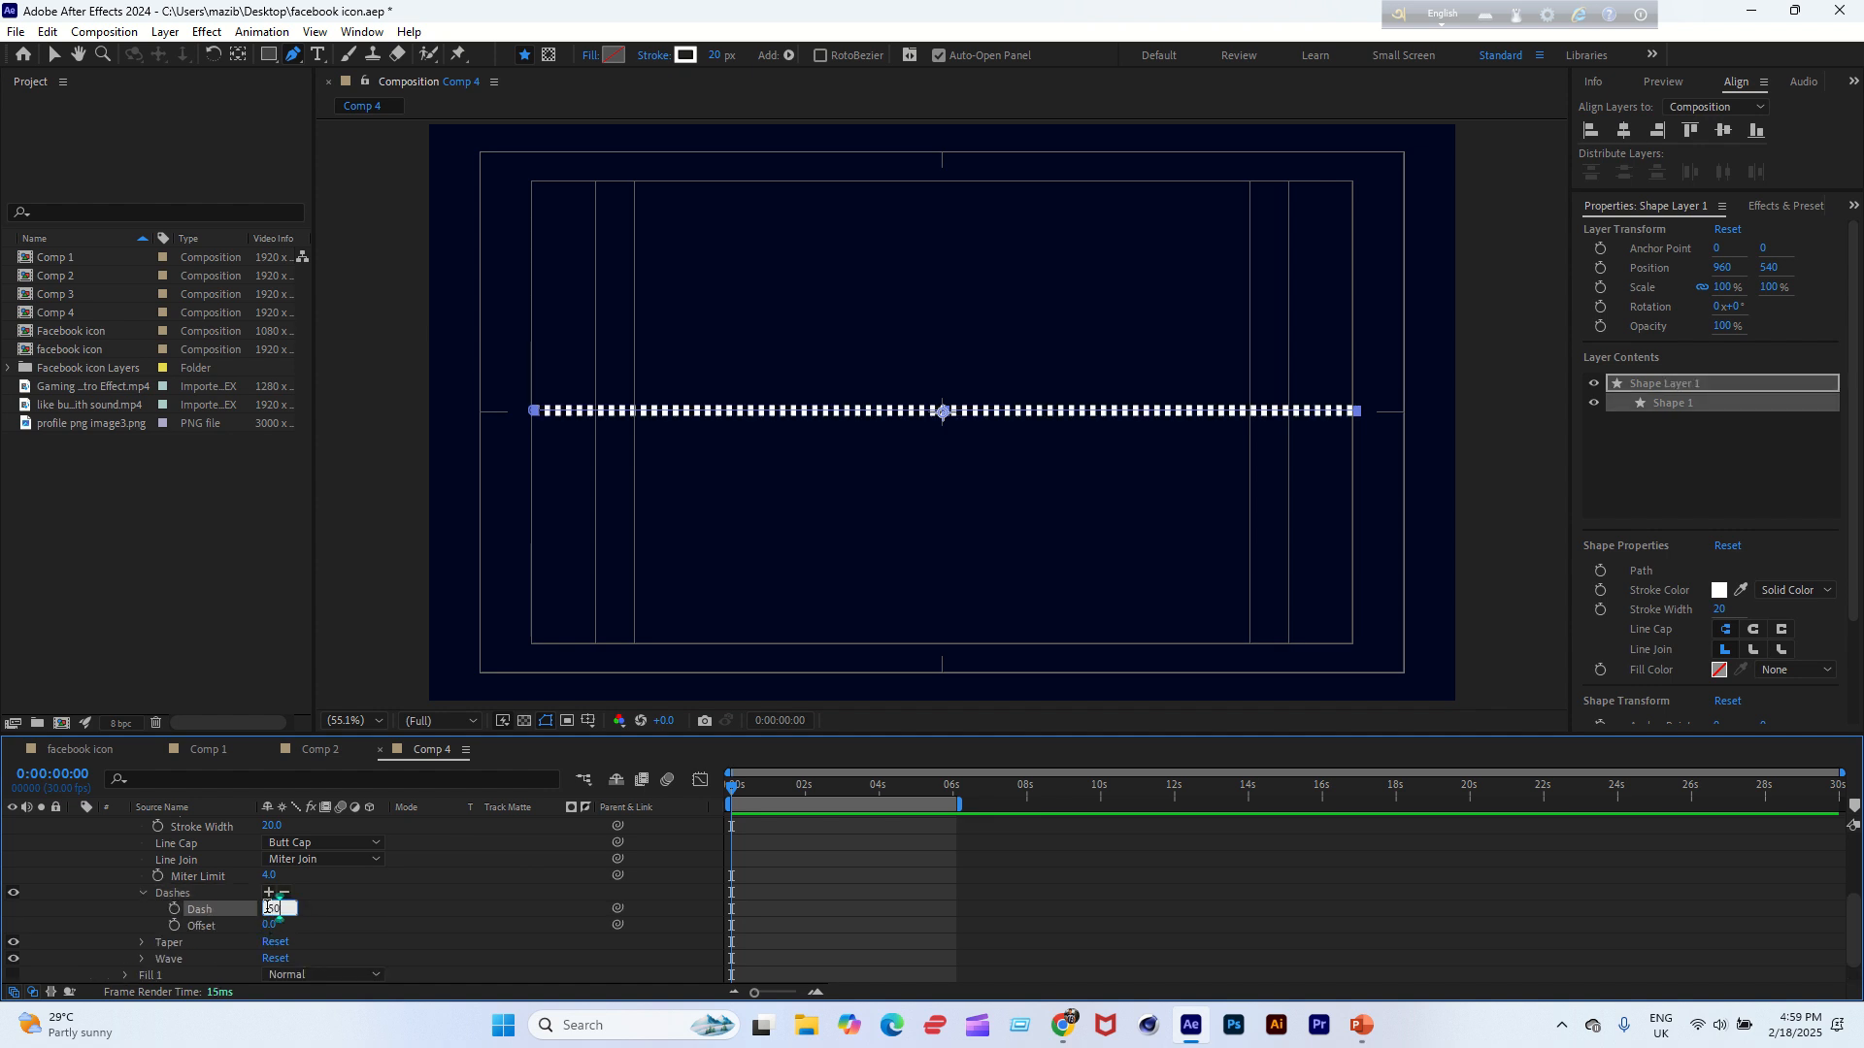
{"action": "key", "text": "Return"}
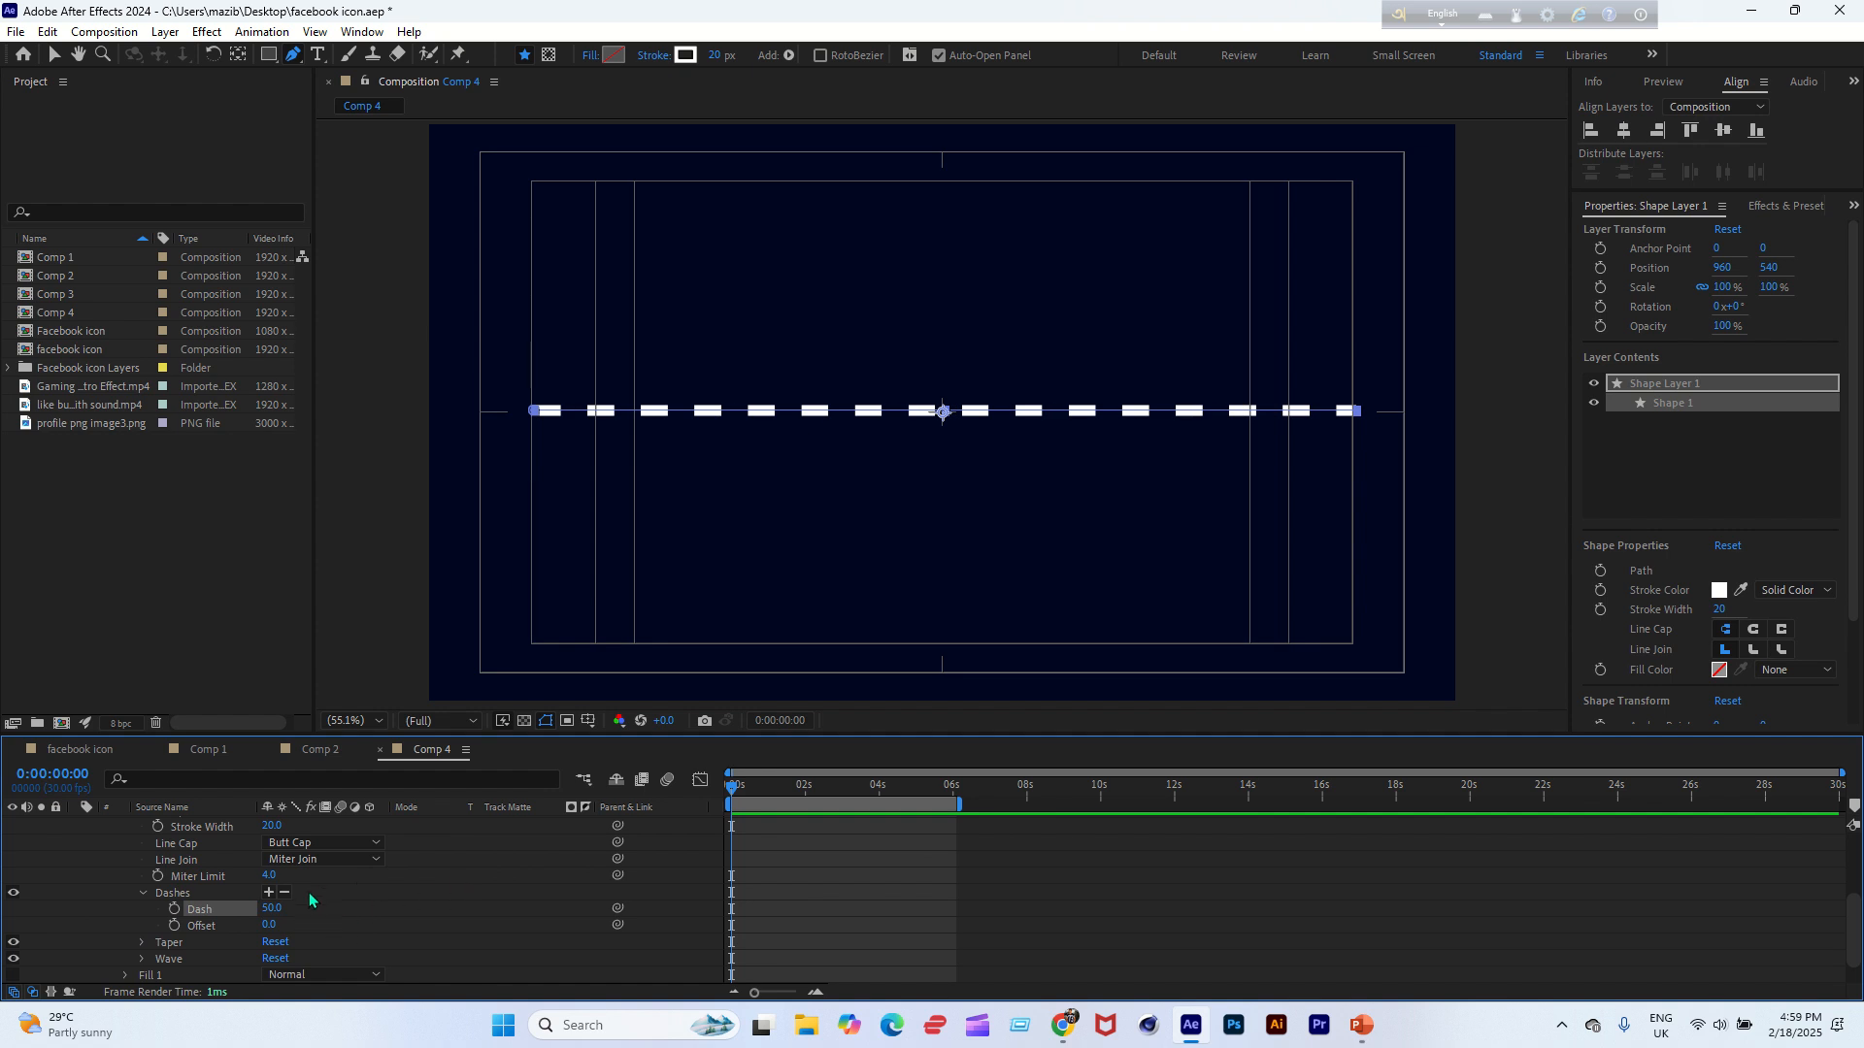
Animate the dash Offset with keyframes from 0 at the start to 361 at 0:00:05:26, and preview the movement.
{"action": "left_click", "coordinate": [196, 928]}
{"action": "left_click", "coordinate": [175, 927]}
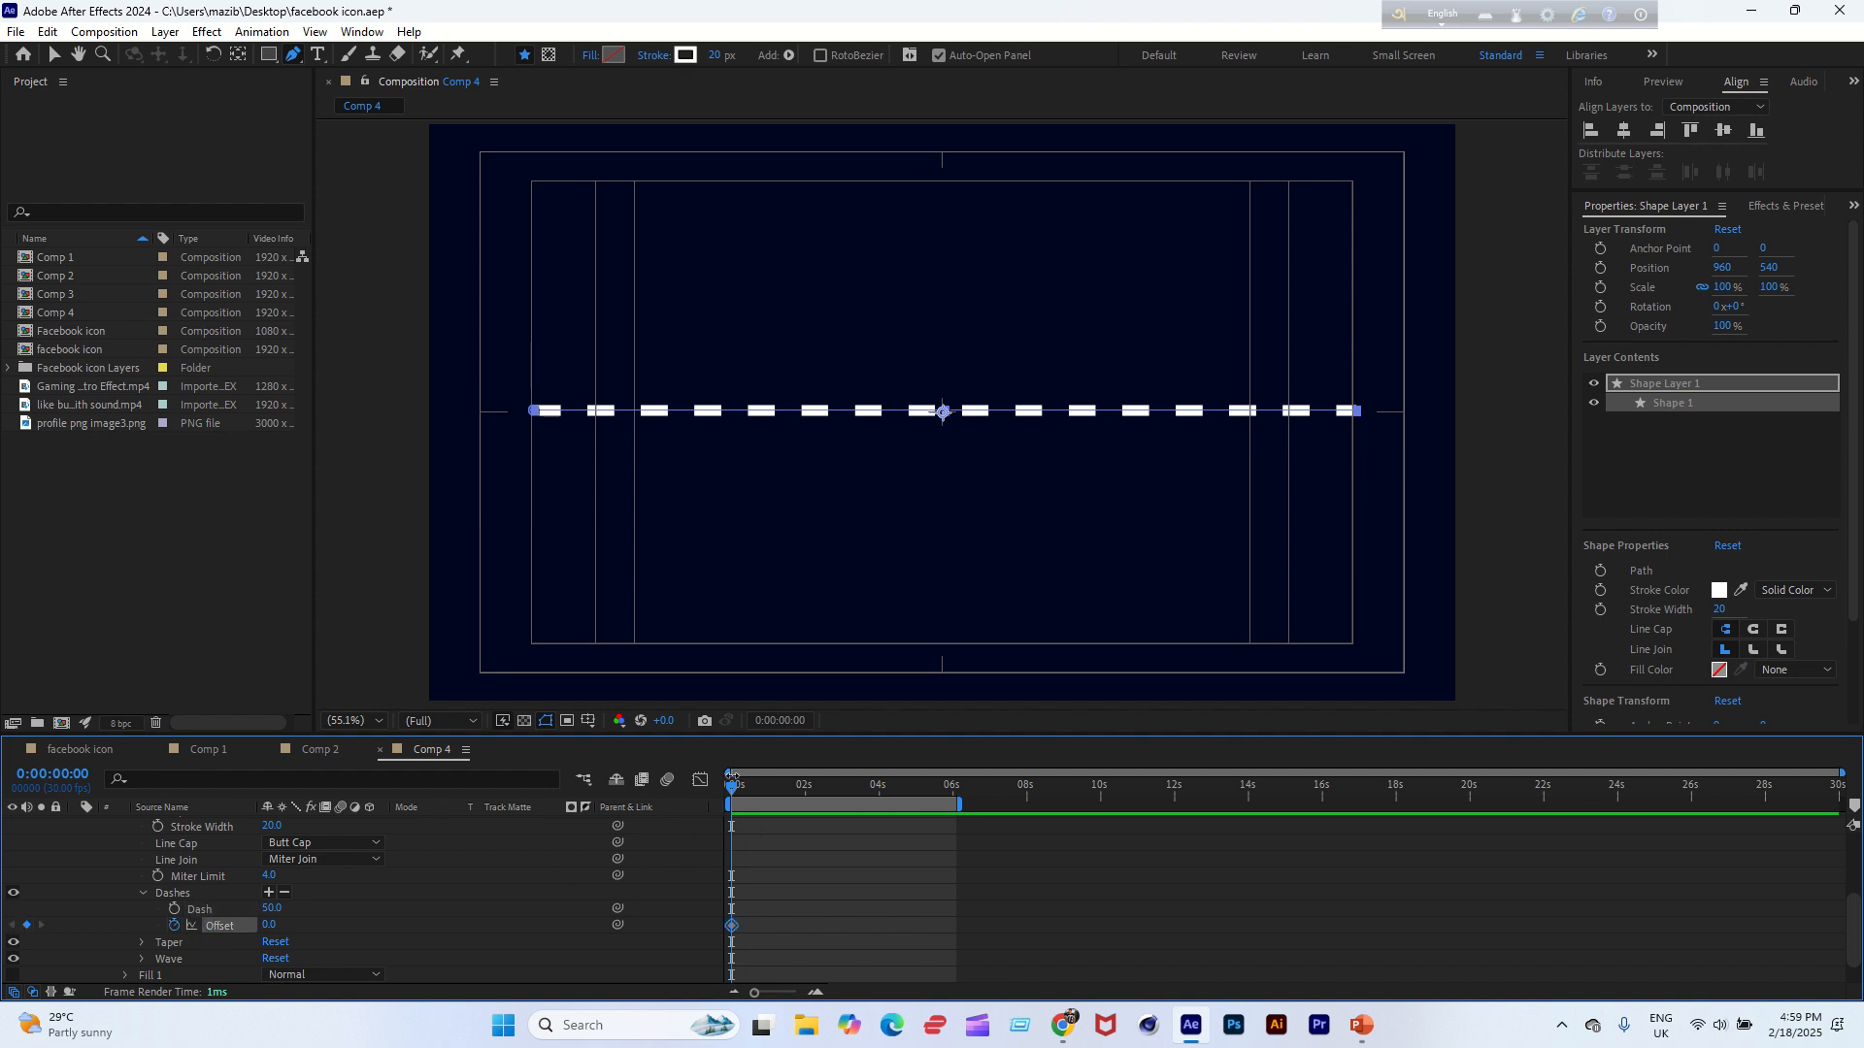
{"action": "left_click_drag", "start_coordinate": [730, 791], "coordinate": [948, 839]}
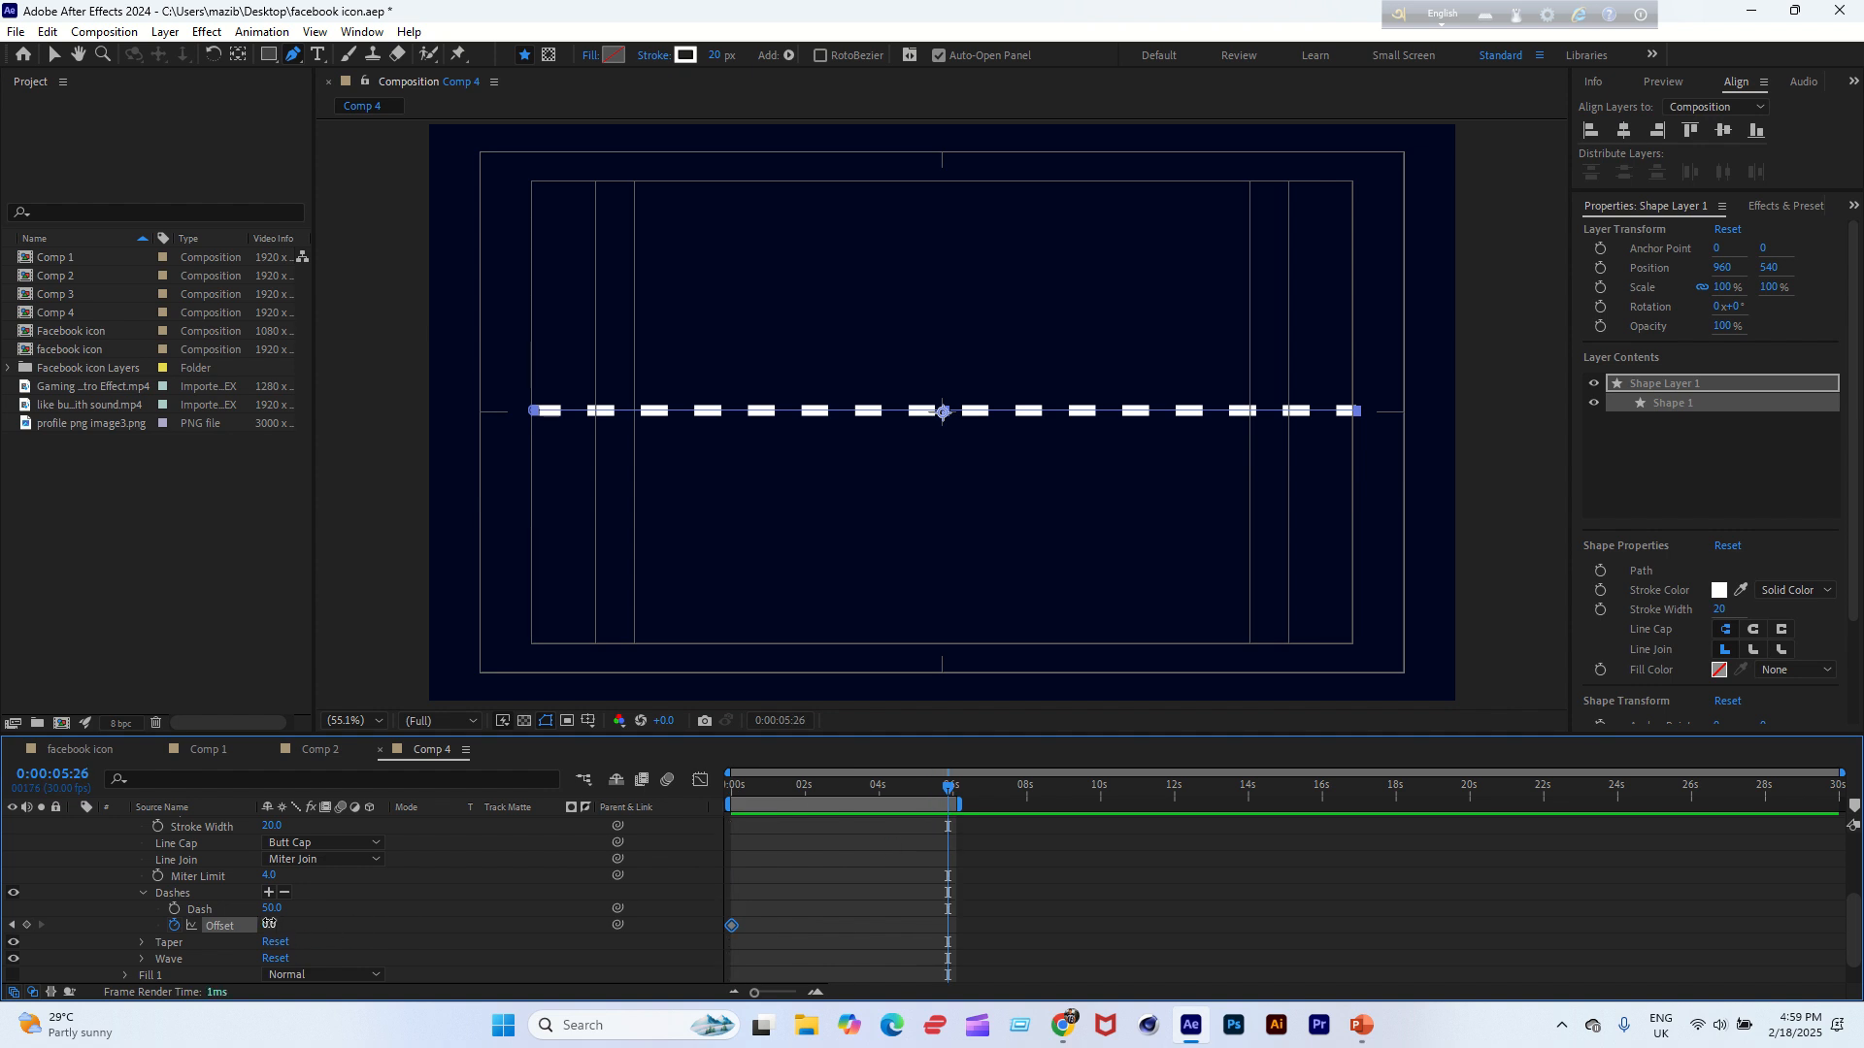
{"action": "left_click_drag", "start_coordinate": [268, 924], "coordinate": [632, 929]}
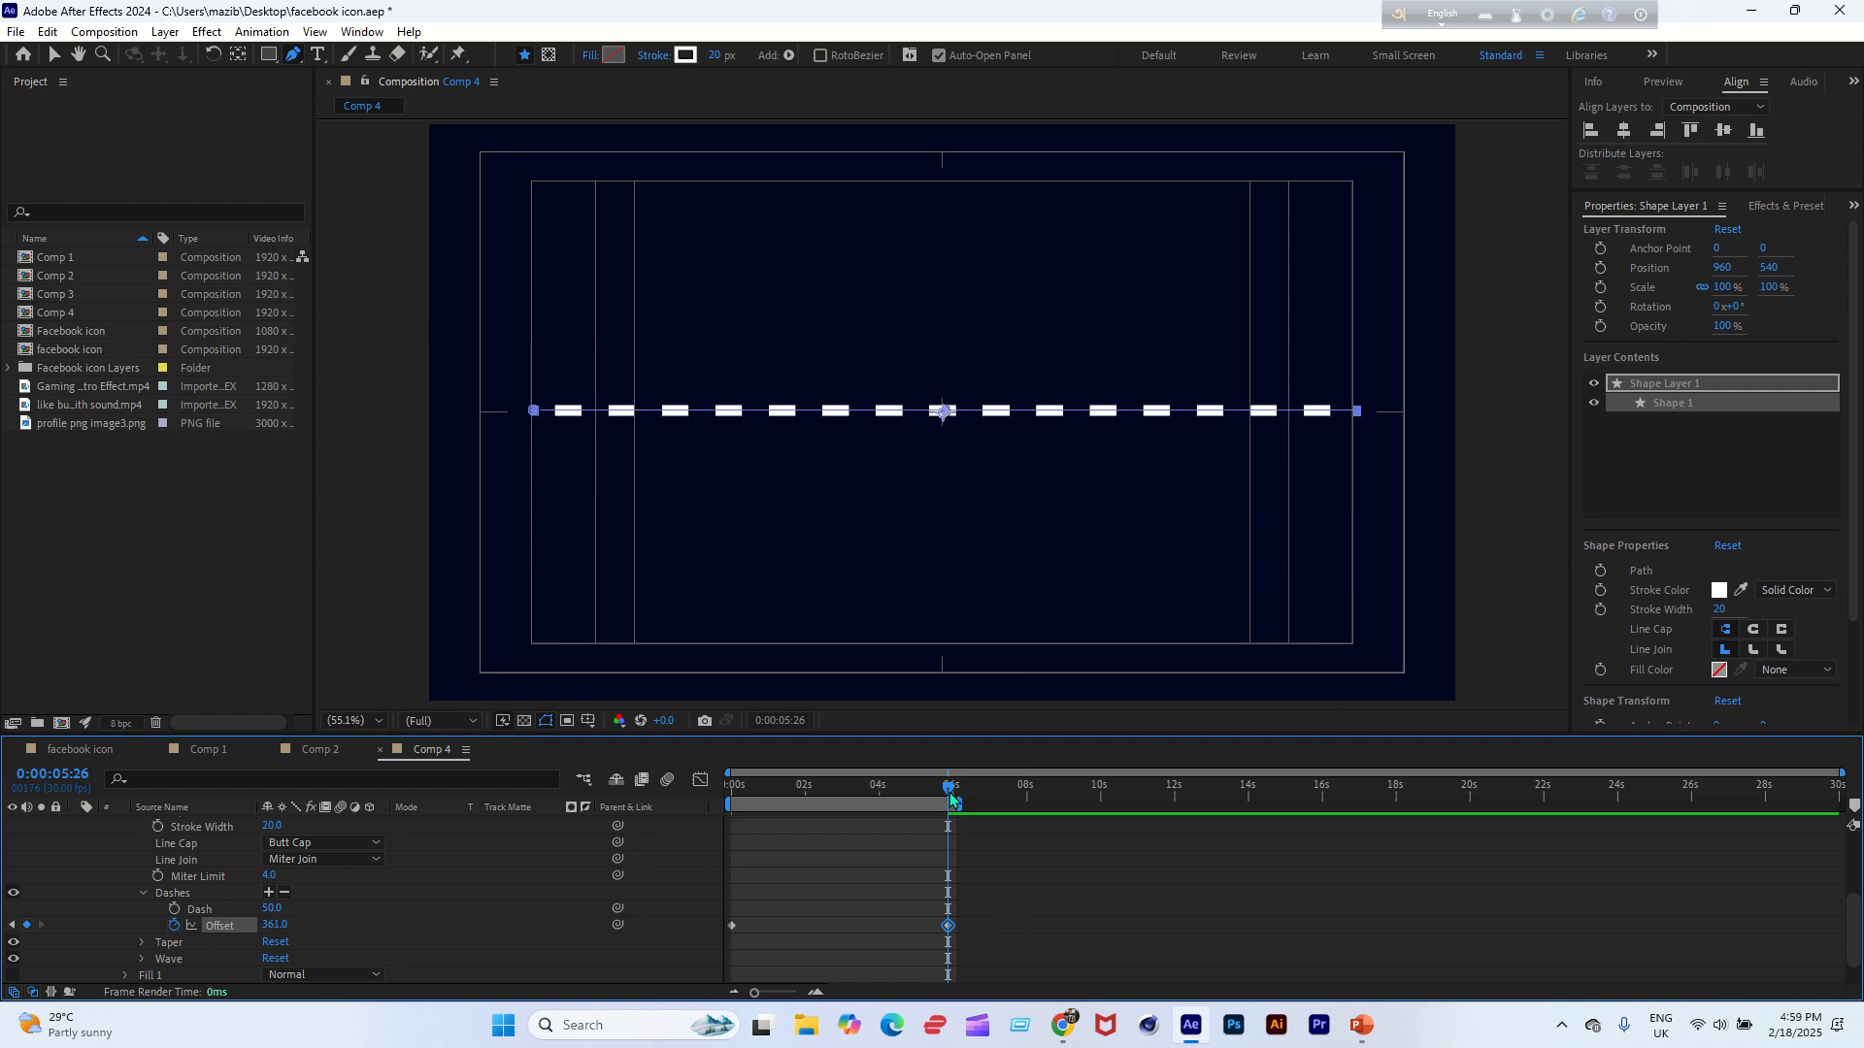
{"action": "left_click_drag", "start_coordinate": [952, 798], "coordinate": [732, 791]}
{"action": "key", "text": "space"}
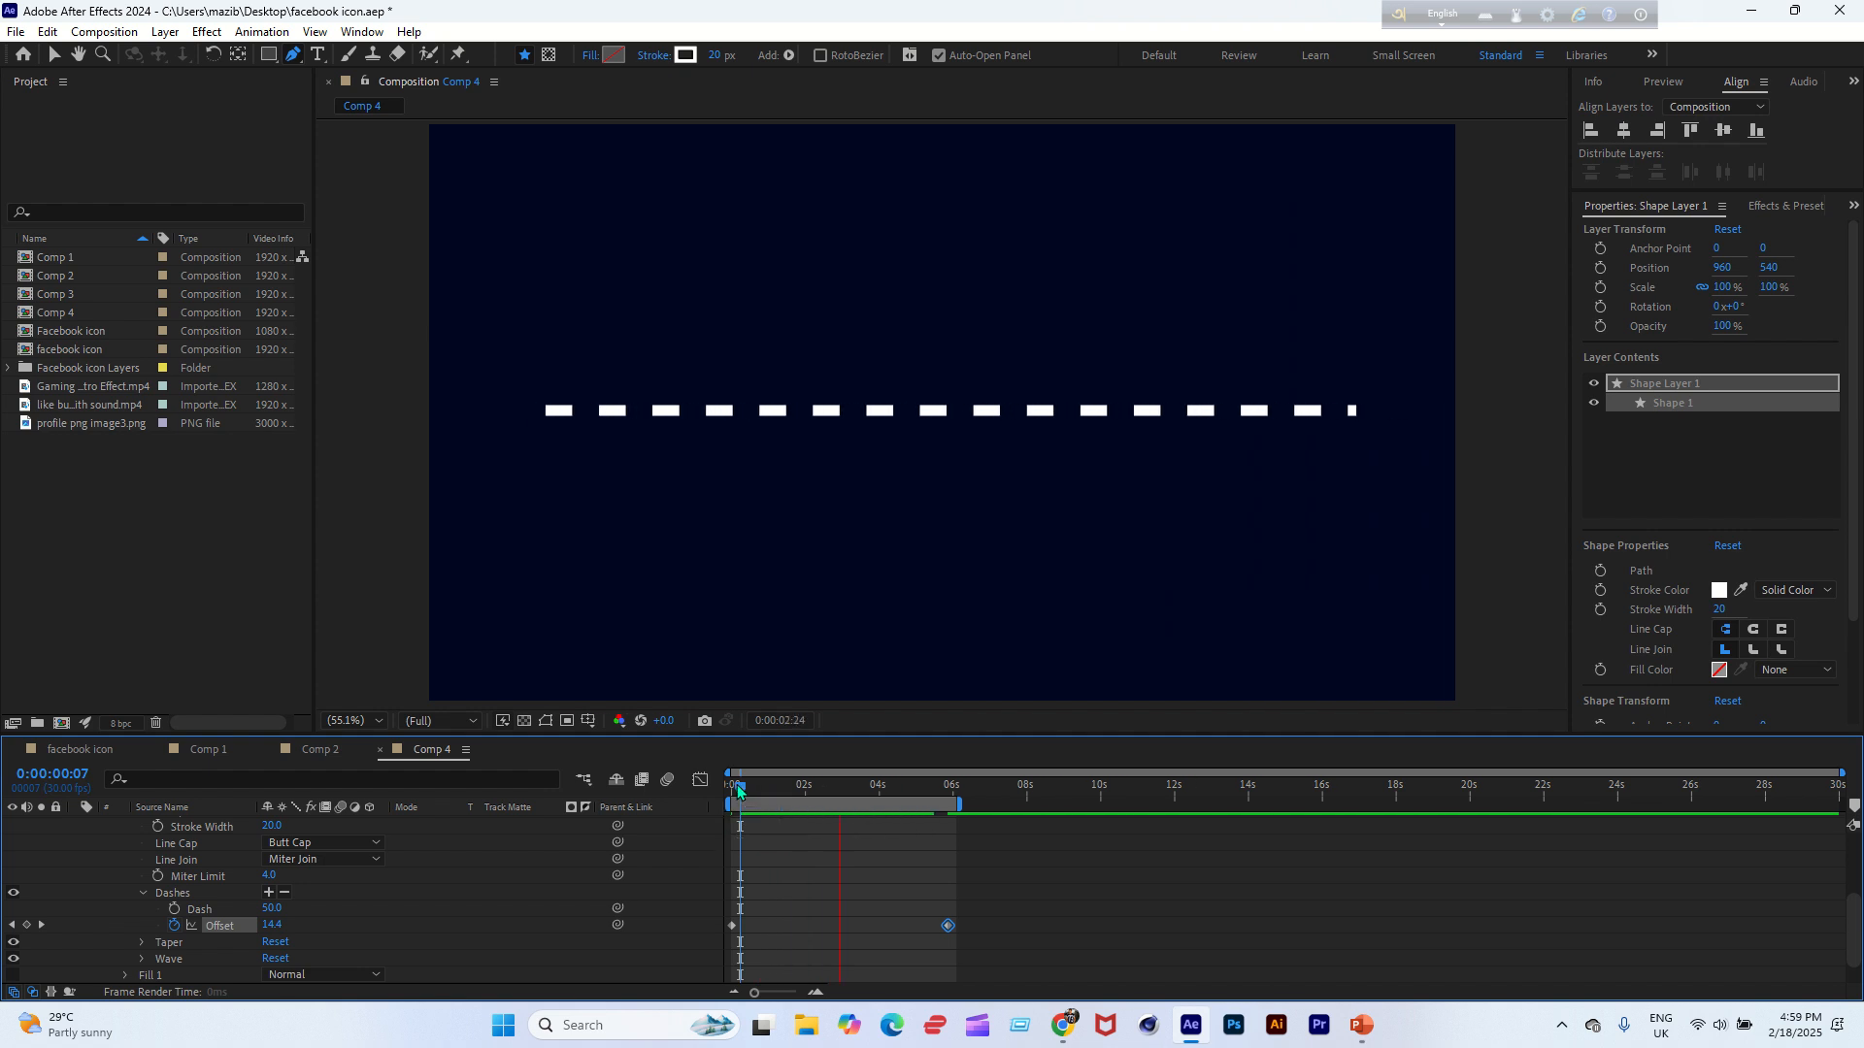
{"action": "key", "text": "space"}
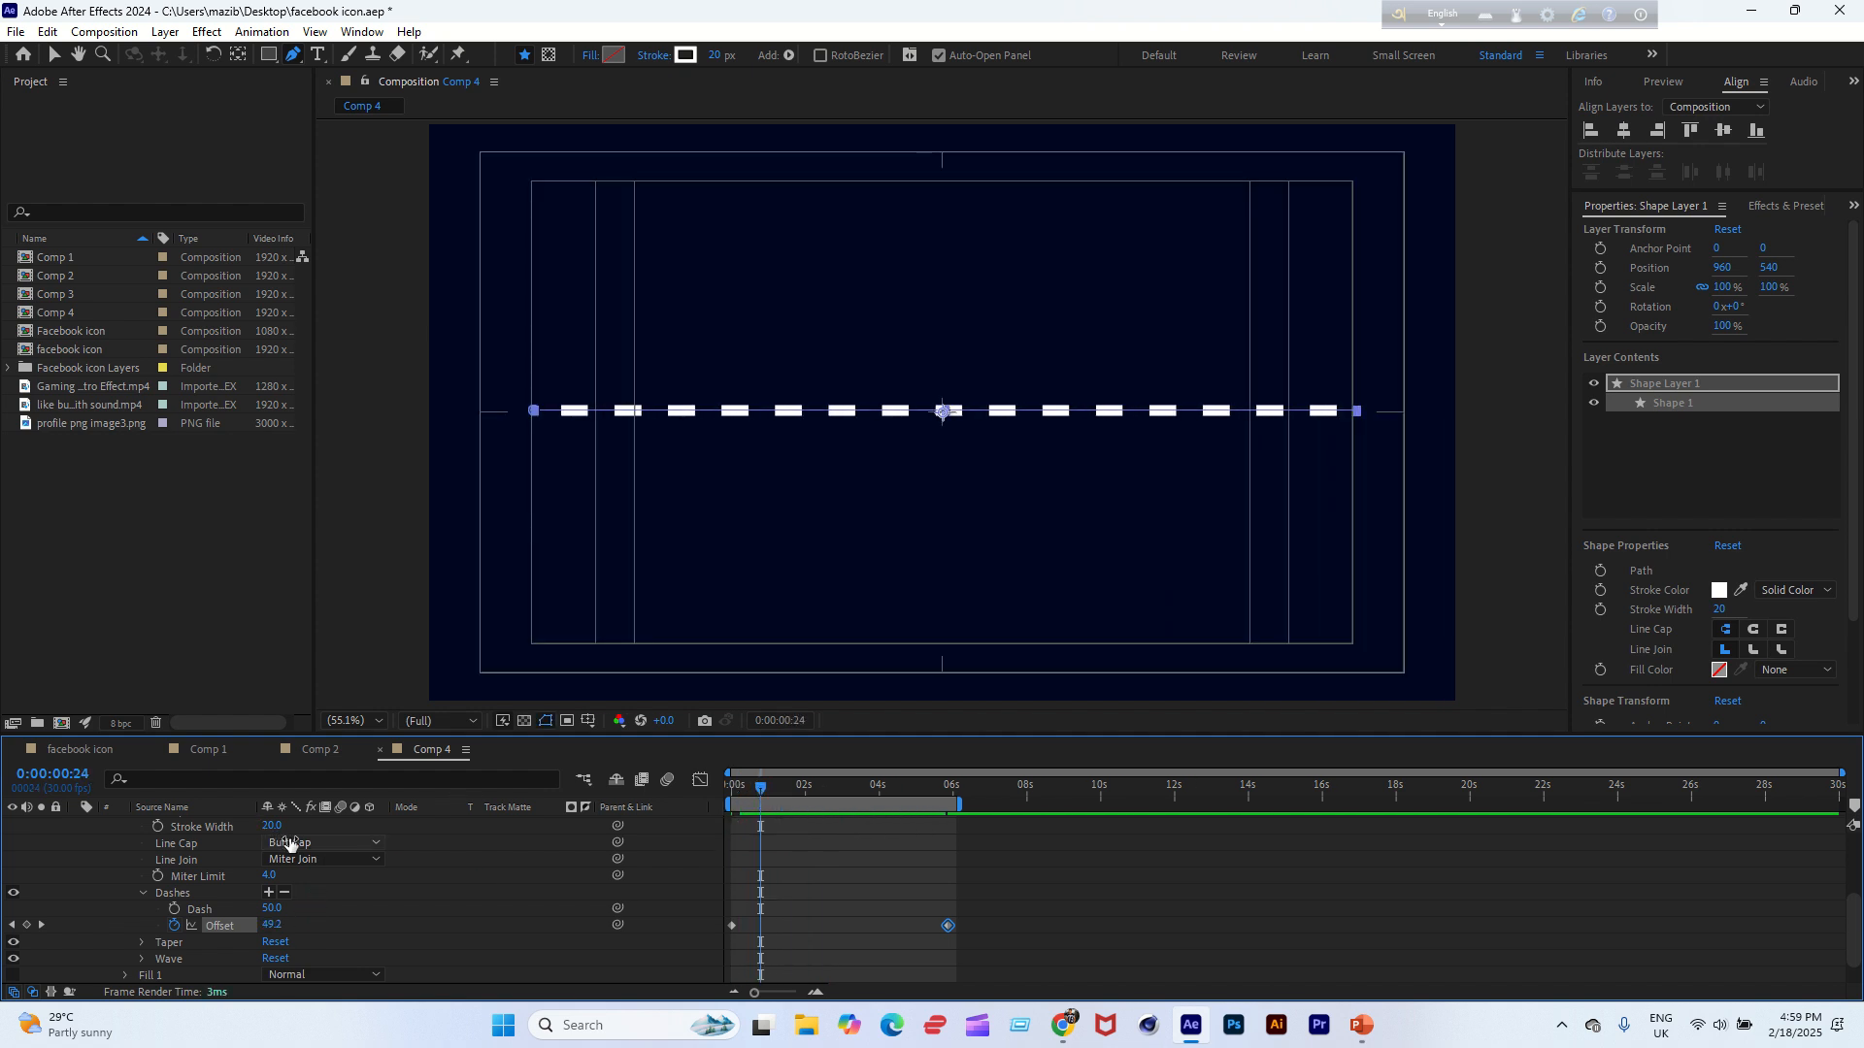
Set the dashed stroke's Line Cap to Round Cap and its Line Join to Round Join.
{"action": "left_click", "coordinate": [296, 842]}
{"action": "left_click", "coordinate": [340, 885]}
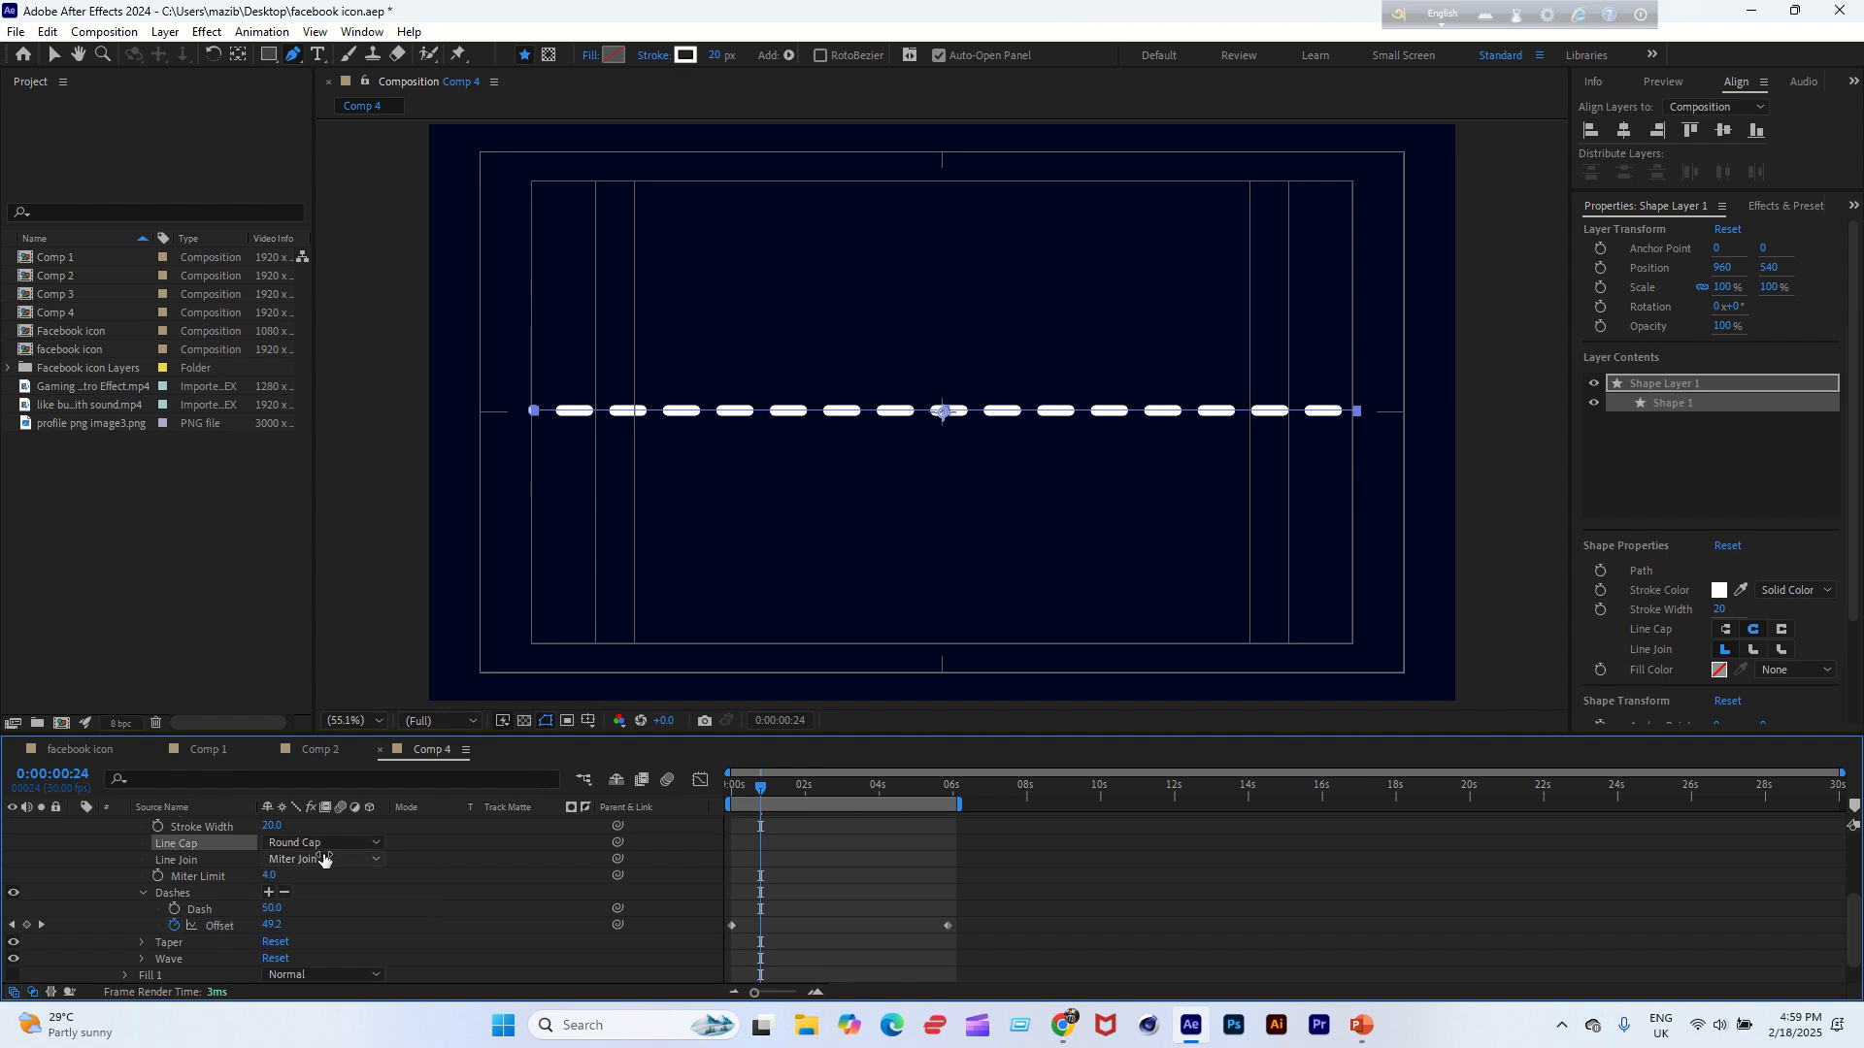
{"action": "left_click", "coordinate": [325, 861]}
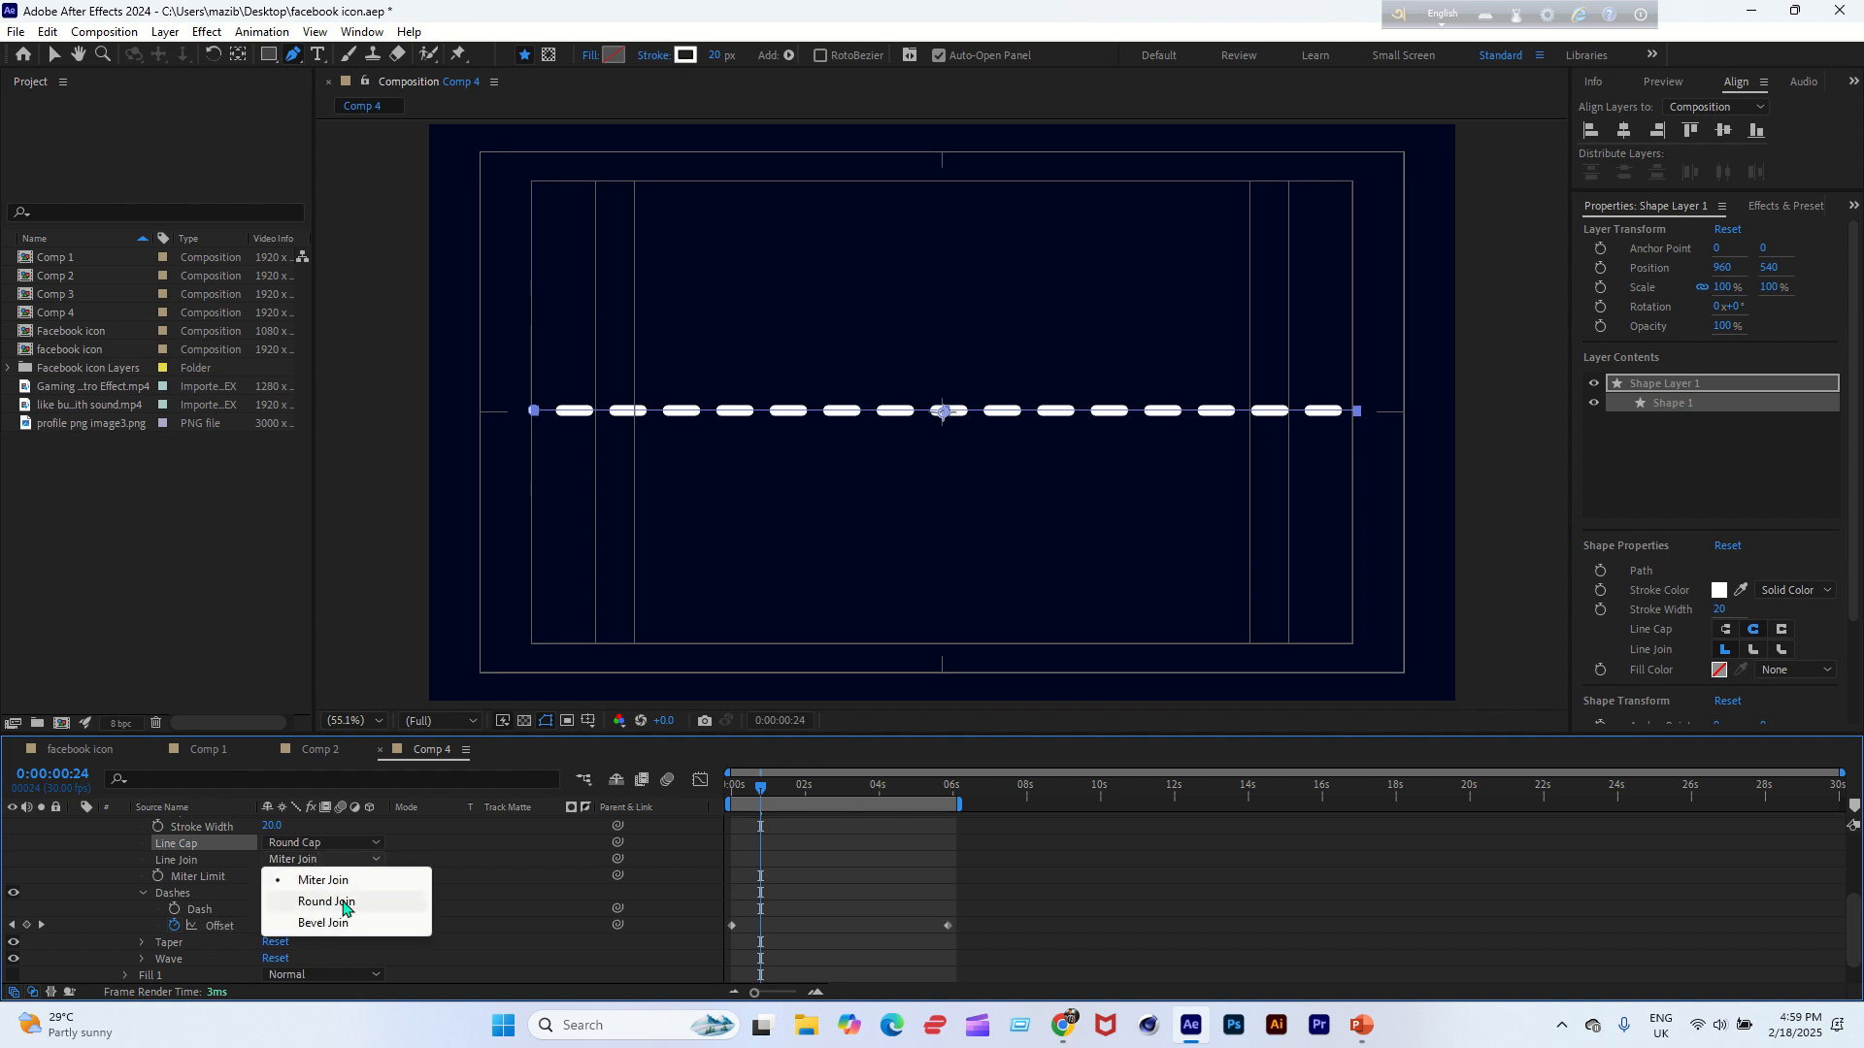
{"action": "left_click", "coordinate": [347, 901]}
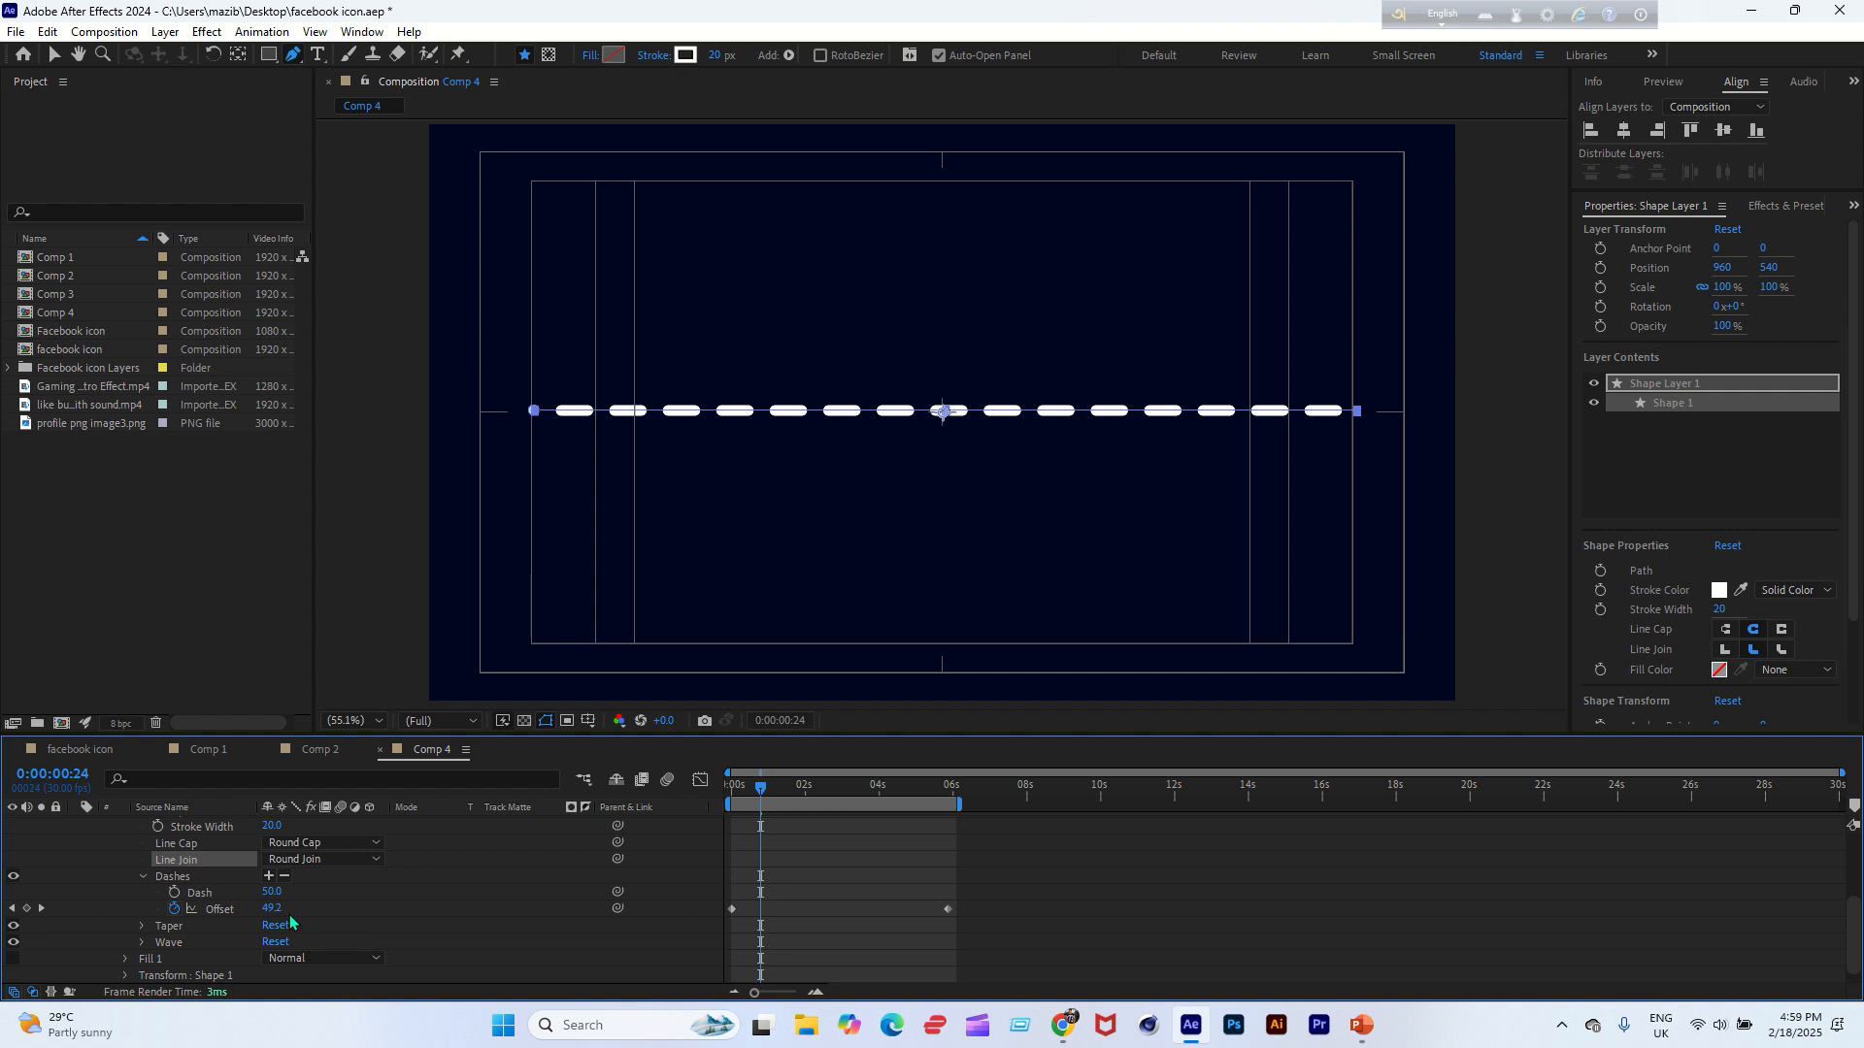
Set the stroke's Wave Amount to 100% and its Wavelength to 72.
{"action": "left_click", "coordinate": [142, 942]}
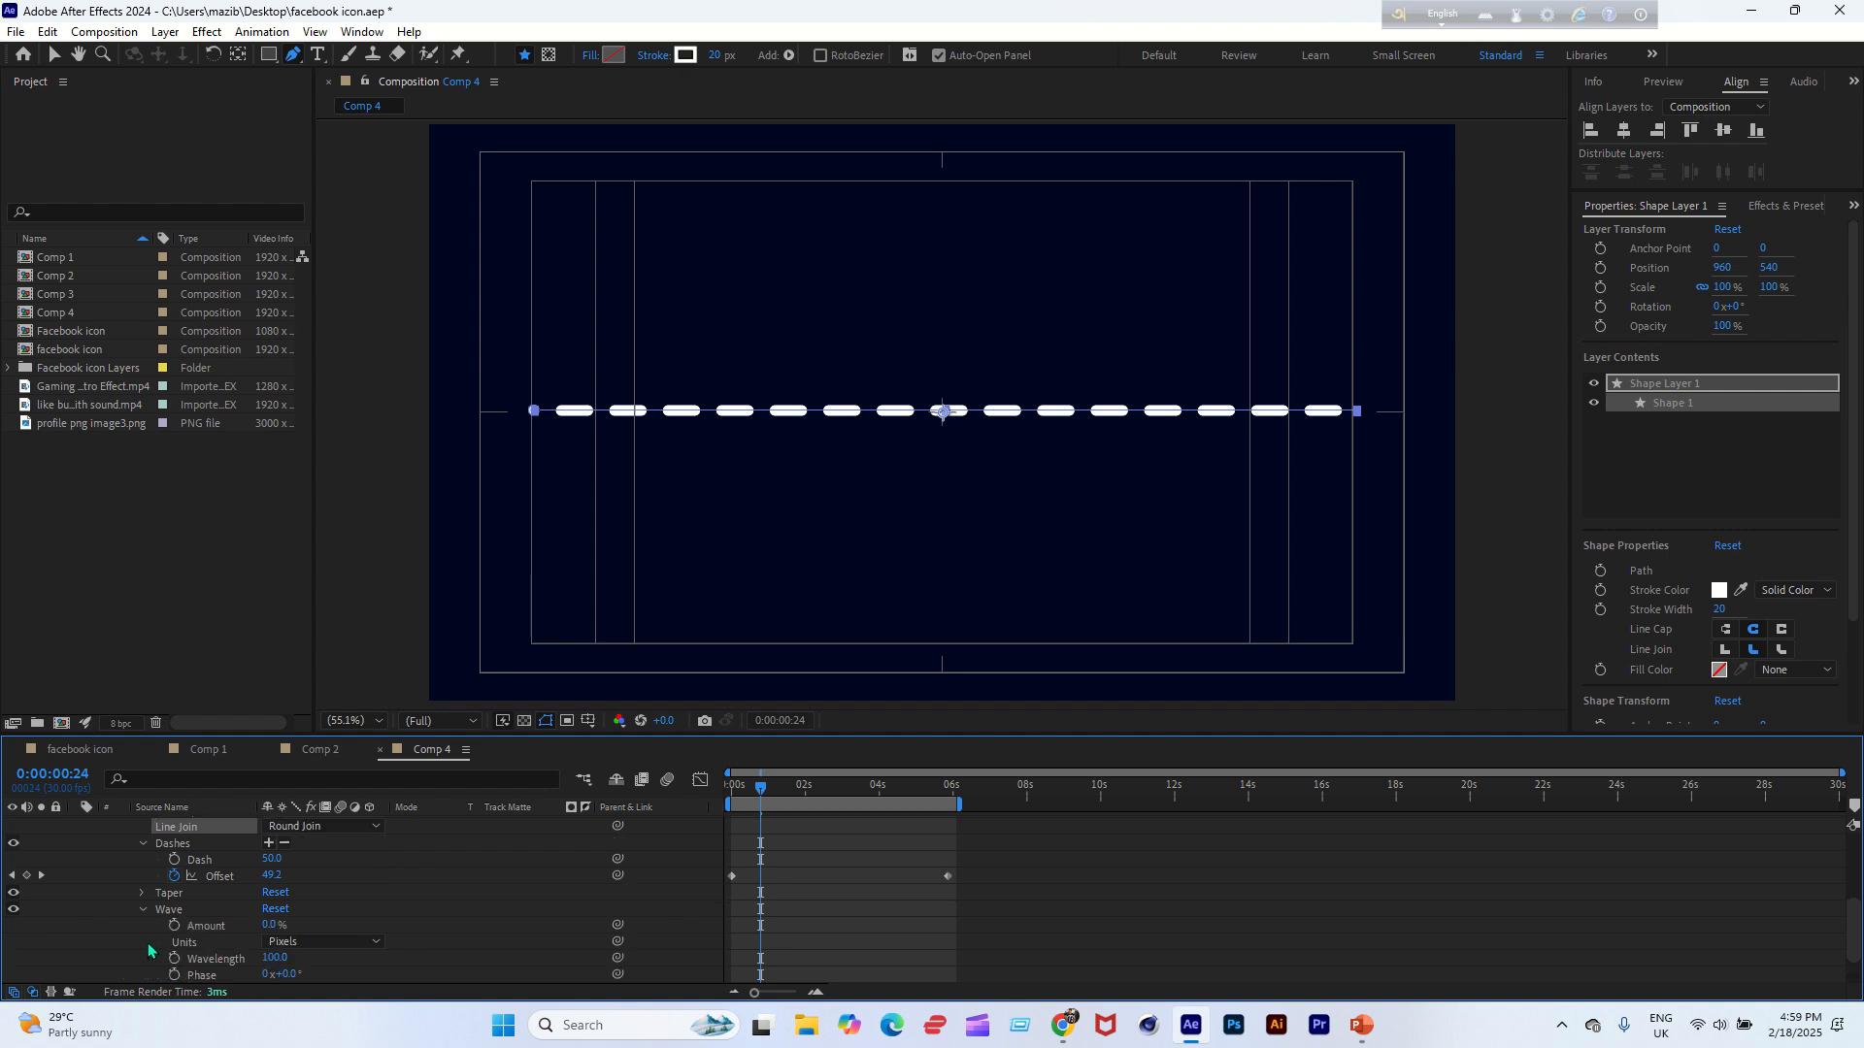
{"action": "scroll", "coordinate": [270, 903], "scroll_direction": "down", "scroll_amount": 1}
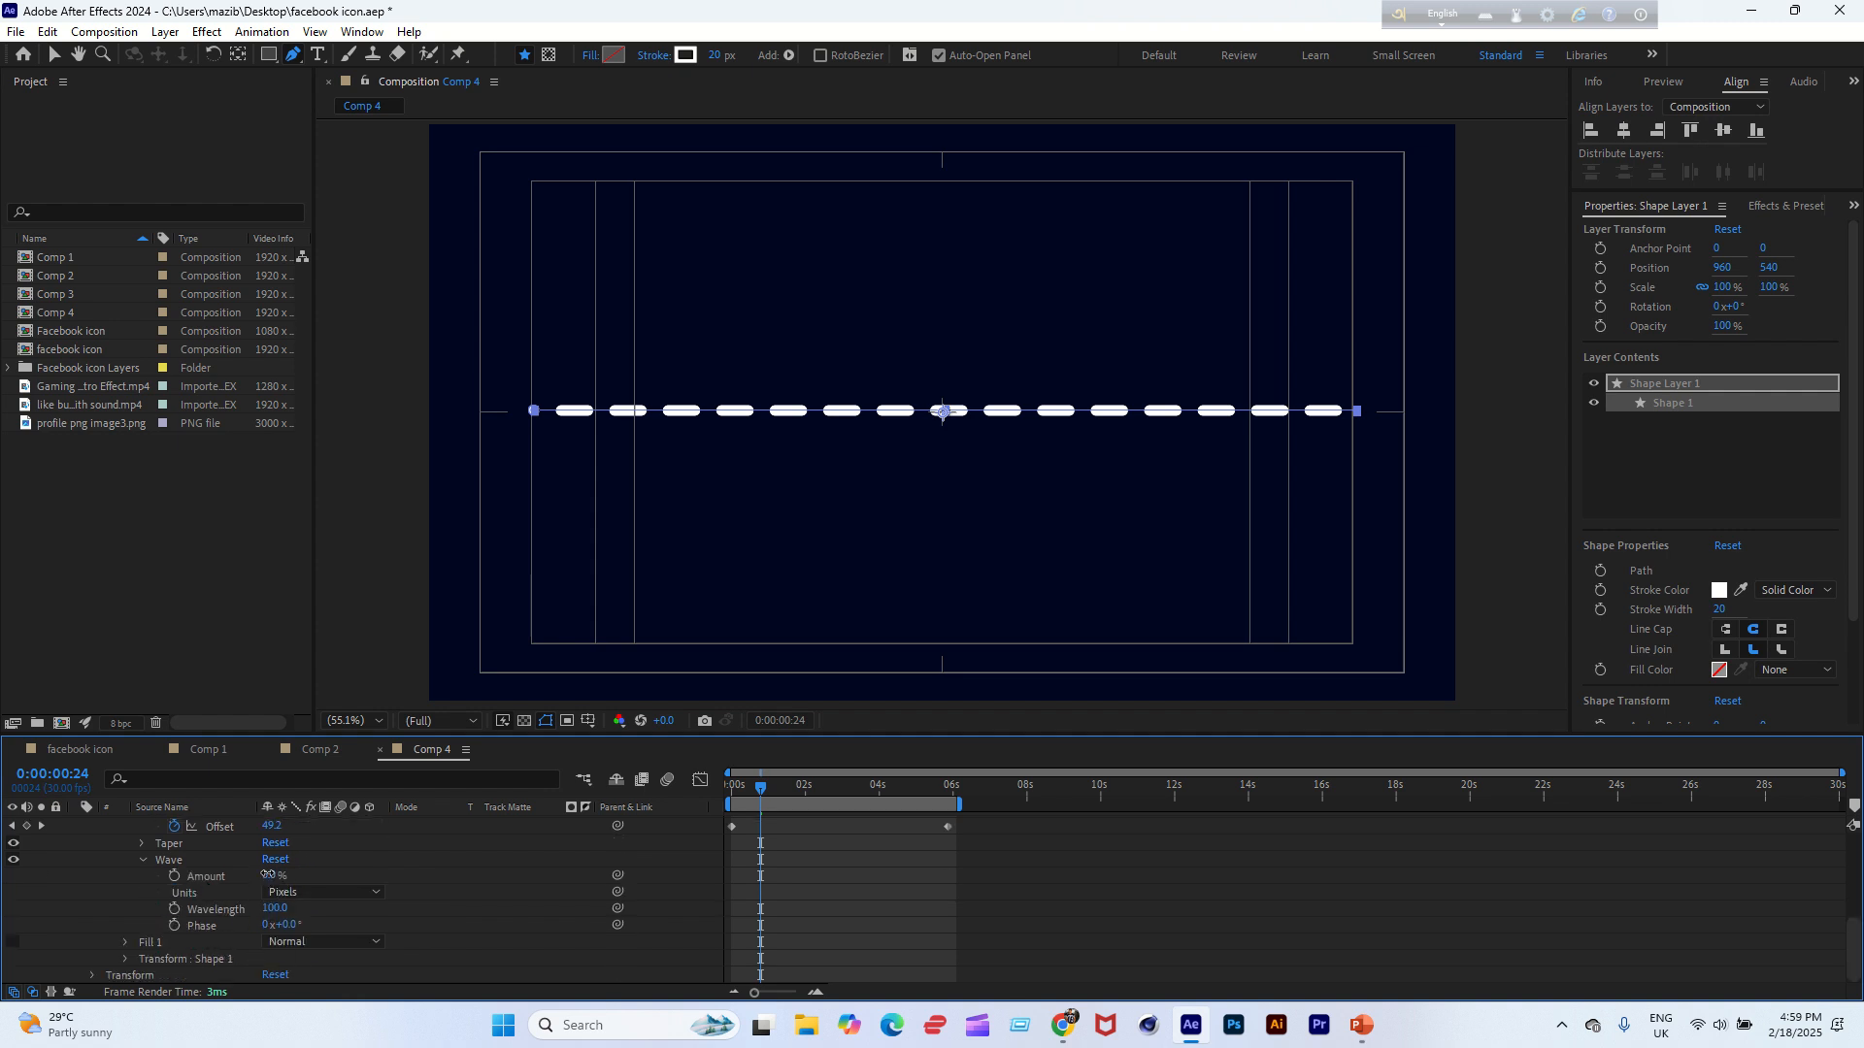
{"action": "left_click_drag", "start_coordinate": [270, 877], "coordinate": [367, 874]}
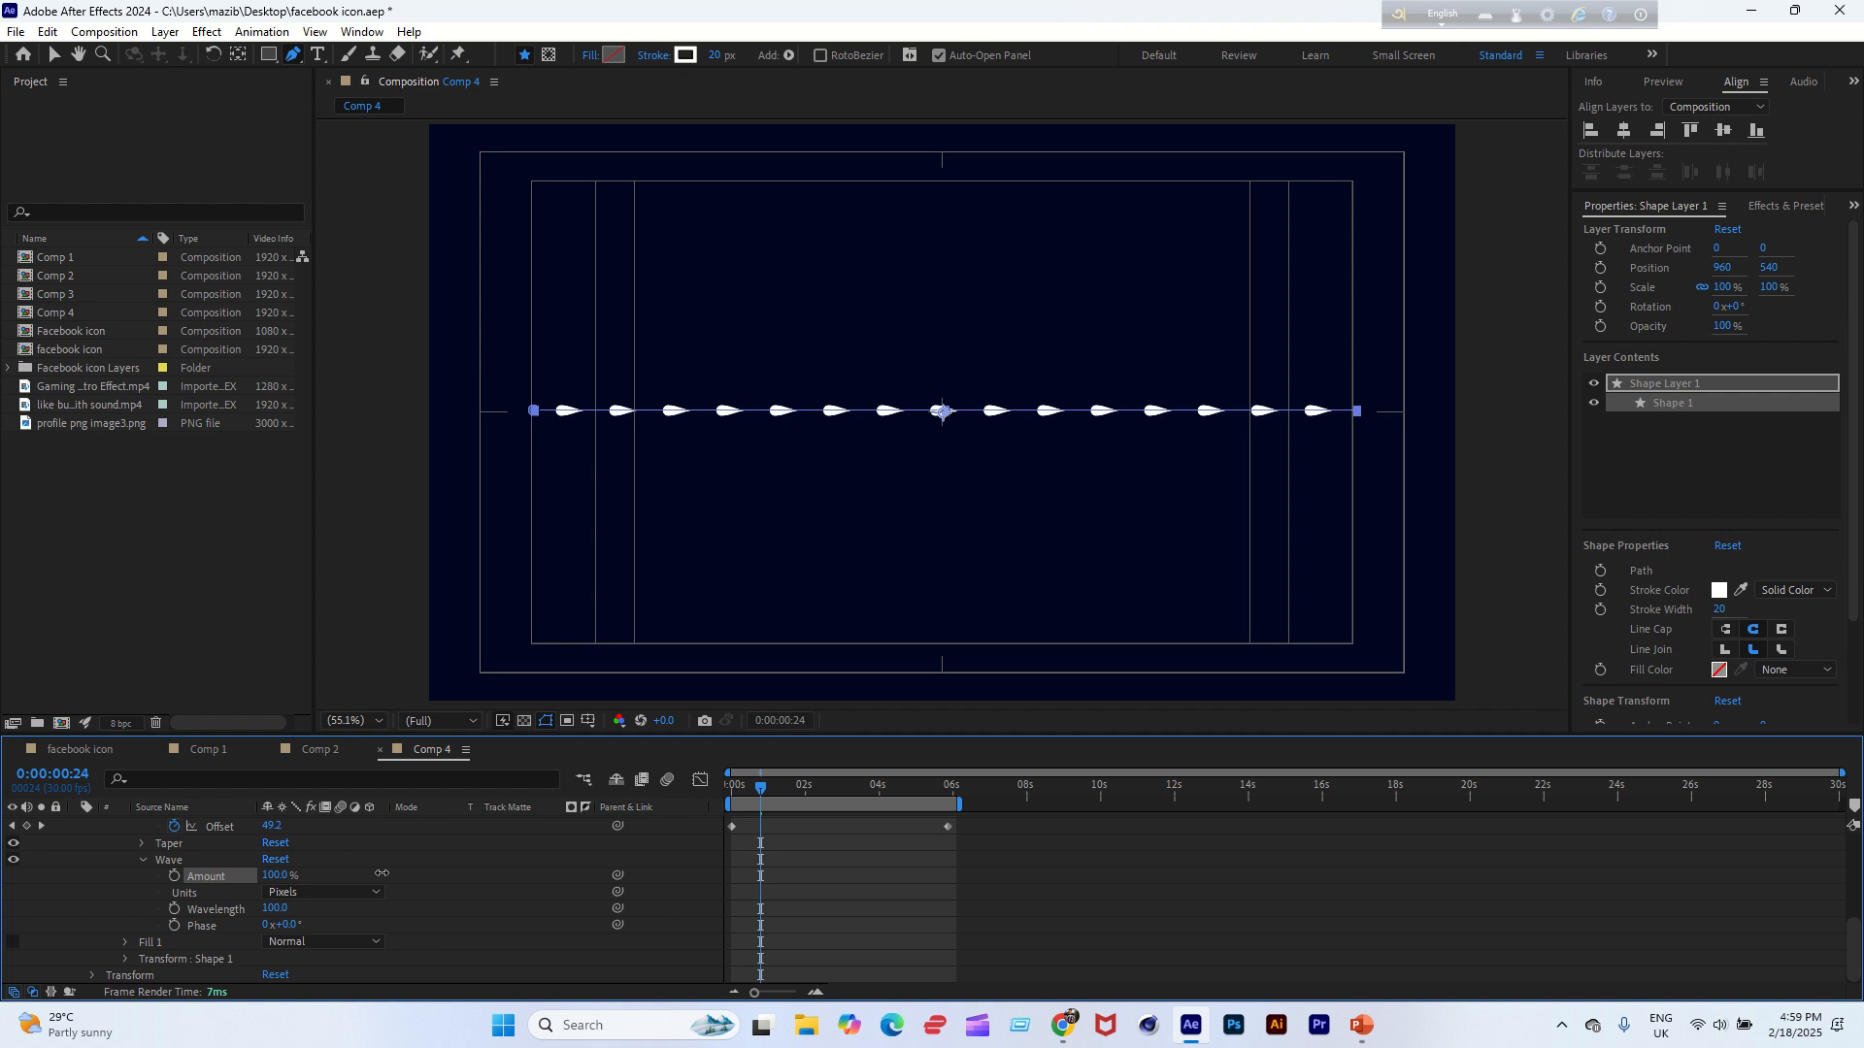
{"action": "left_click_drag", "start_coordinate": [290, 906], "coordinate": [234, 907]}
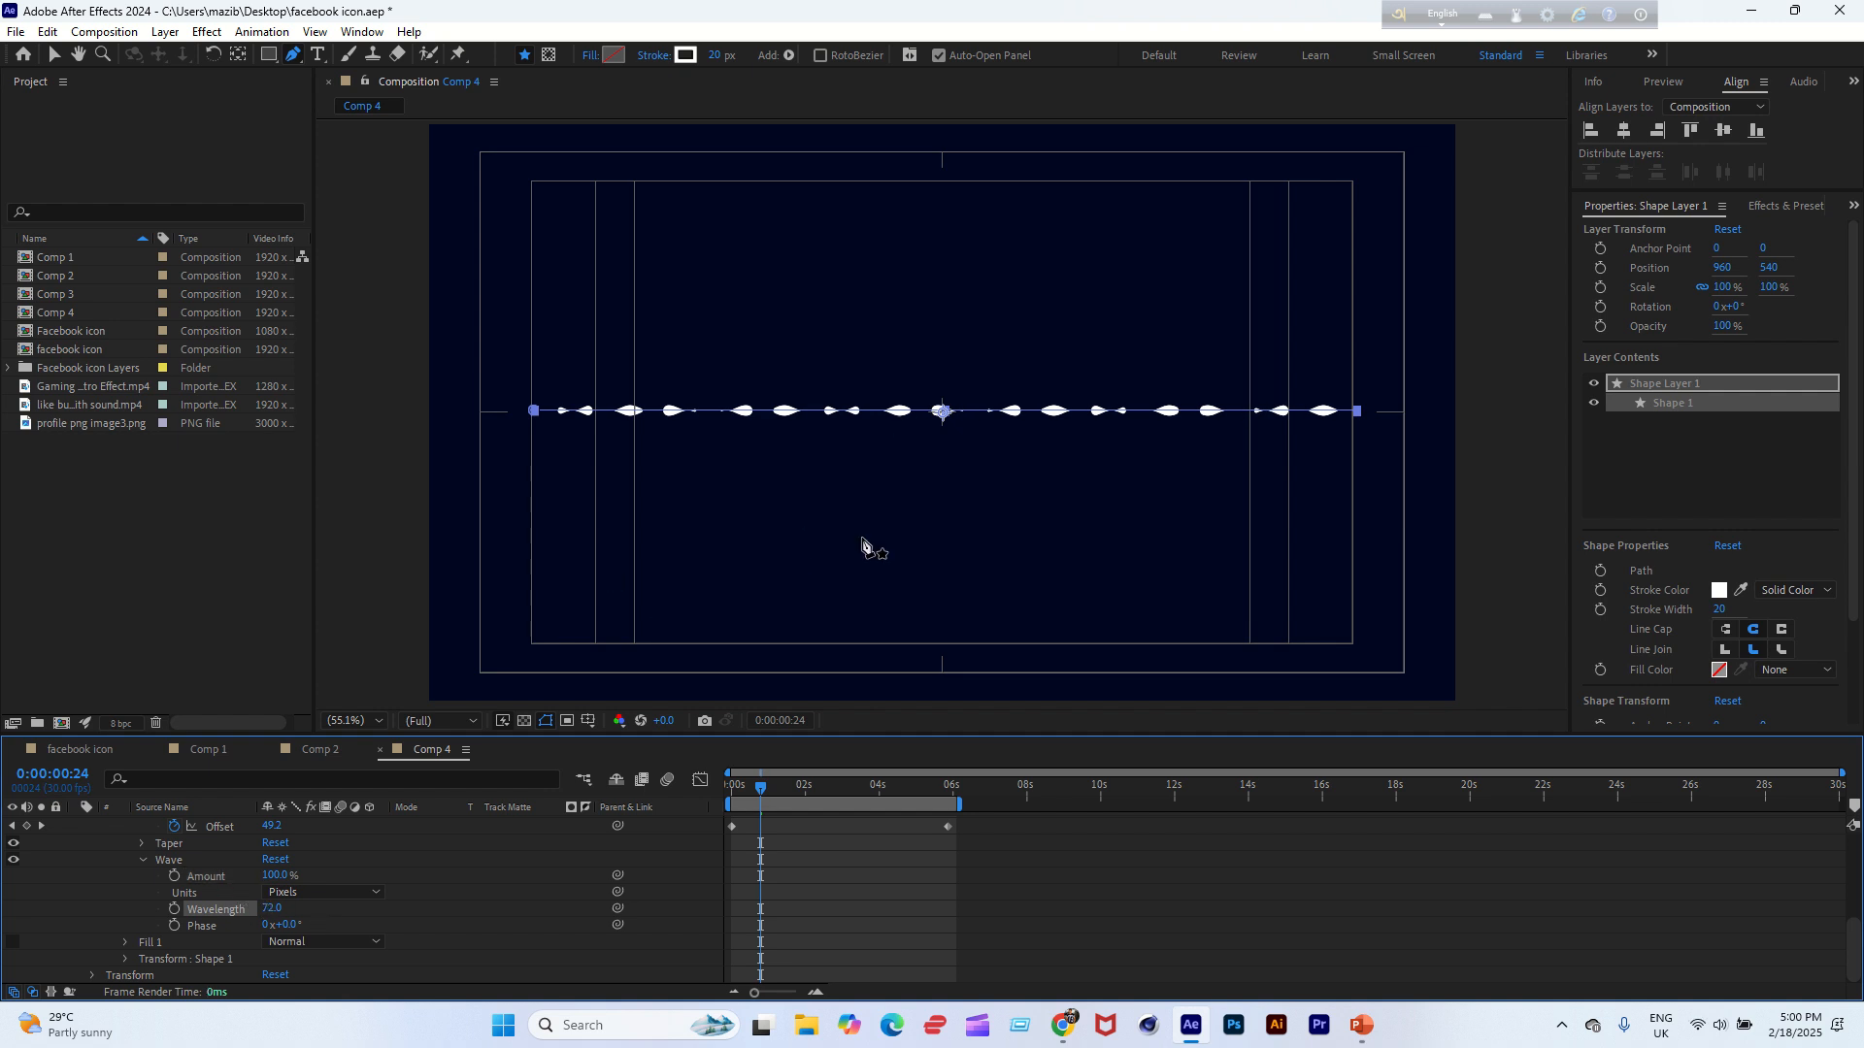
Play back the wavy dash animation, collapse Shape Layer 1's properties and stop with the current time at 0:00:02:02.
{"action": "key", "text": "space"}
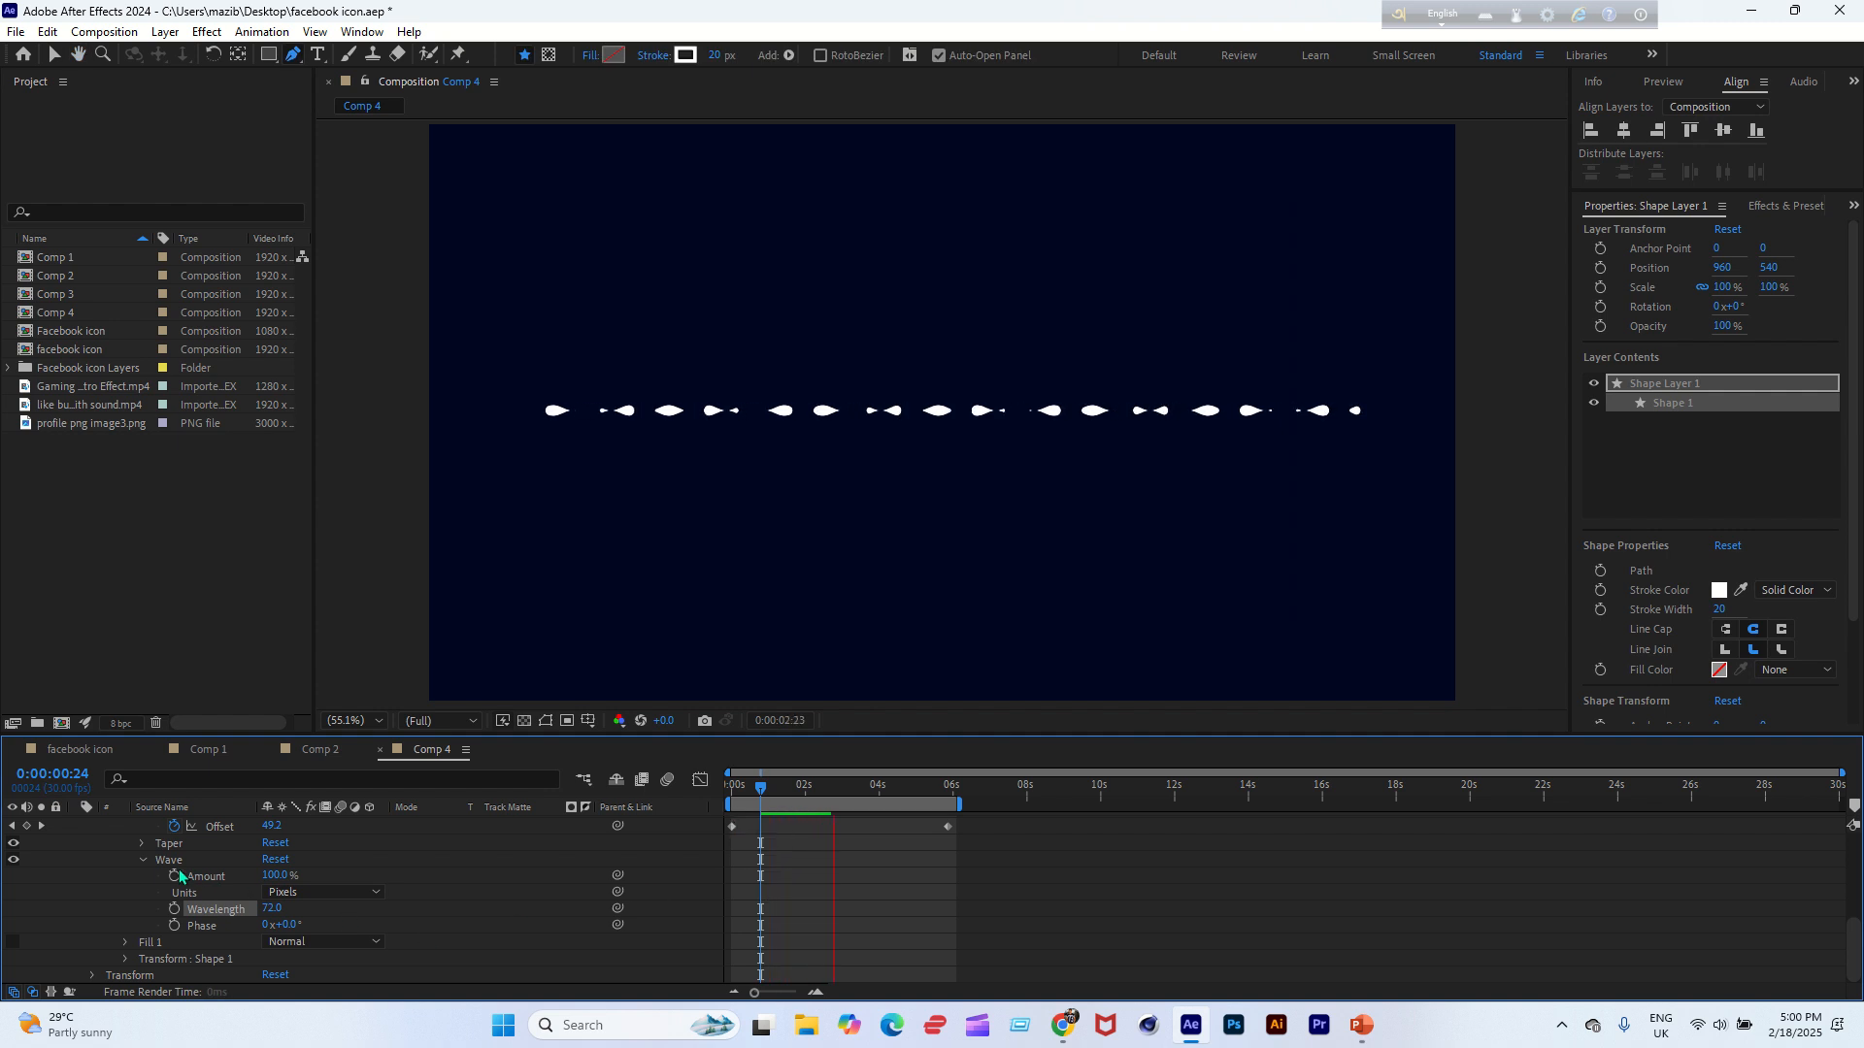
{"action": "scroll", "coordinate": [175, 878], "scroll_direction": "up", "scroll_amount": 3}
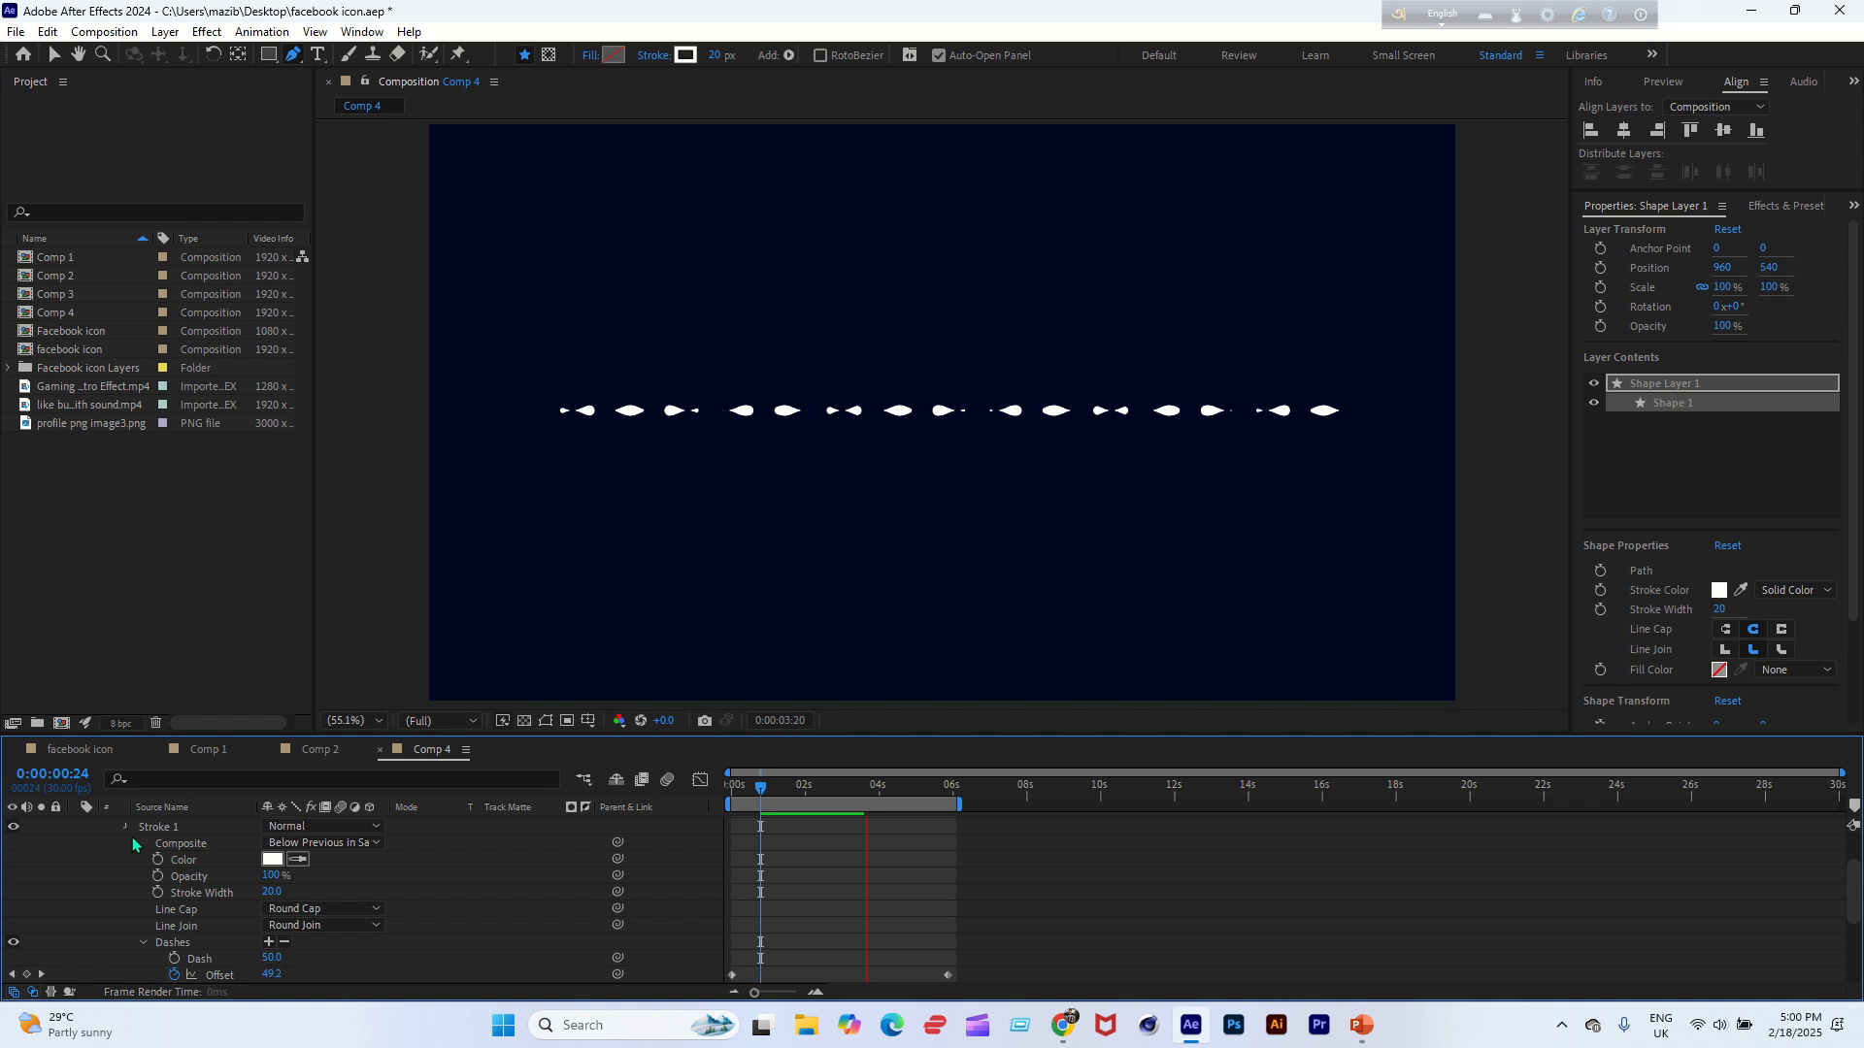
{"action": "left_click", "coordinate": [128, 829]}
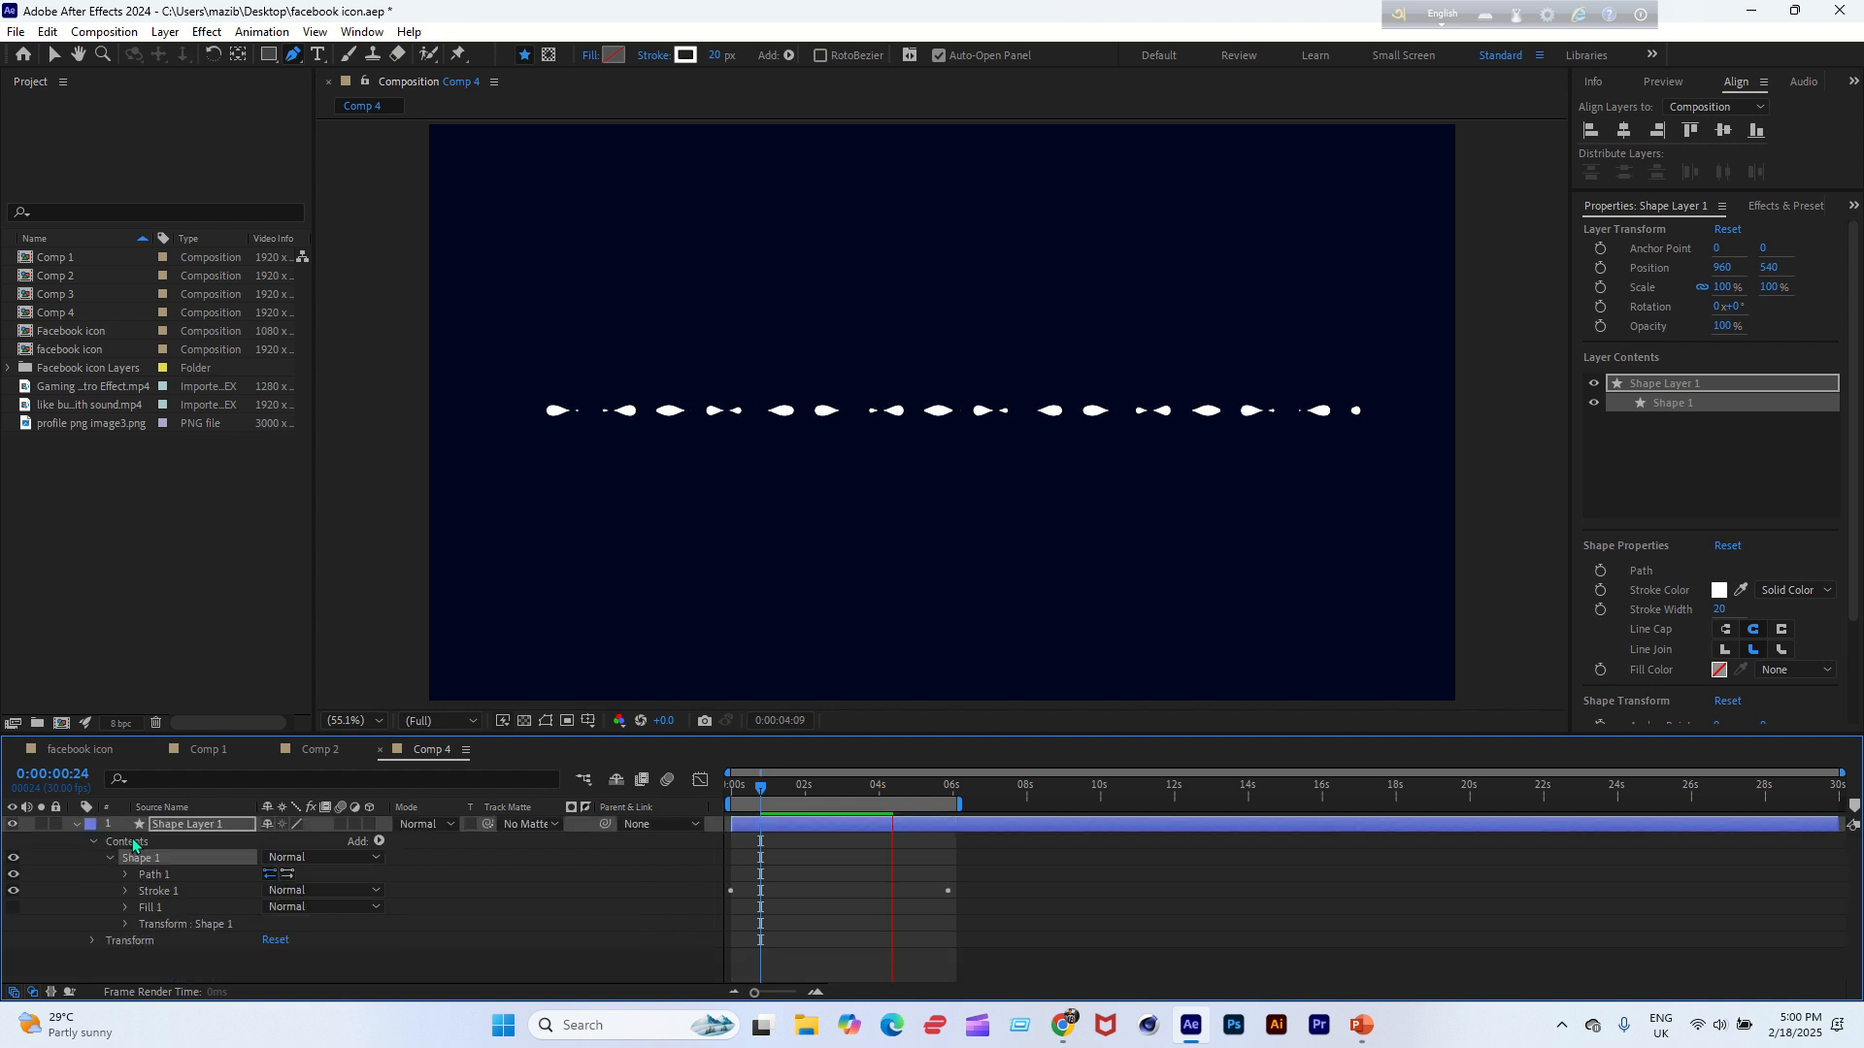
{"action": "left_click", "coordinate": [76, 825]}
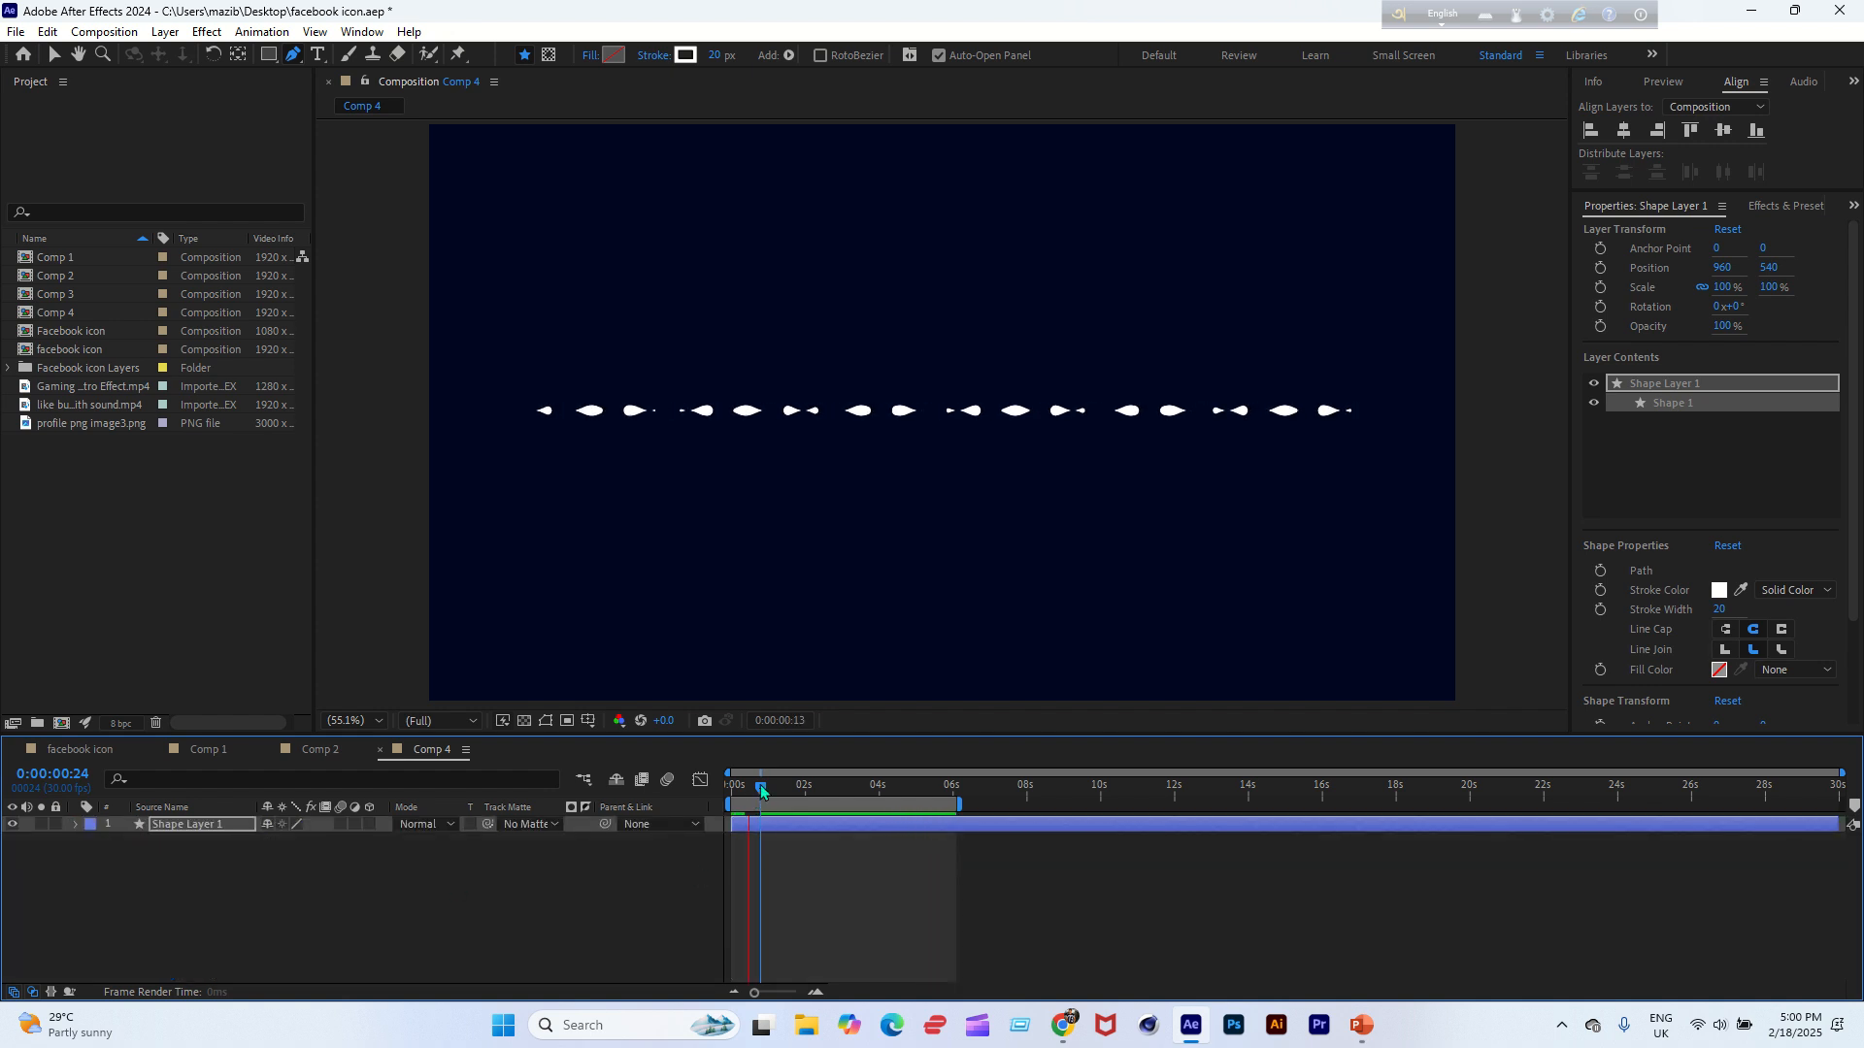
{"action": "left_click_drag", "start_coordinate": [783, 792], "coordinate": [808, 798]}
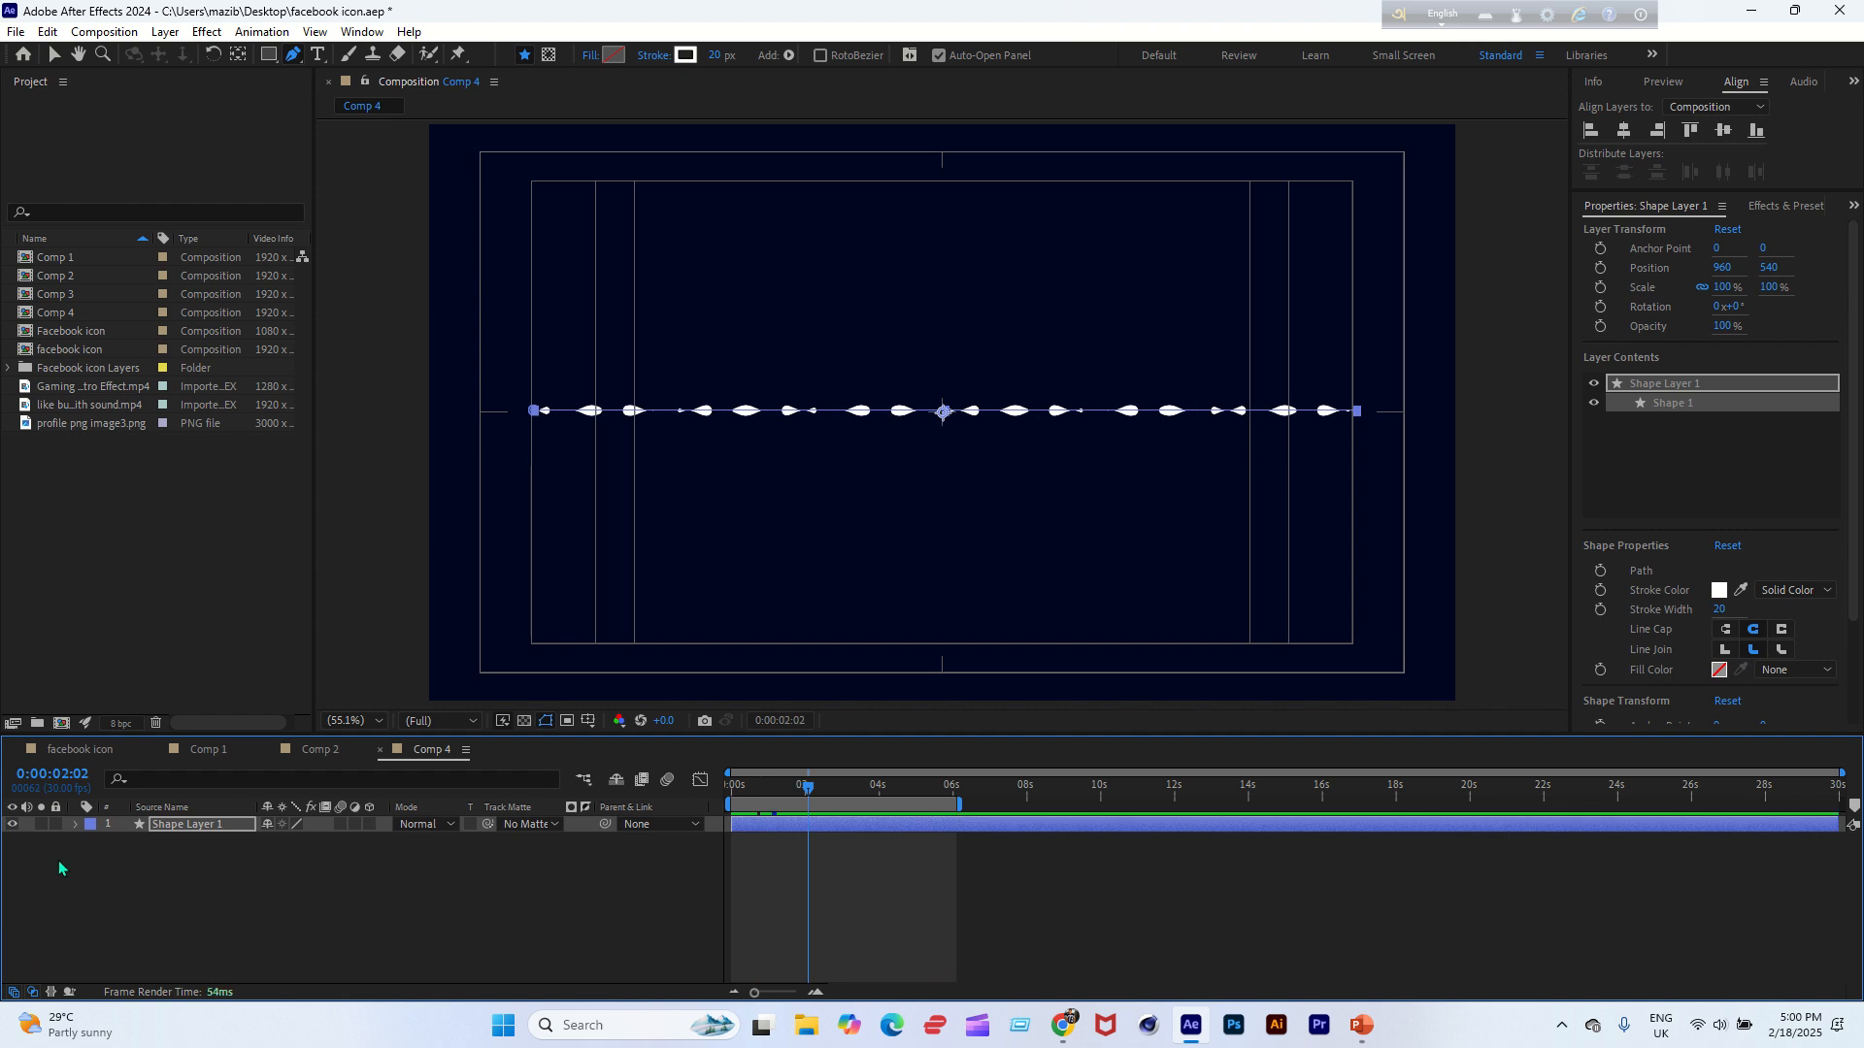
Add Wiggle Paths to the contents of Shape Layer 1 and expand its settings.
{"action": "left_click", "coordinate": [76, 825]}
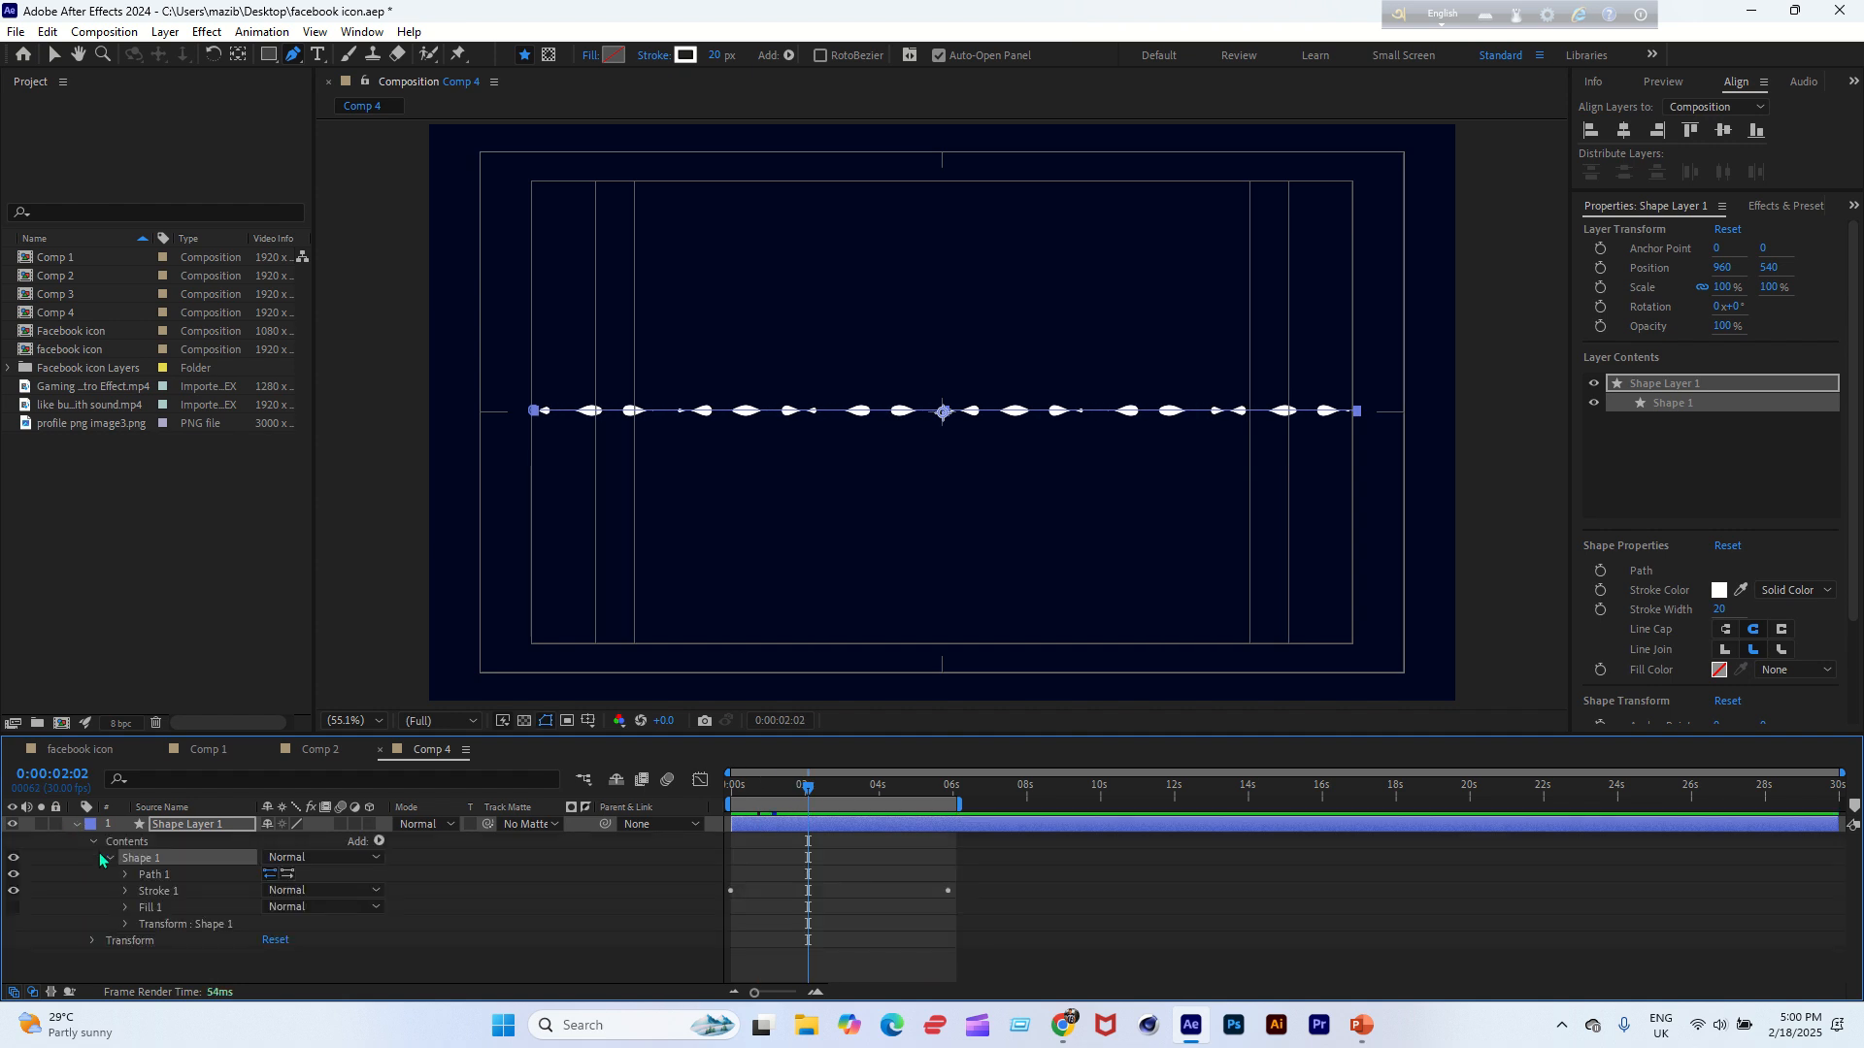
{"action": "left_click", "coordinate": [91, 841]}
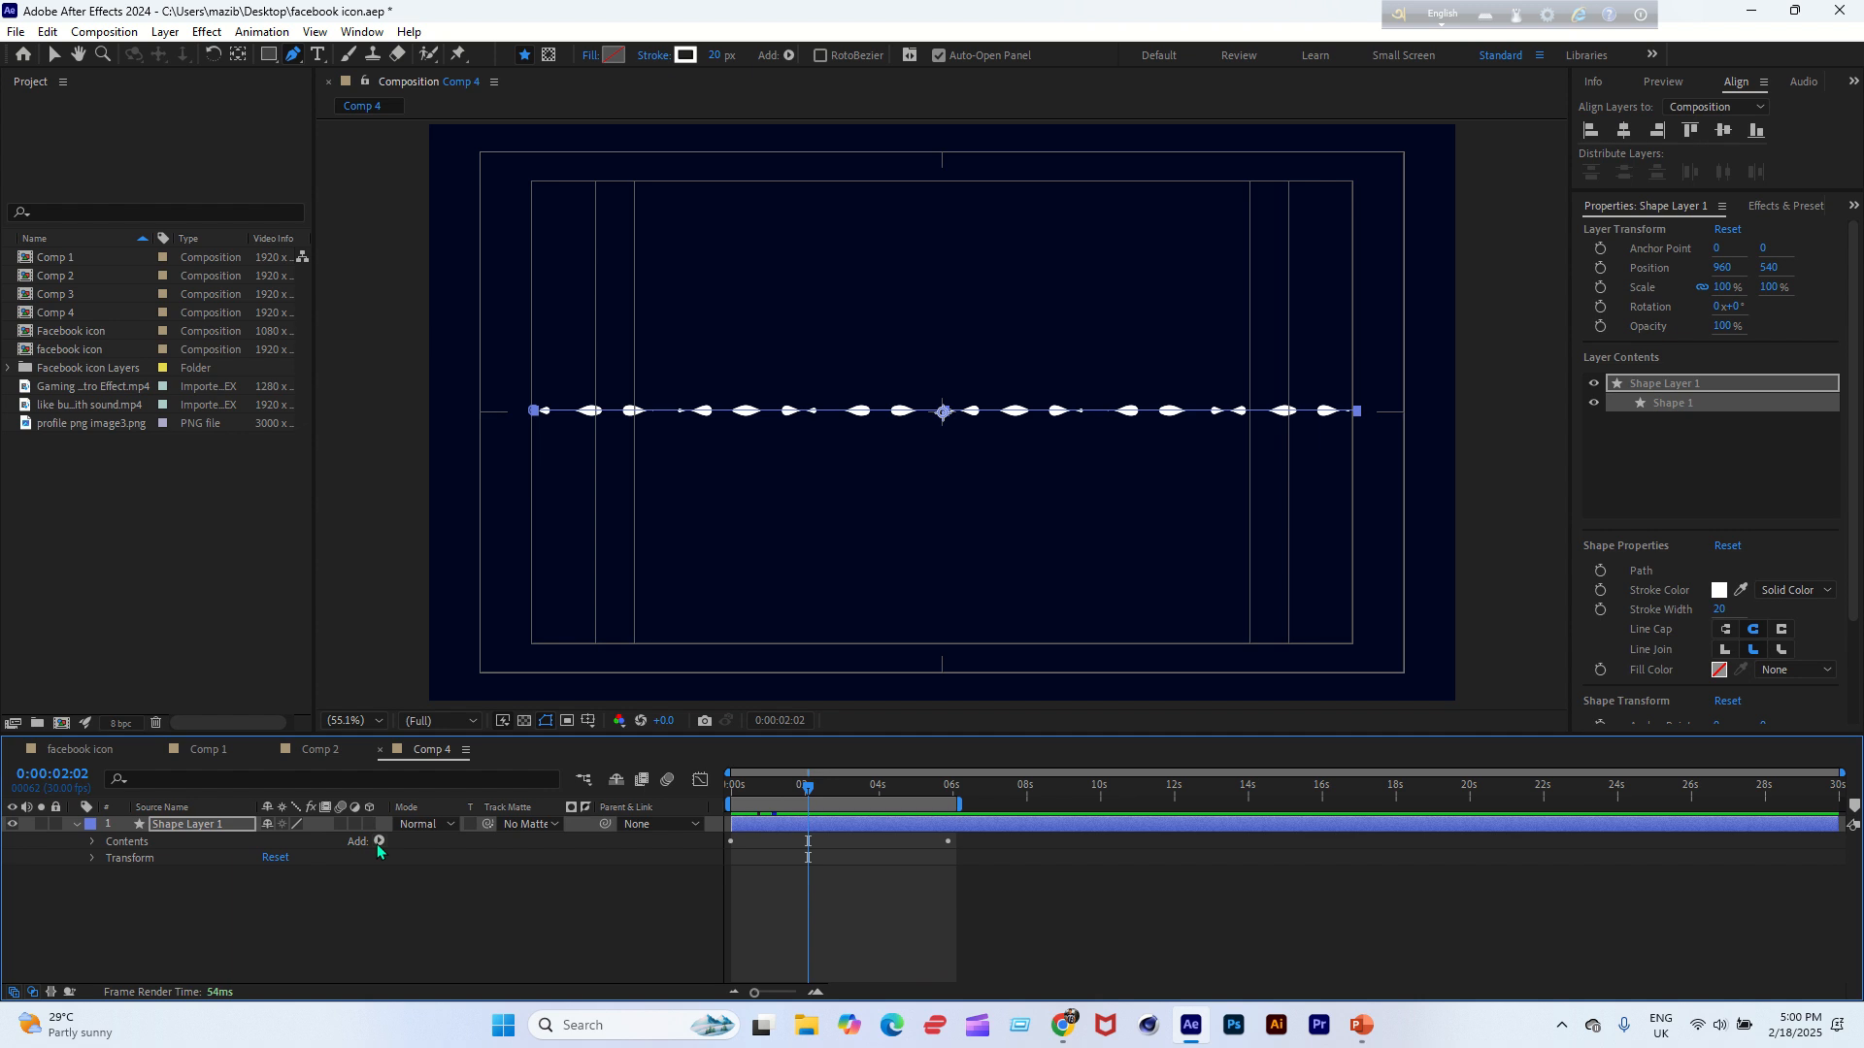
{"action": "left_click", "coordinate": [378, 842]}
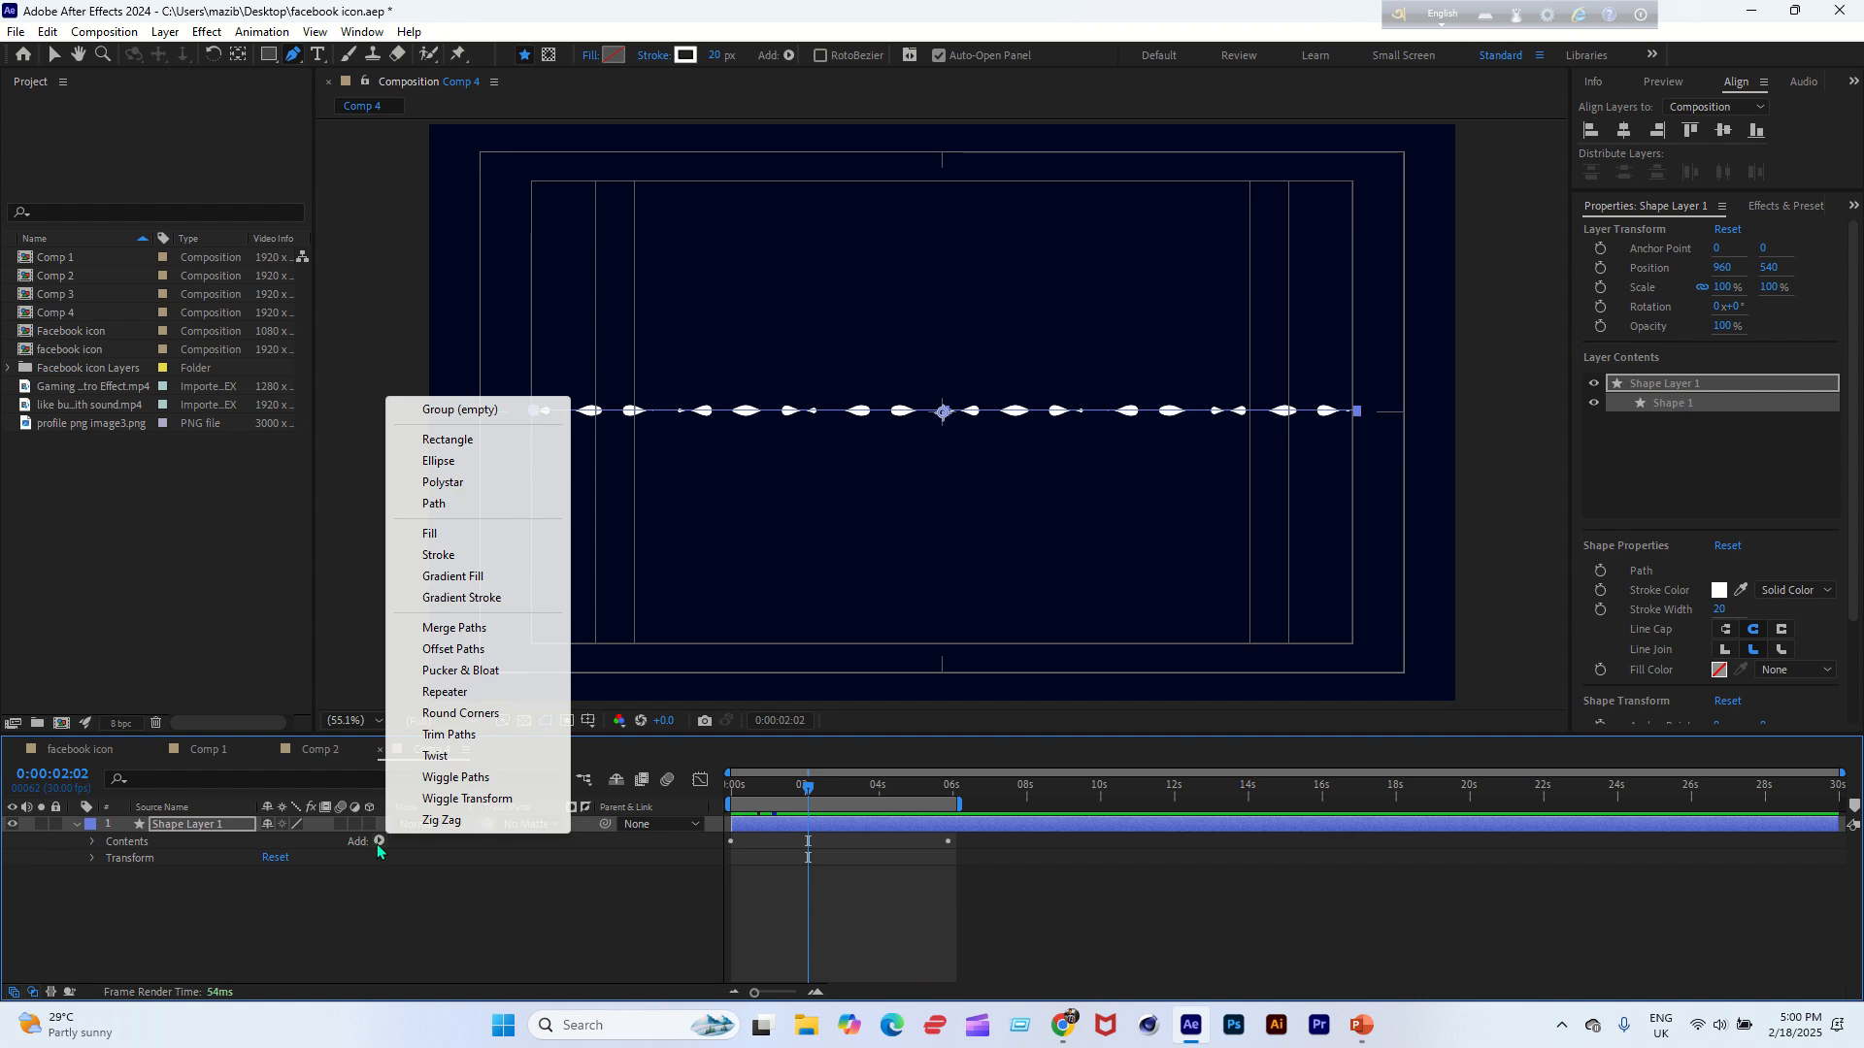
{"action": "left_click", "coordinate": [460, 780]}
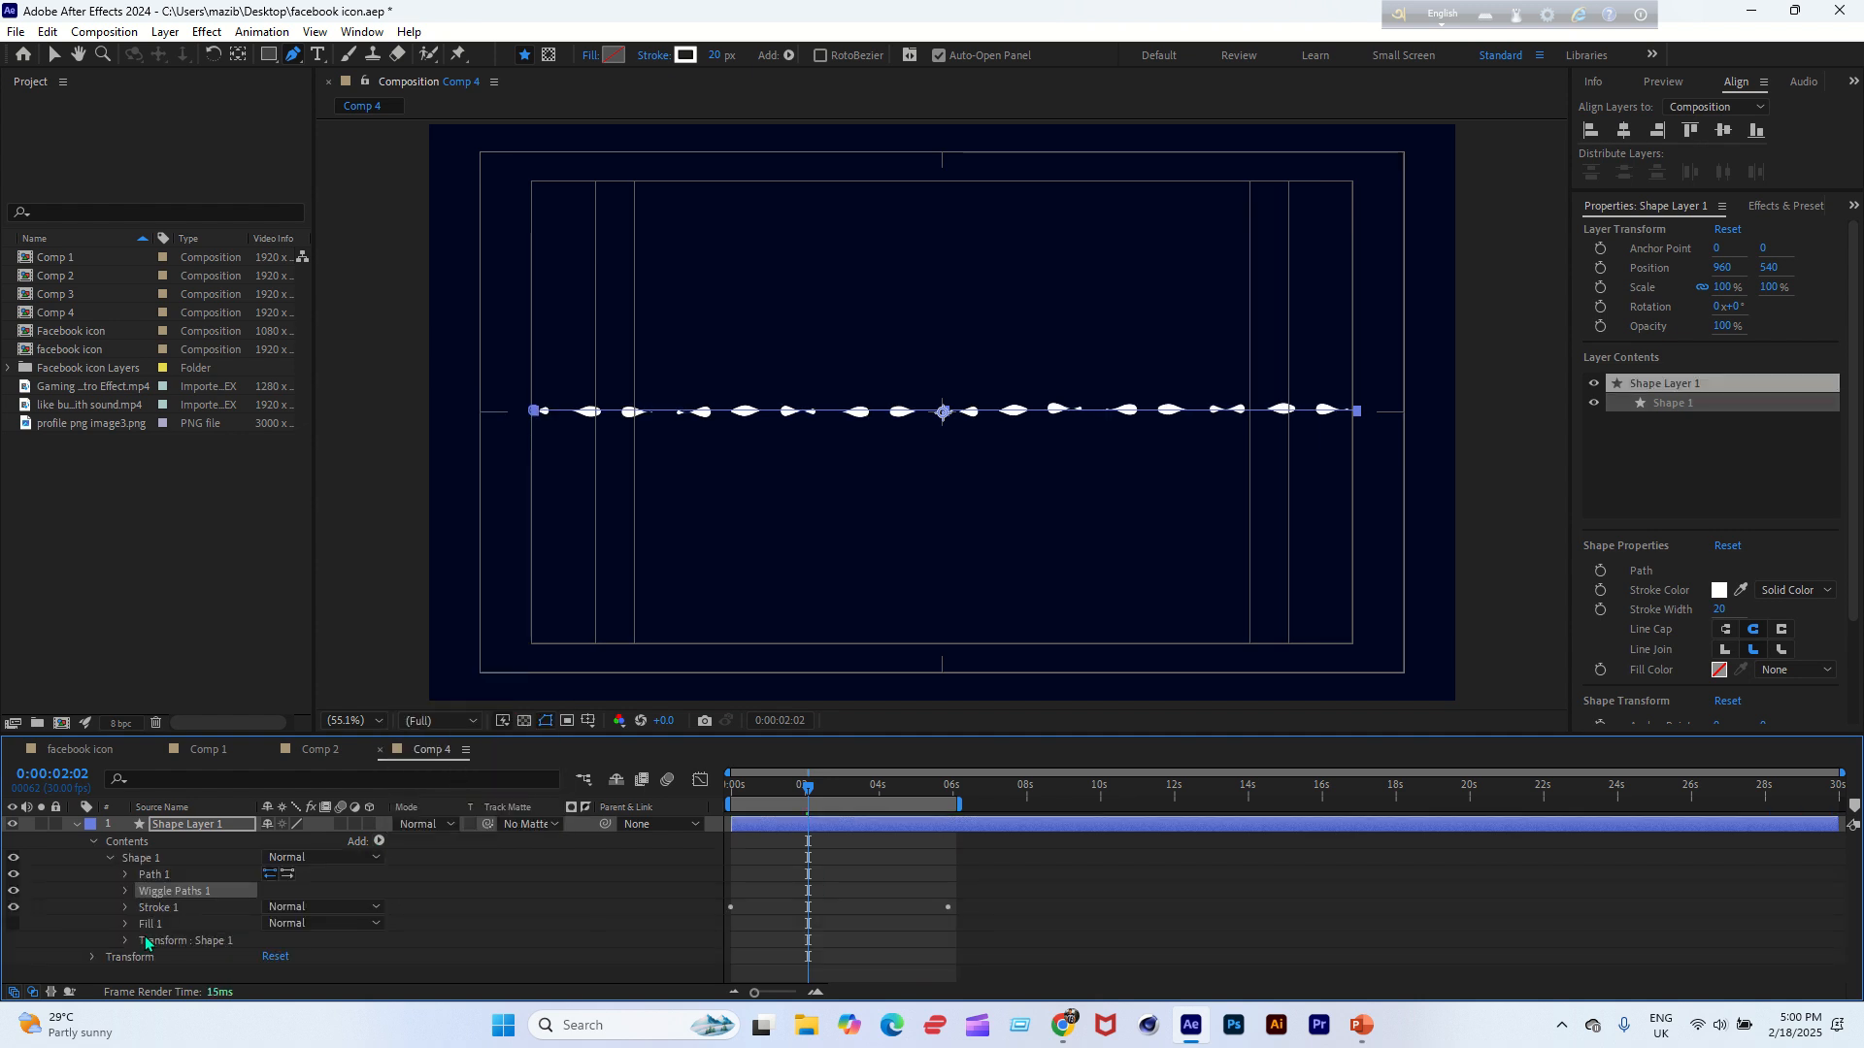
{"action": "left_click", "coordinate": [124, 890]}
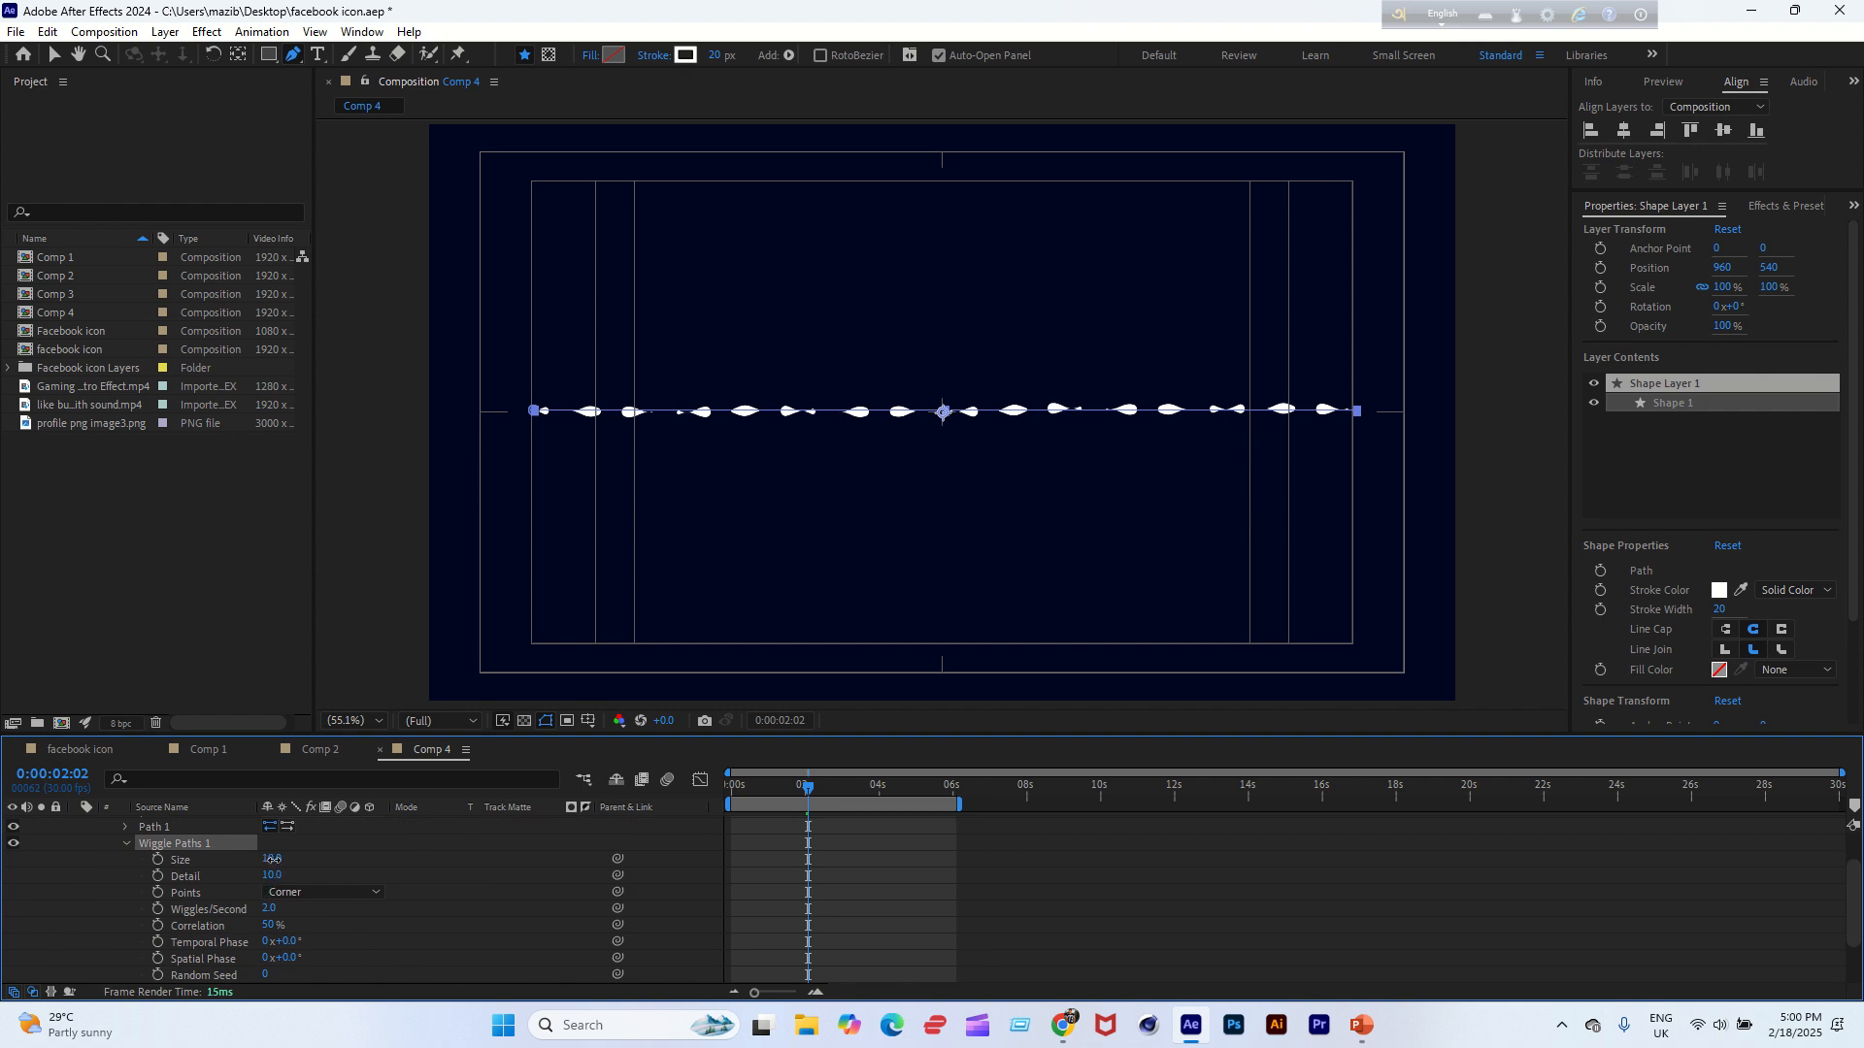
Set the Wiggle Paths Size to 72 and its Random Seed to 10.
{"action": "left_click_drag", "start_coordinate": [272, 860], "coordinate": [335, 864]}
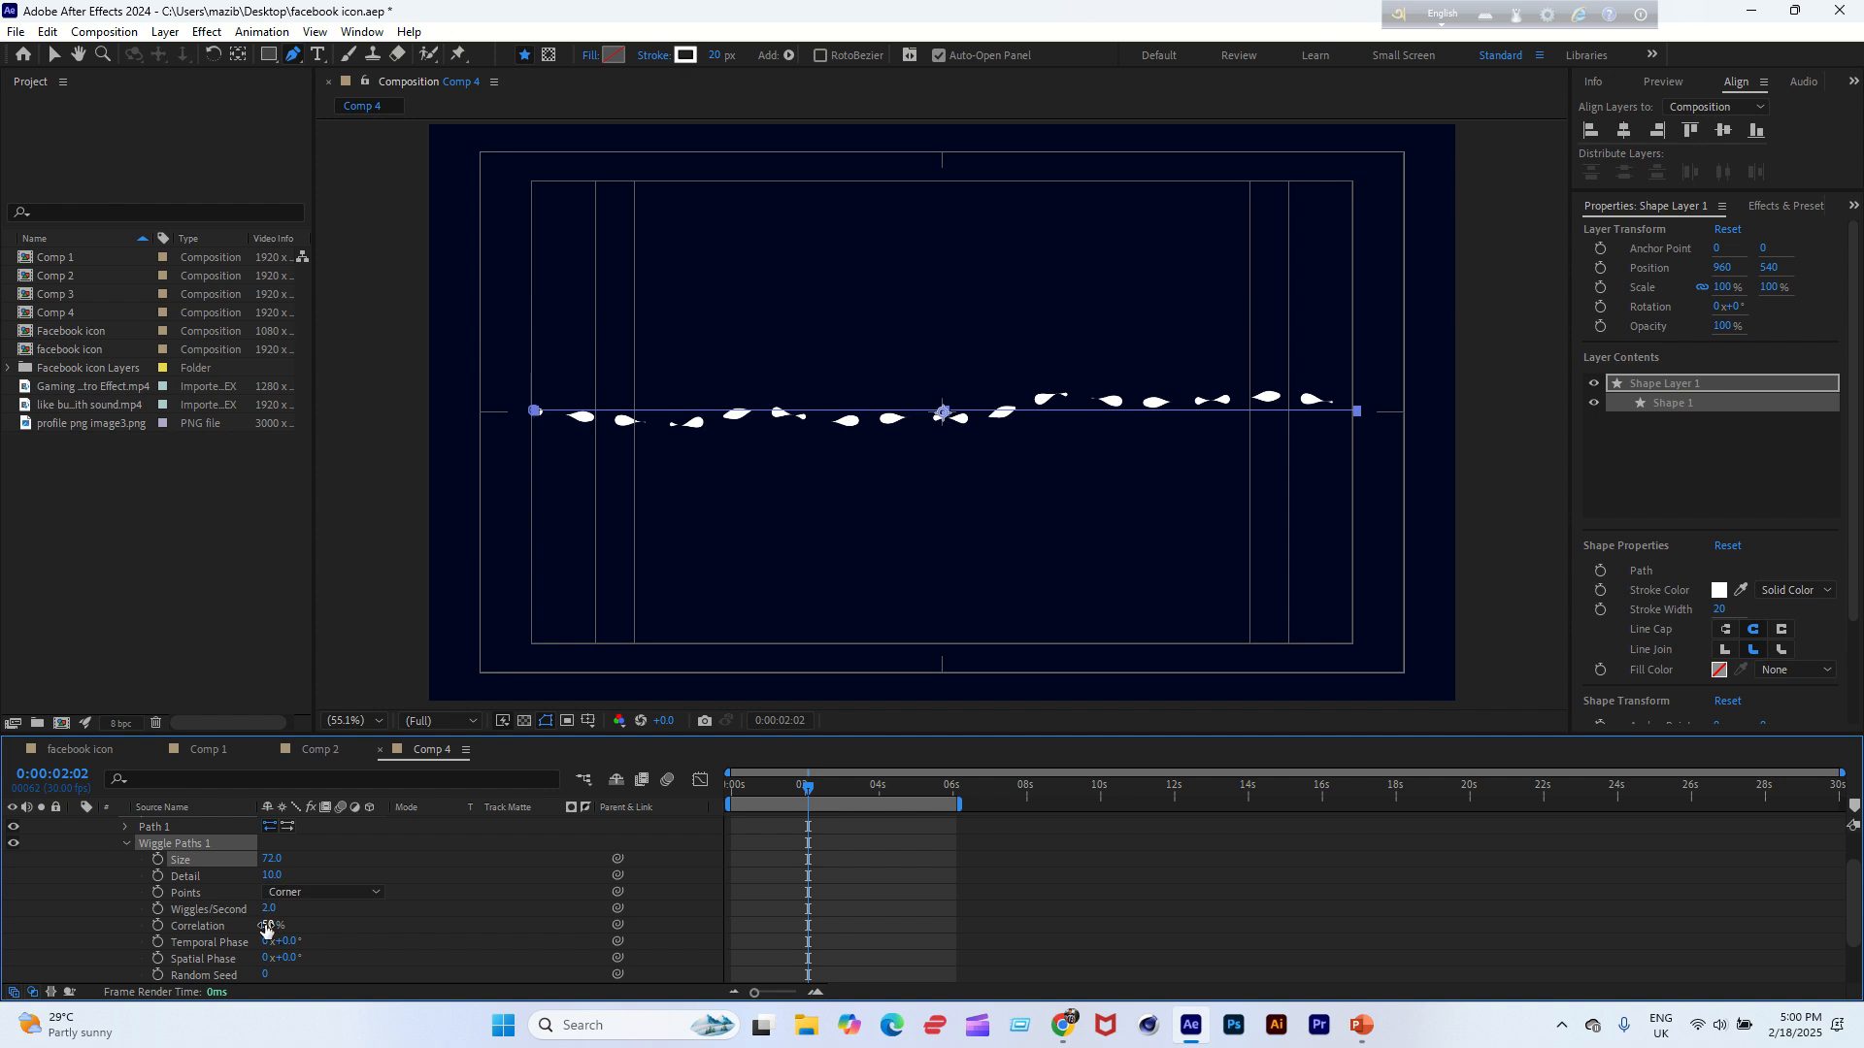
{"action": "scroll", "coordinate": [277, 954], "scroll_direction": "down", "scroll_amount": 2}
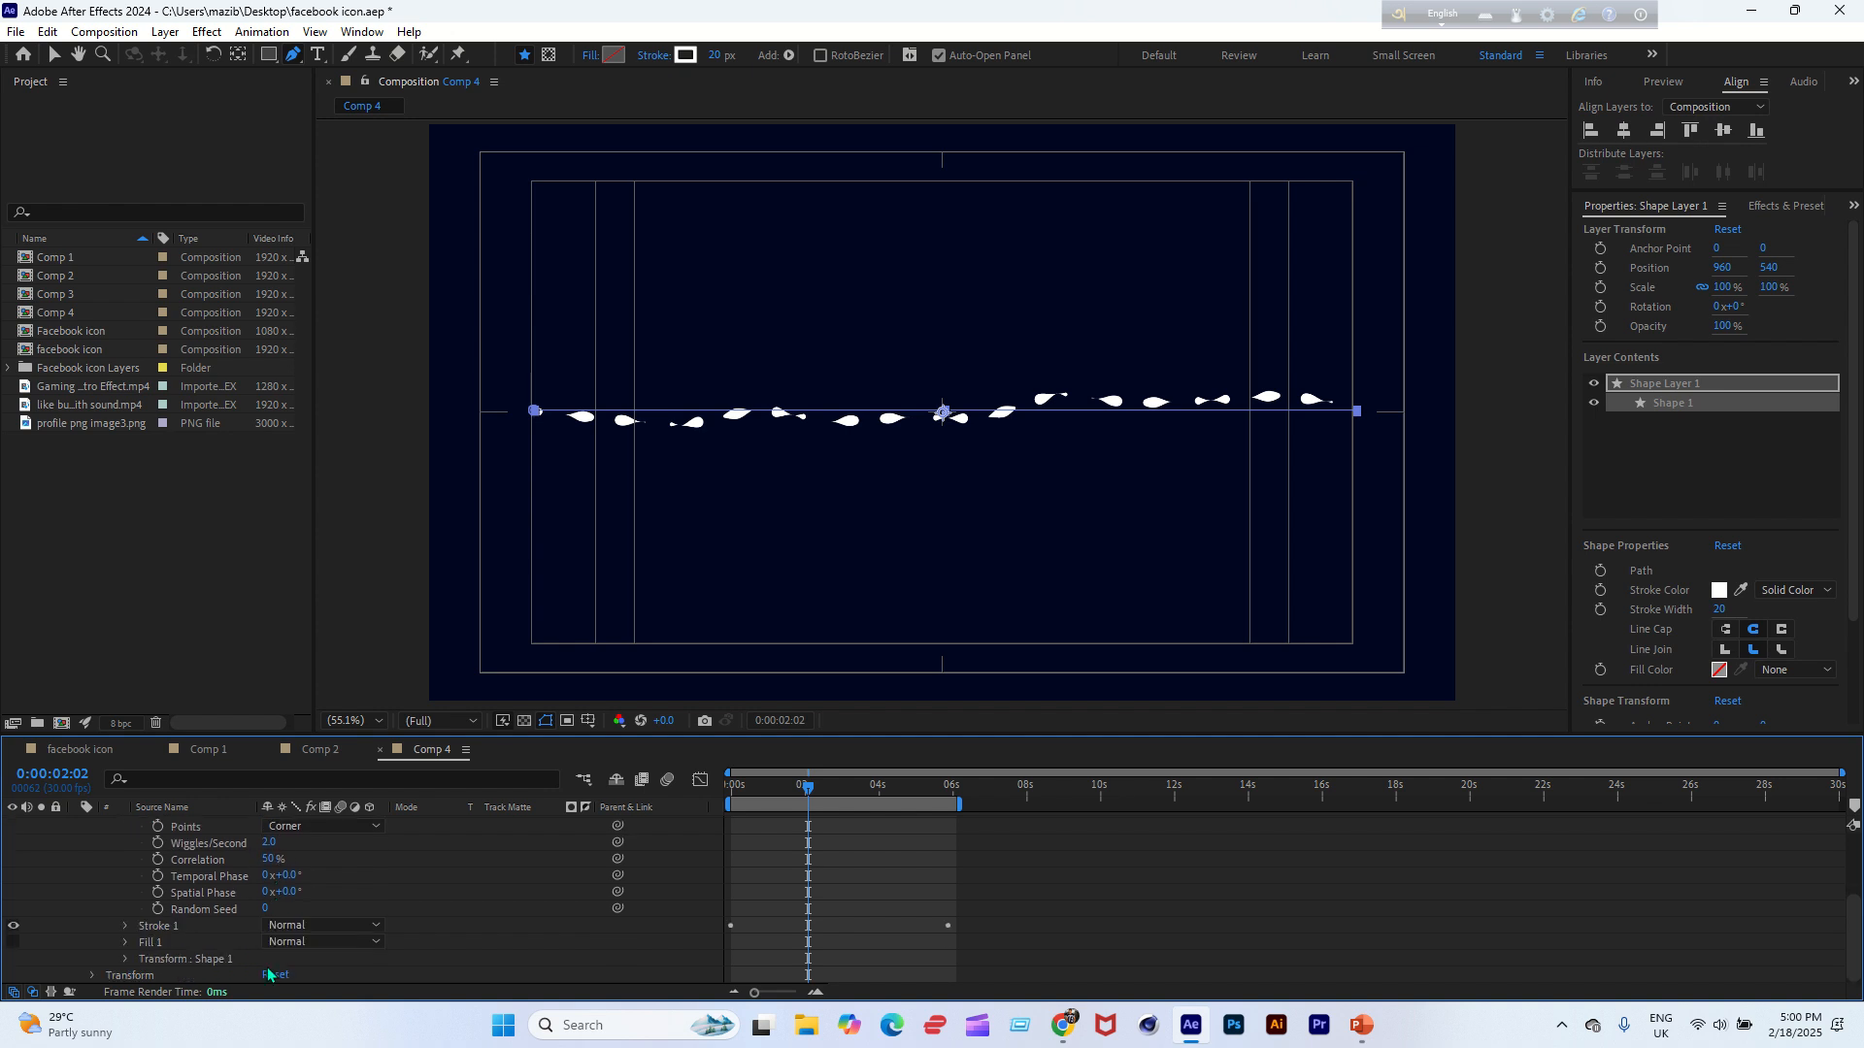
{"action": "left_click", "coordinate": [266, 908]}
{"action": "key", "text": "Return"}
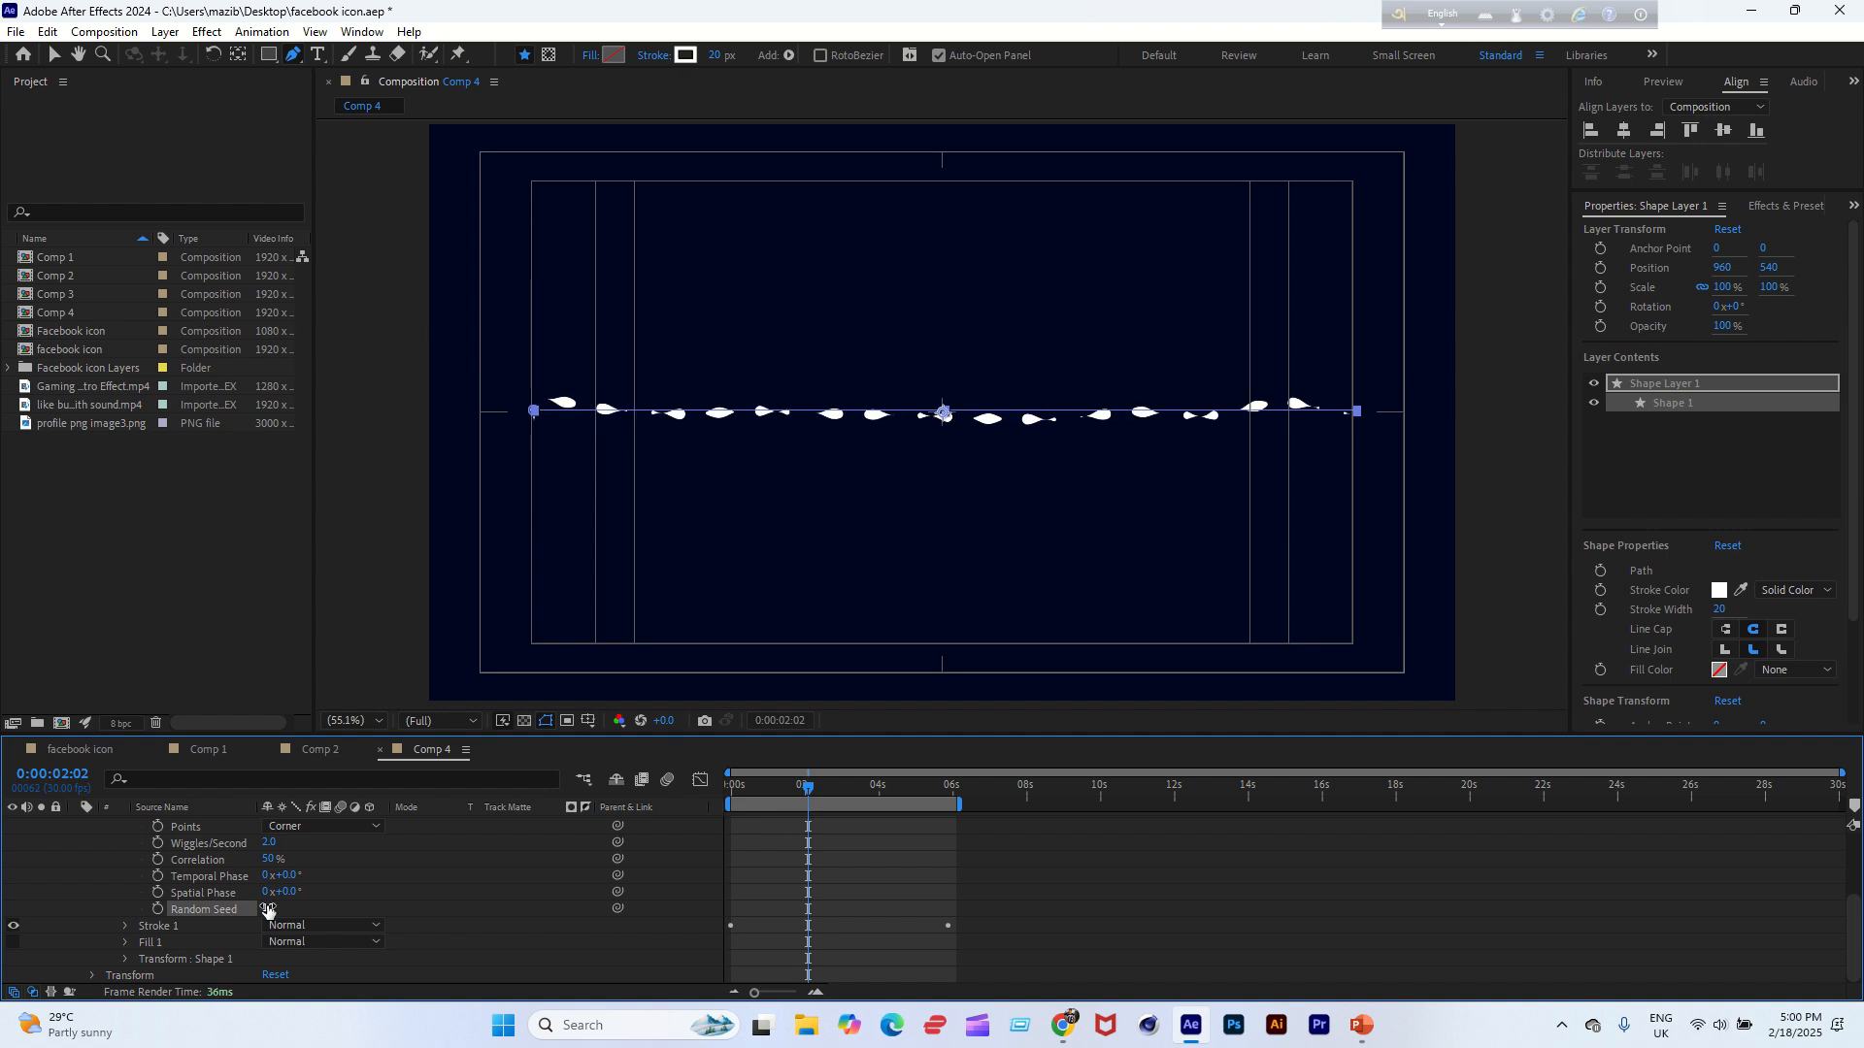
Play back the wiggling dashes, collapse Shape Layer 1's properties and stop with the current time at 0:00:02:24.
{"action": "key", "text": "space"}
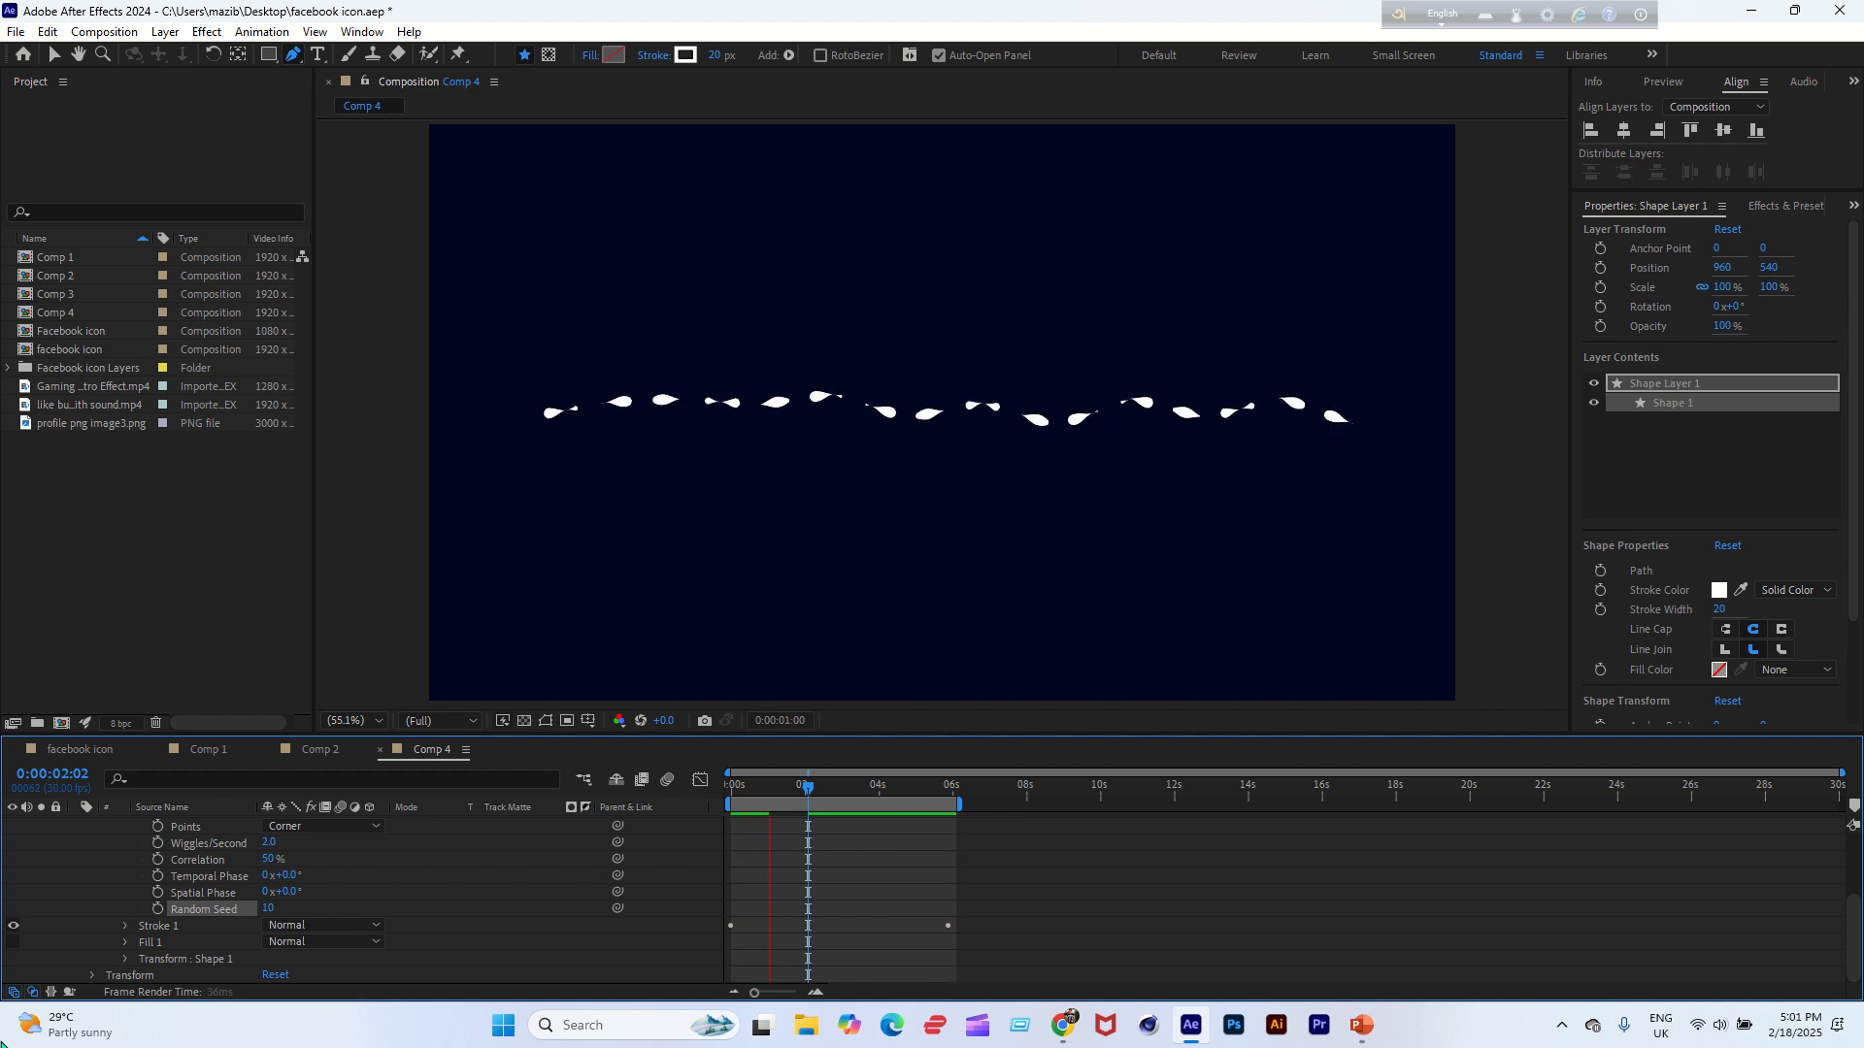
{"action": "scroll", "coordinate": [194, 883], "scroll_direction": "up", "scroll_amount": 4}
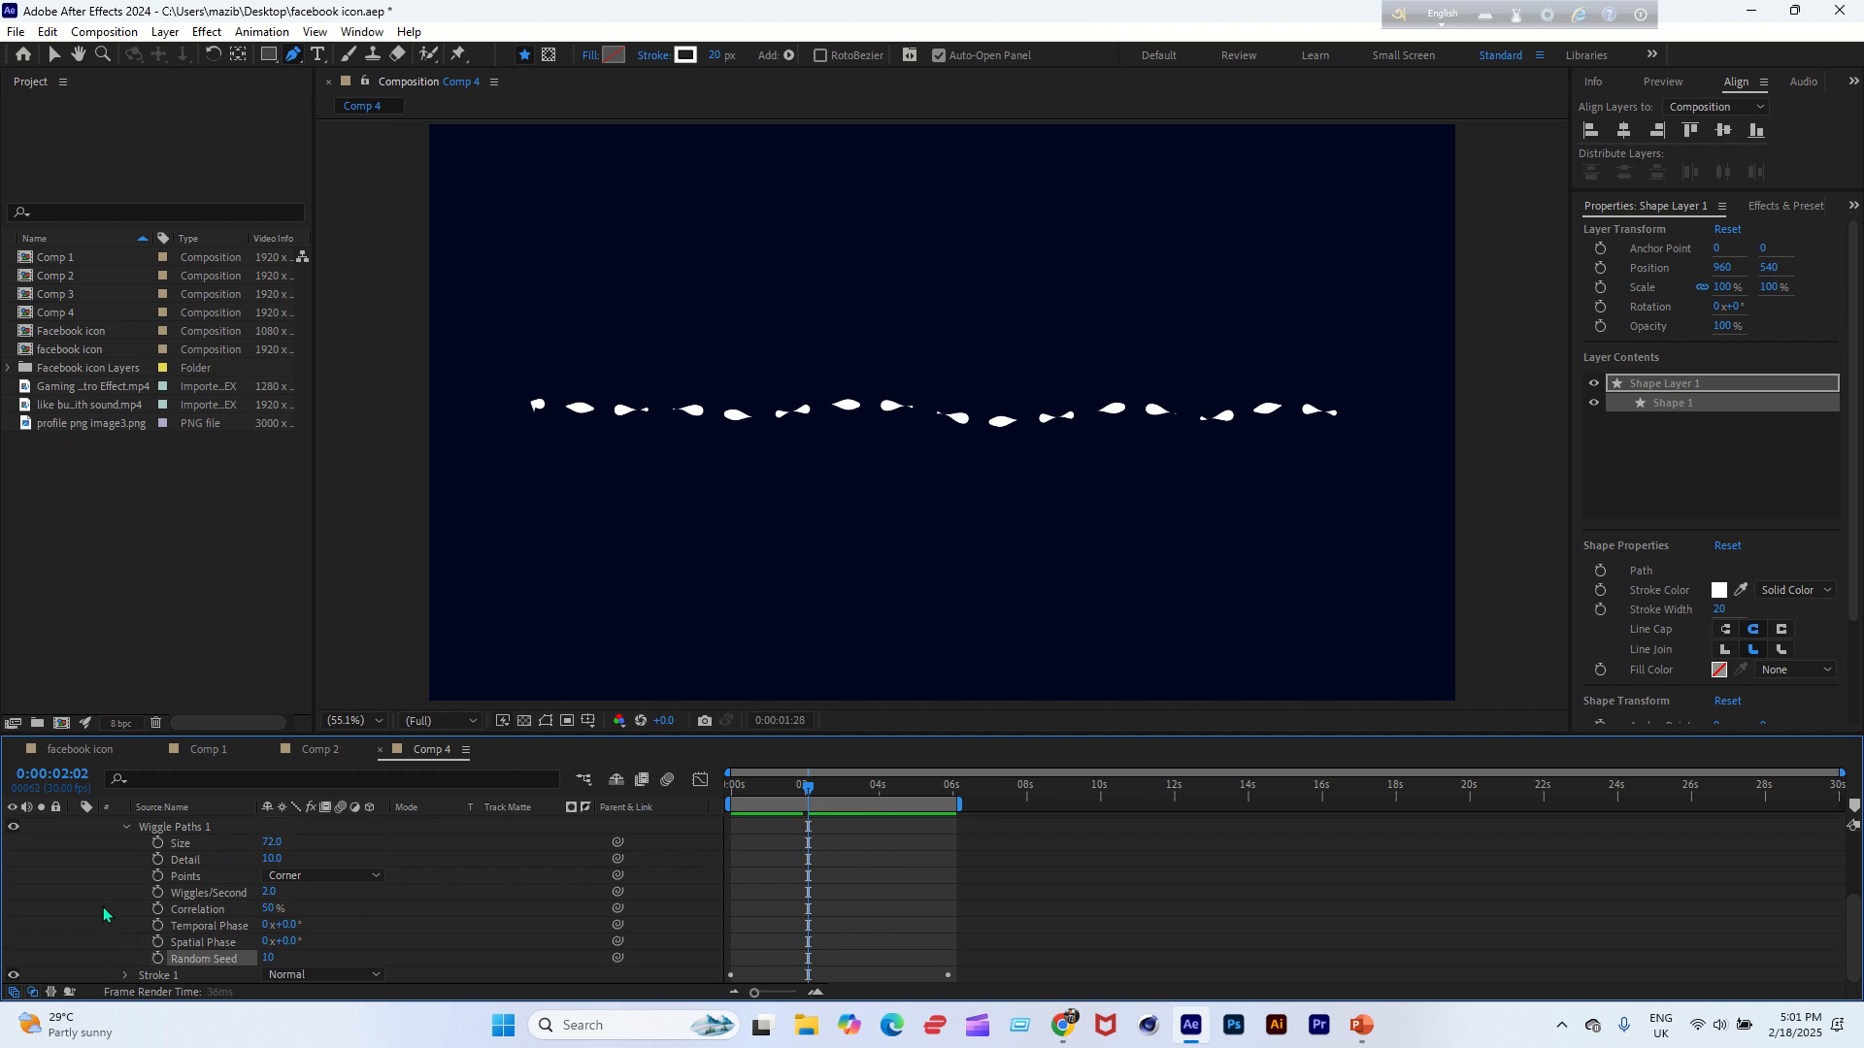
{"action": "left_click", "coordinate": [91, 840]}
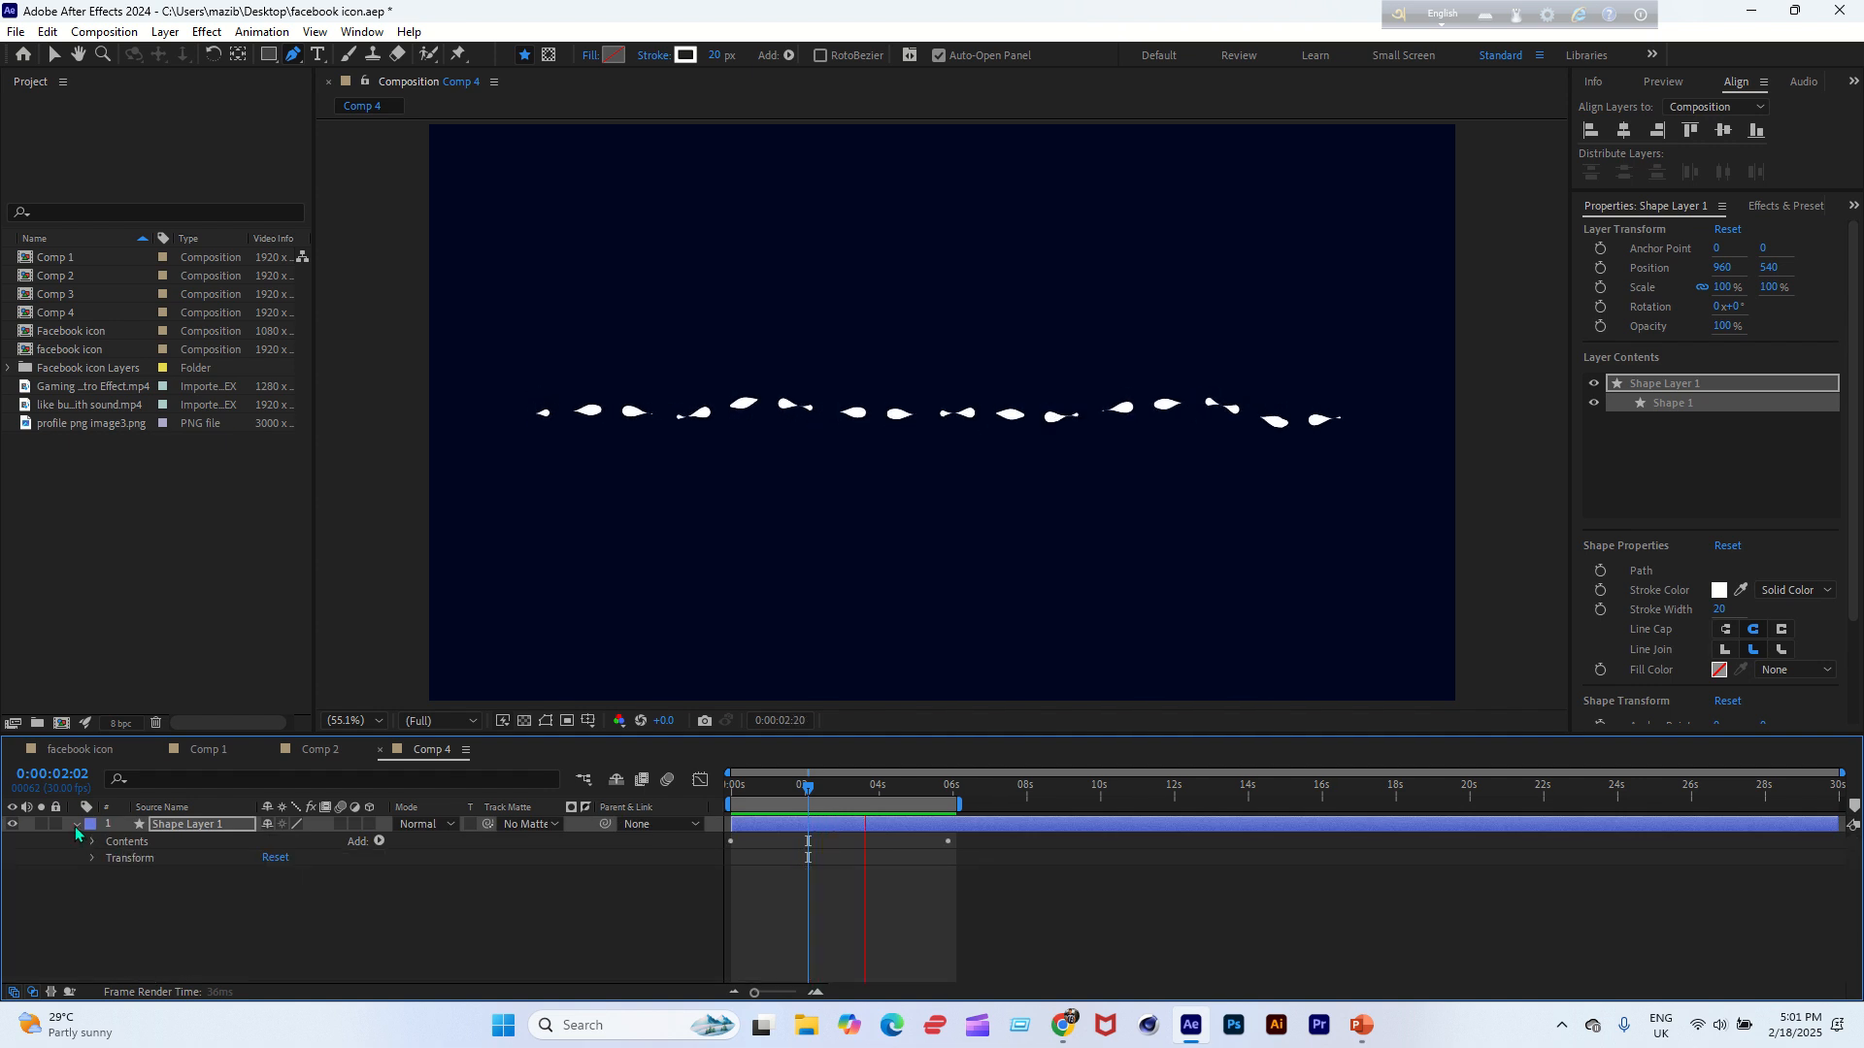
{"action": "left_click", "coordinate": [74, 825]}
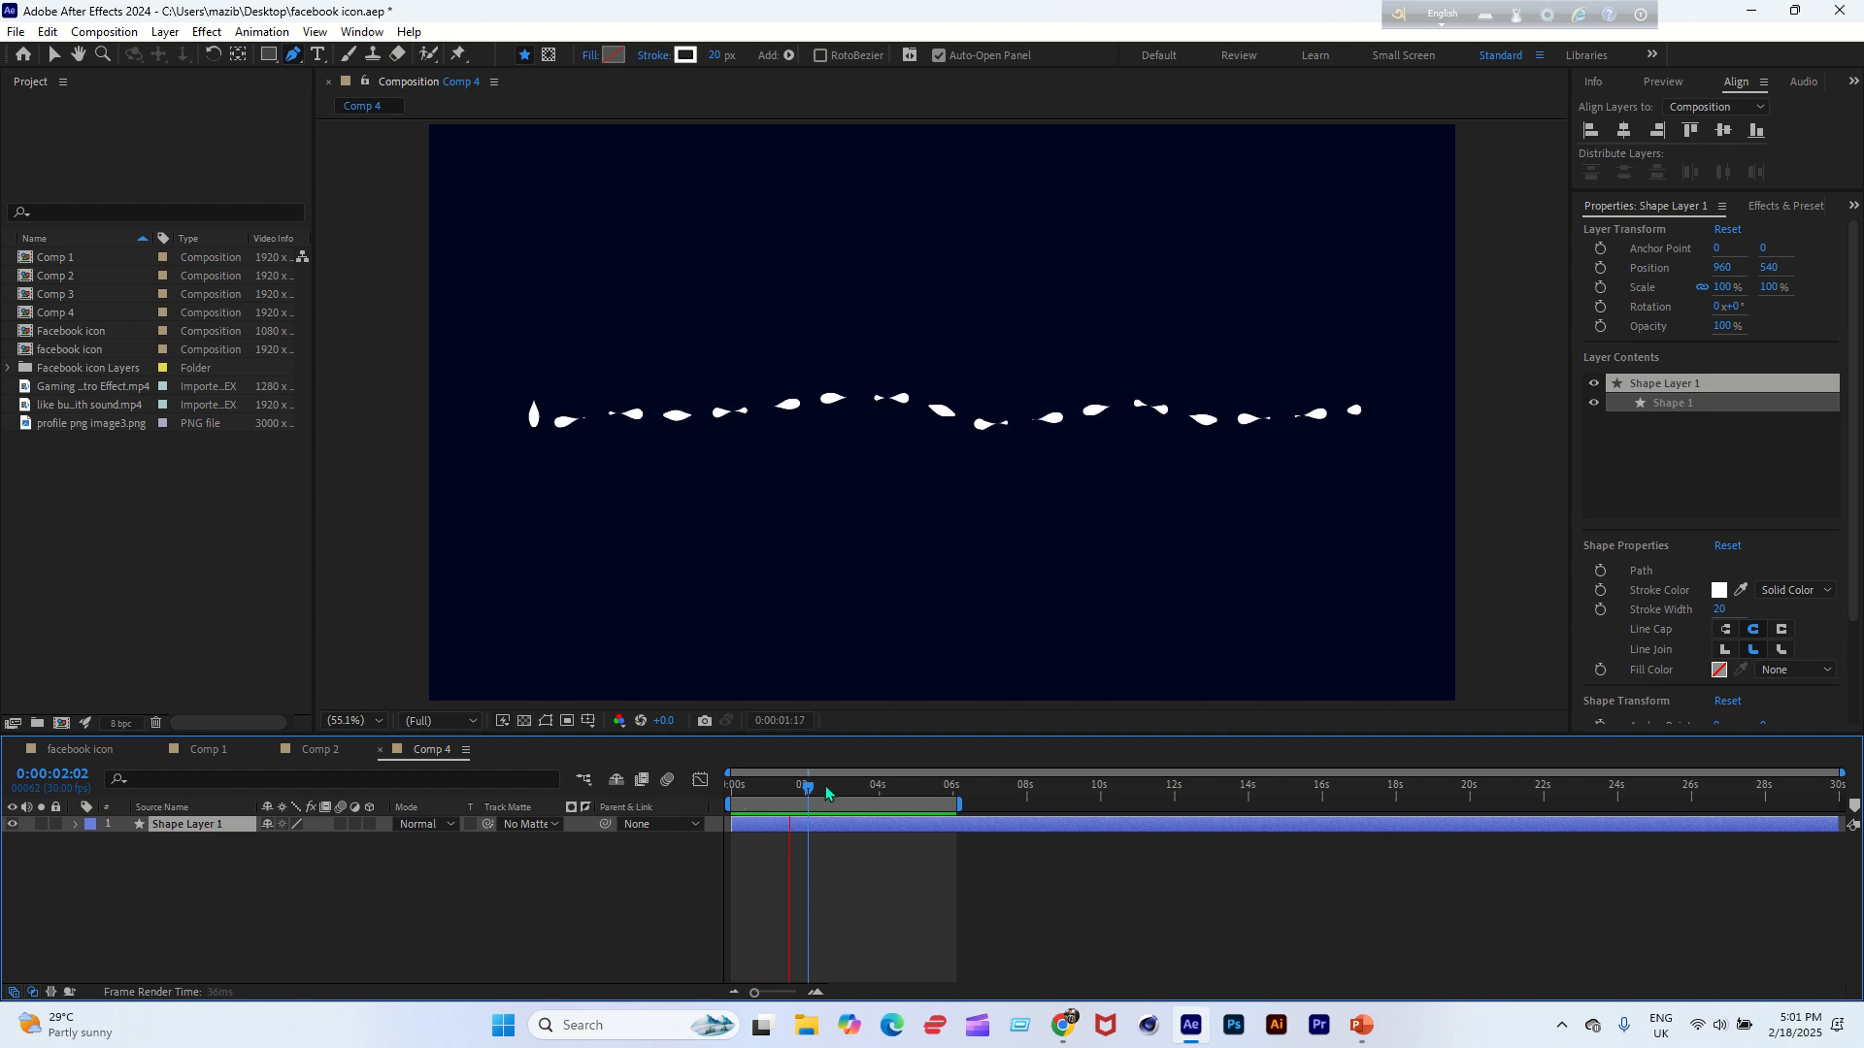
{"action": "left_click_drag", "start_coordinate": [813, 787], "coordinate": [841, 792]}
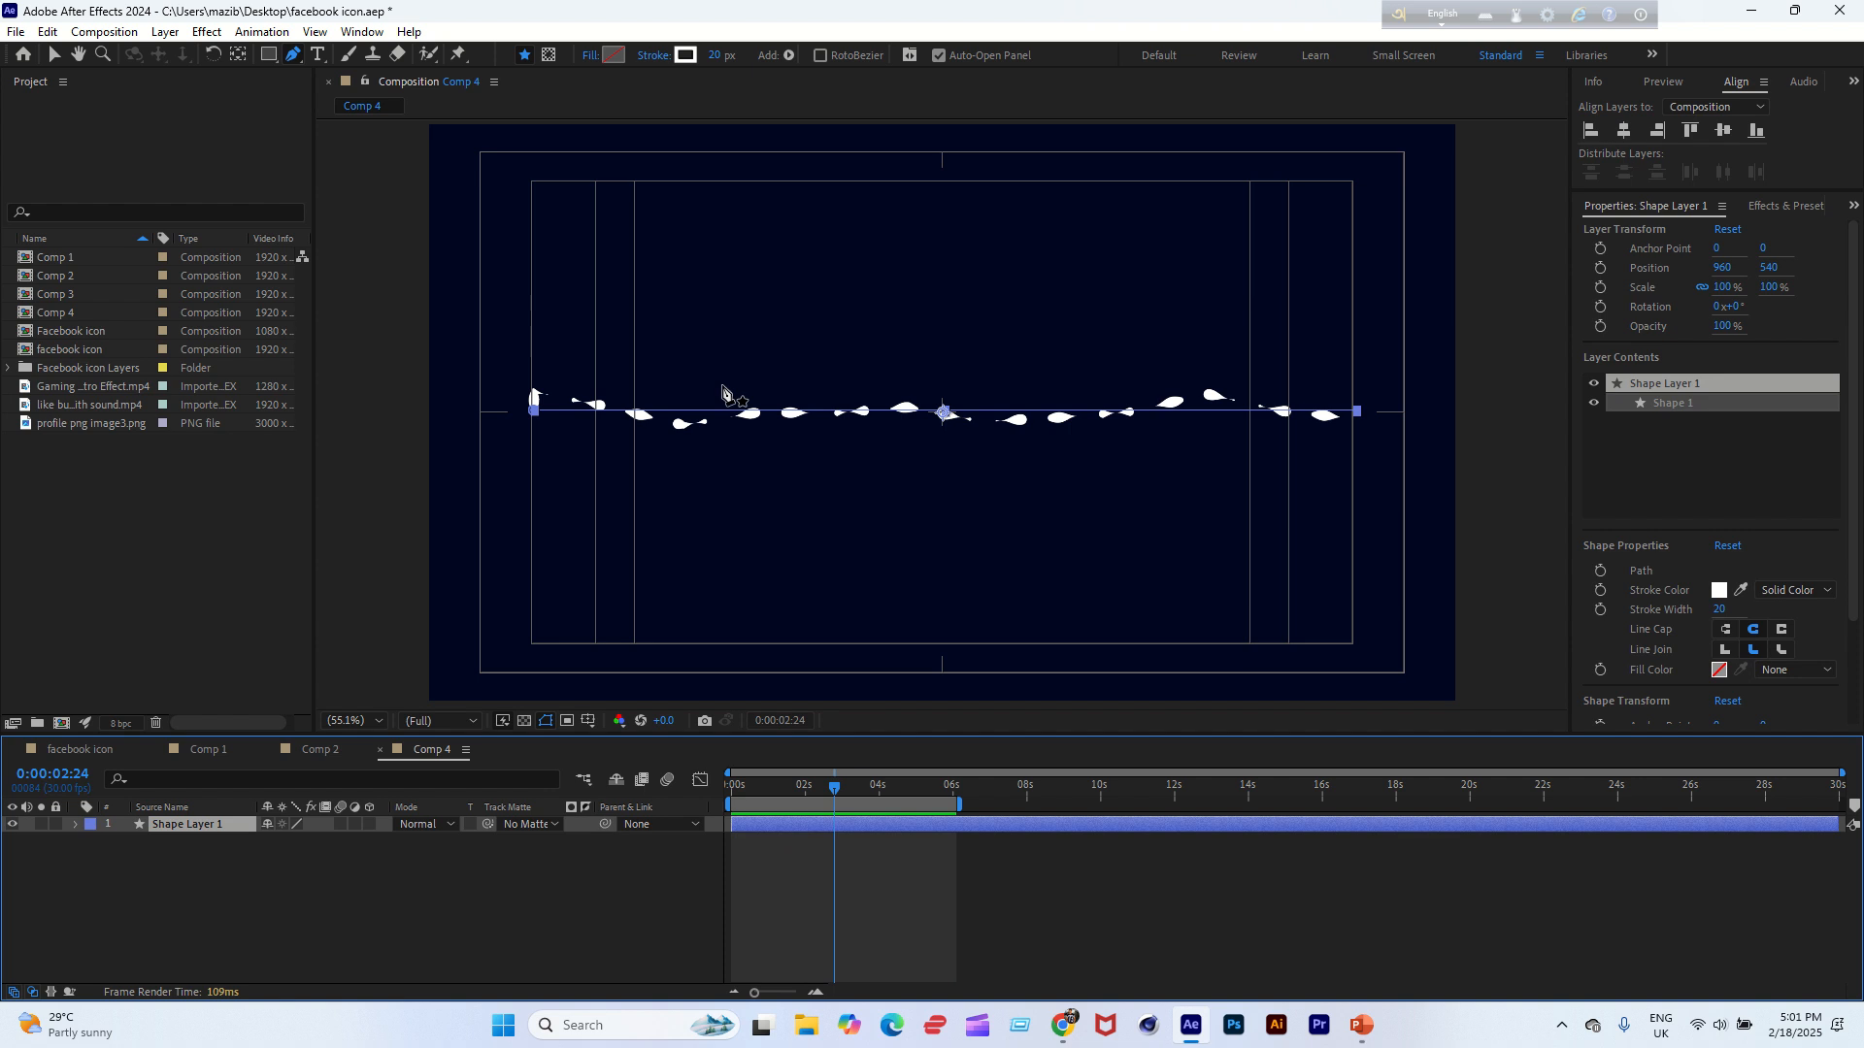
Move Shape Layer 1's anchor point along the line to about -81.7, -2.5 with the Pan Behind tool, then return to the Selection tool.
{"action": "left_click", "coordinate": [54, 54]}
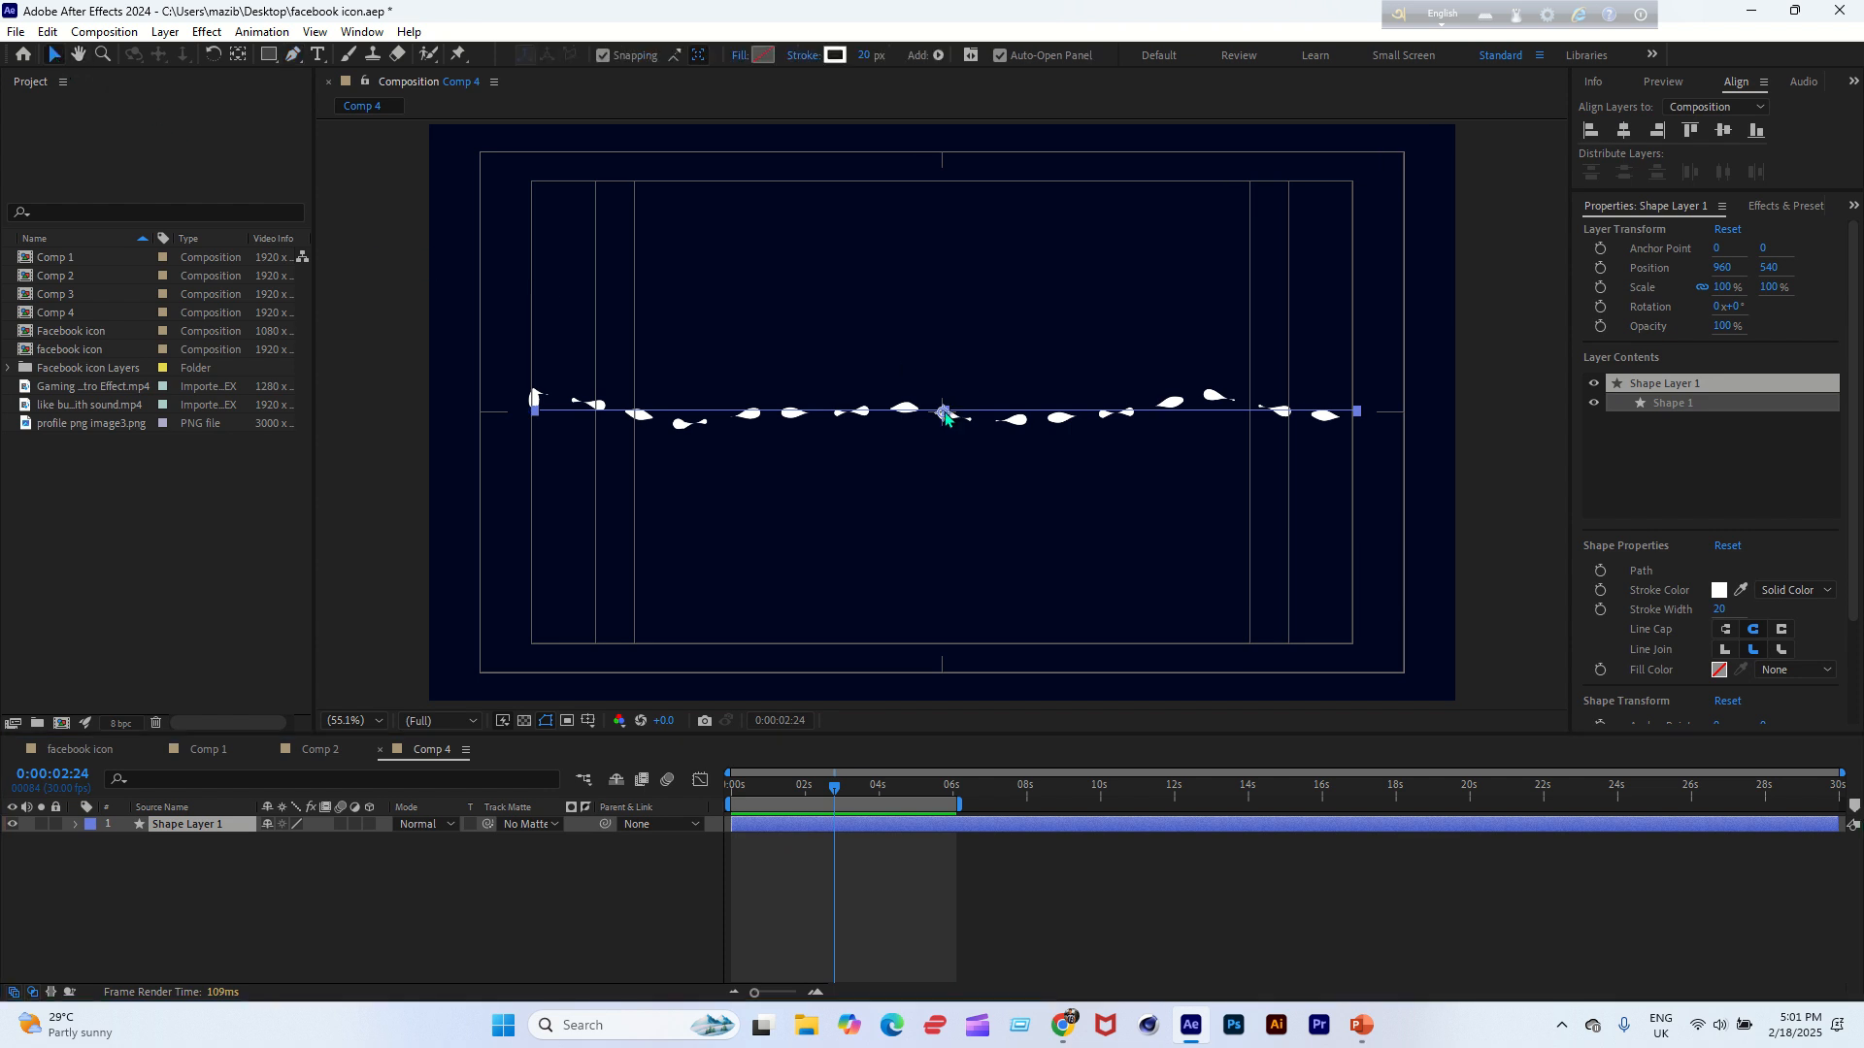
{"action": "left_click", "coordinate": [238, 54]}
{"action": "left_click_drag", "start_coordinate": [944, 414], "coordinate": [899, 411]}
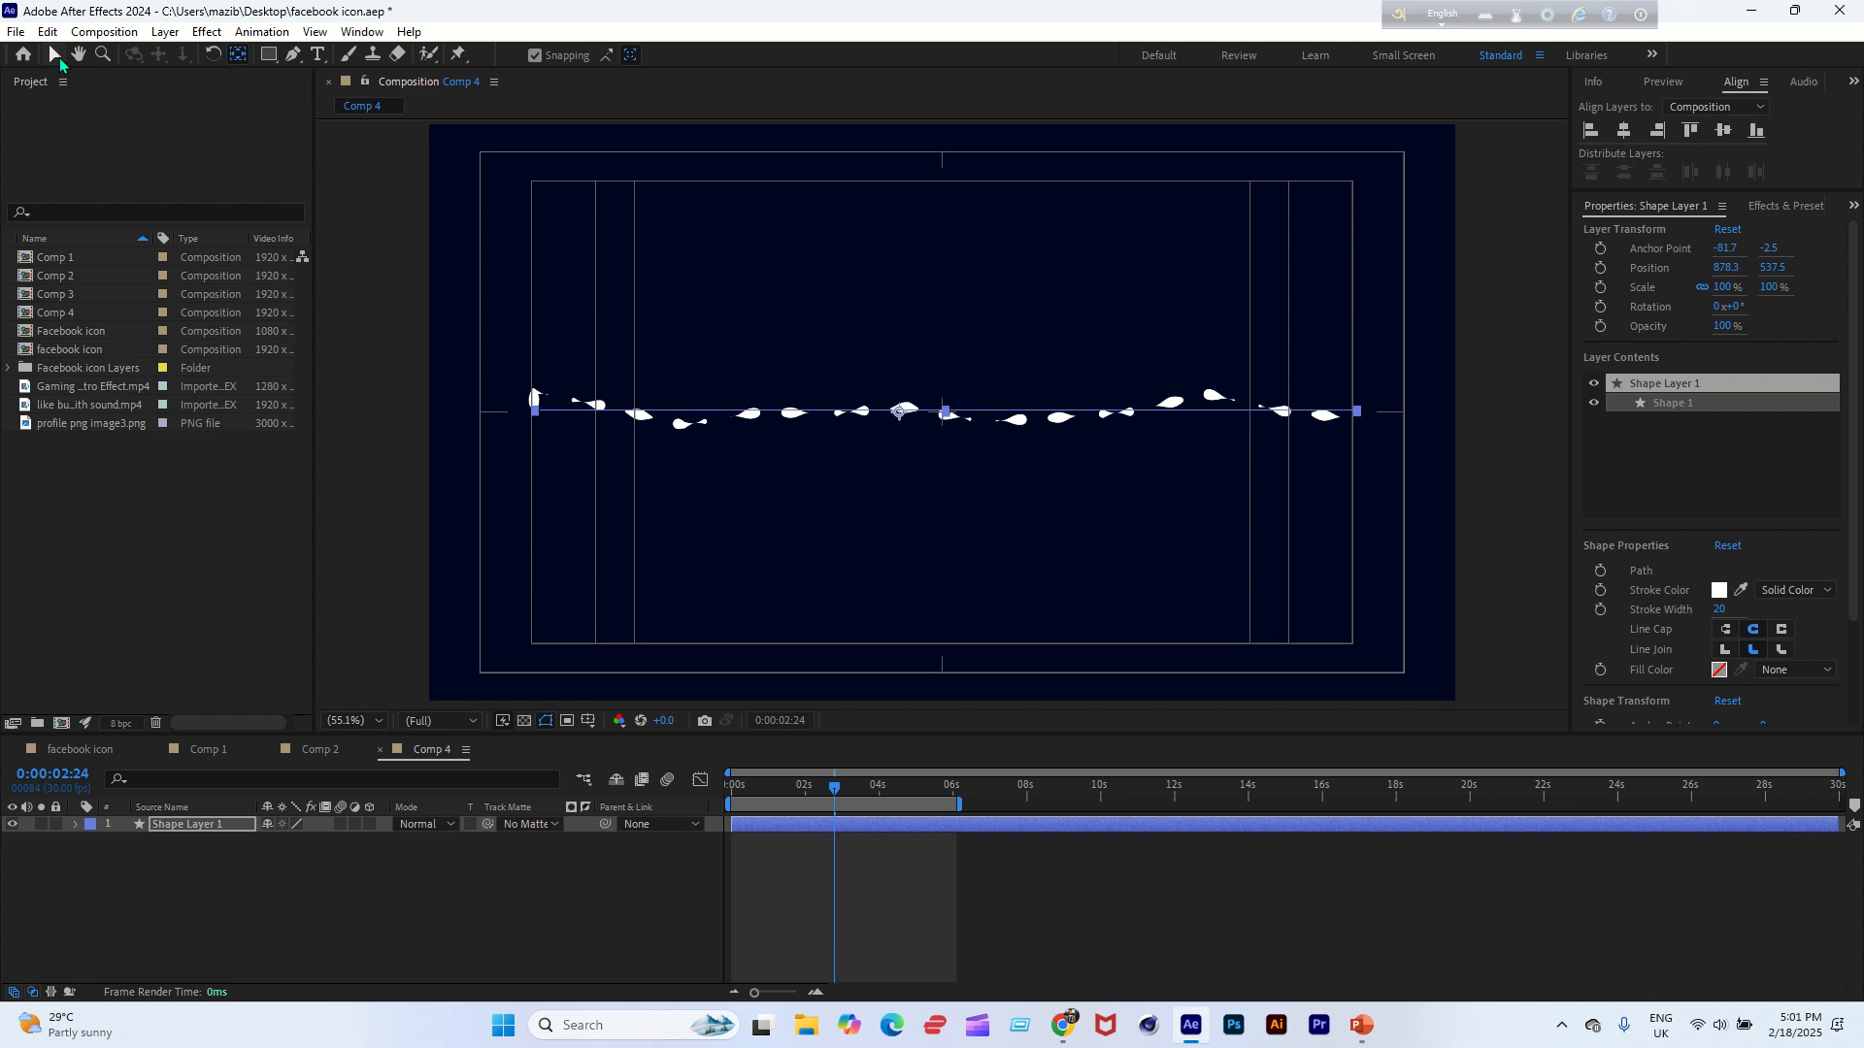
{"action": "left_click", "coordinate": [54, 55]}
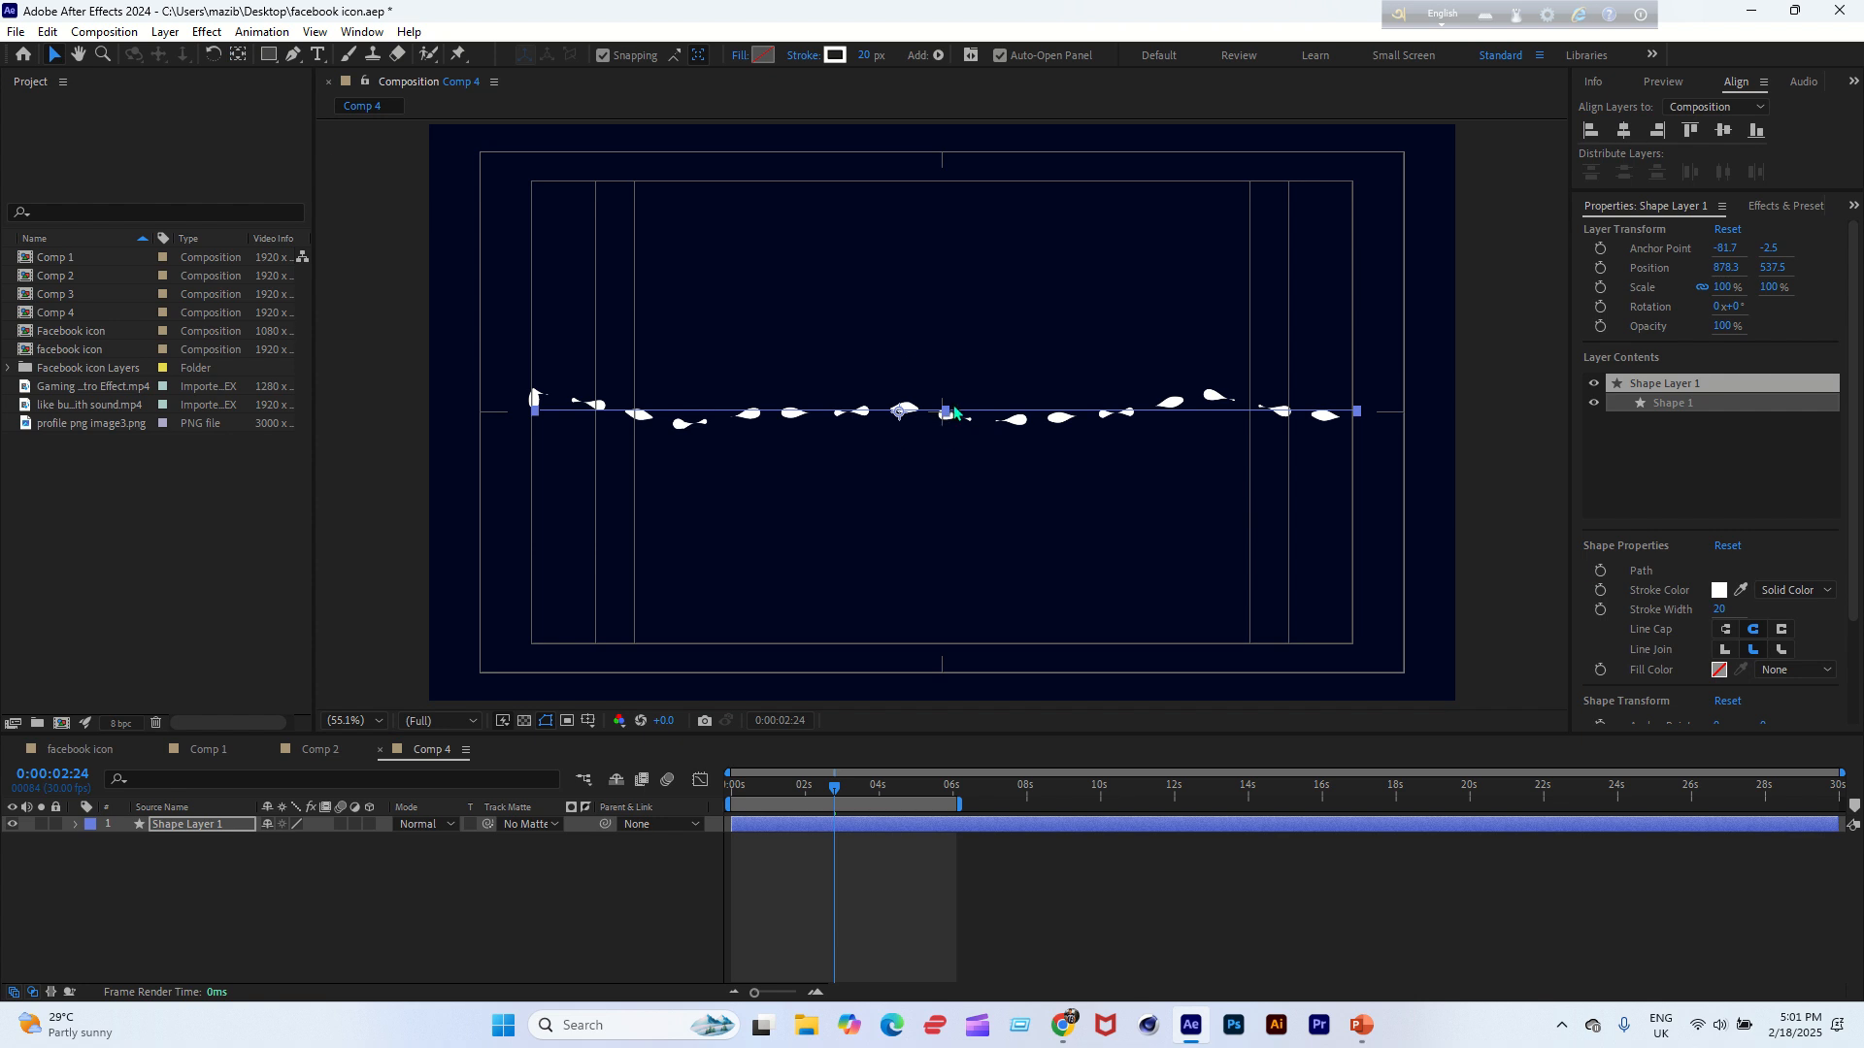
Stretch Shape Layer 1 vertically to about 644.5% while keeping its width at 100%, and play back the waveform animation.
{"action": "left_click", "coordinate": [947, 416]}
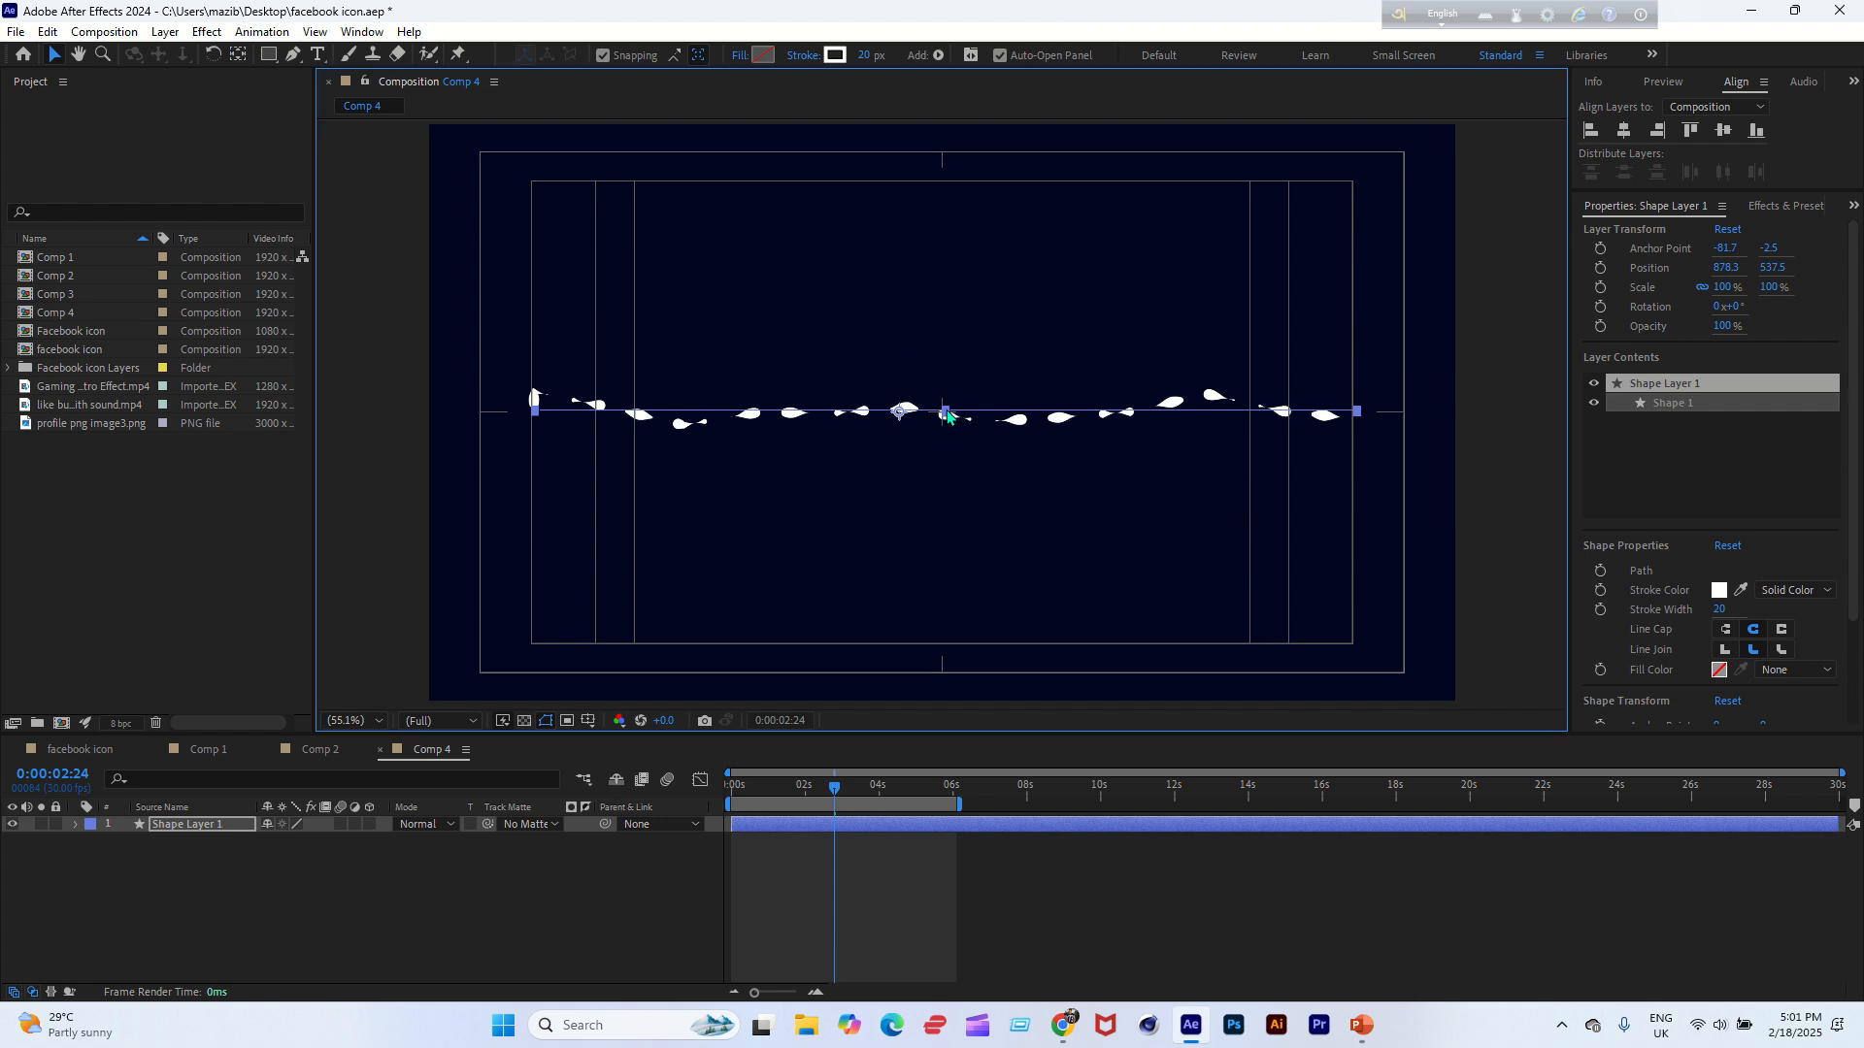
{"action": "mouse_move", "coordinate": [947, 415]}
{"action": "left_mouse_down"}
{"action": "mouse_move", "coordinate": [960, 445]}
{"action": "mouse_move", "coordinate": [955, 405]}
{"action": "left_mouse_up"}
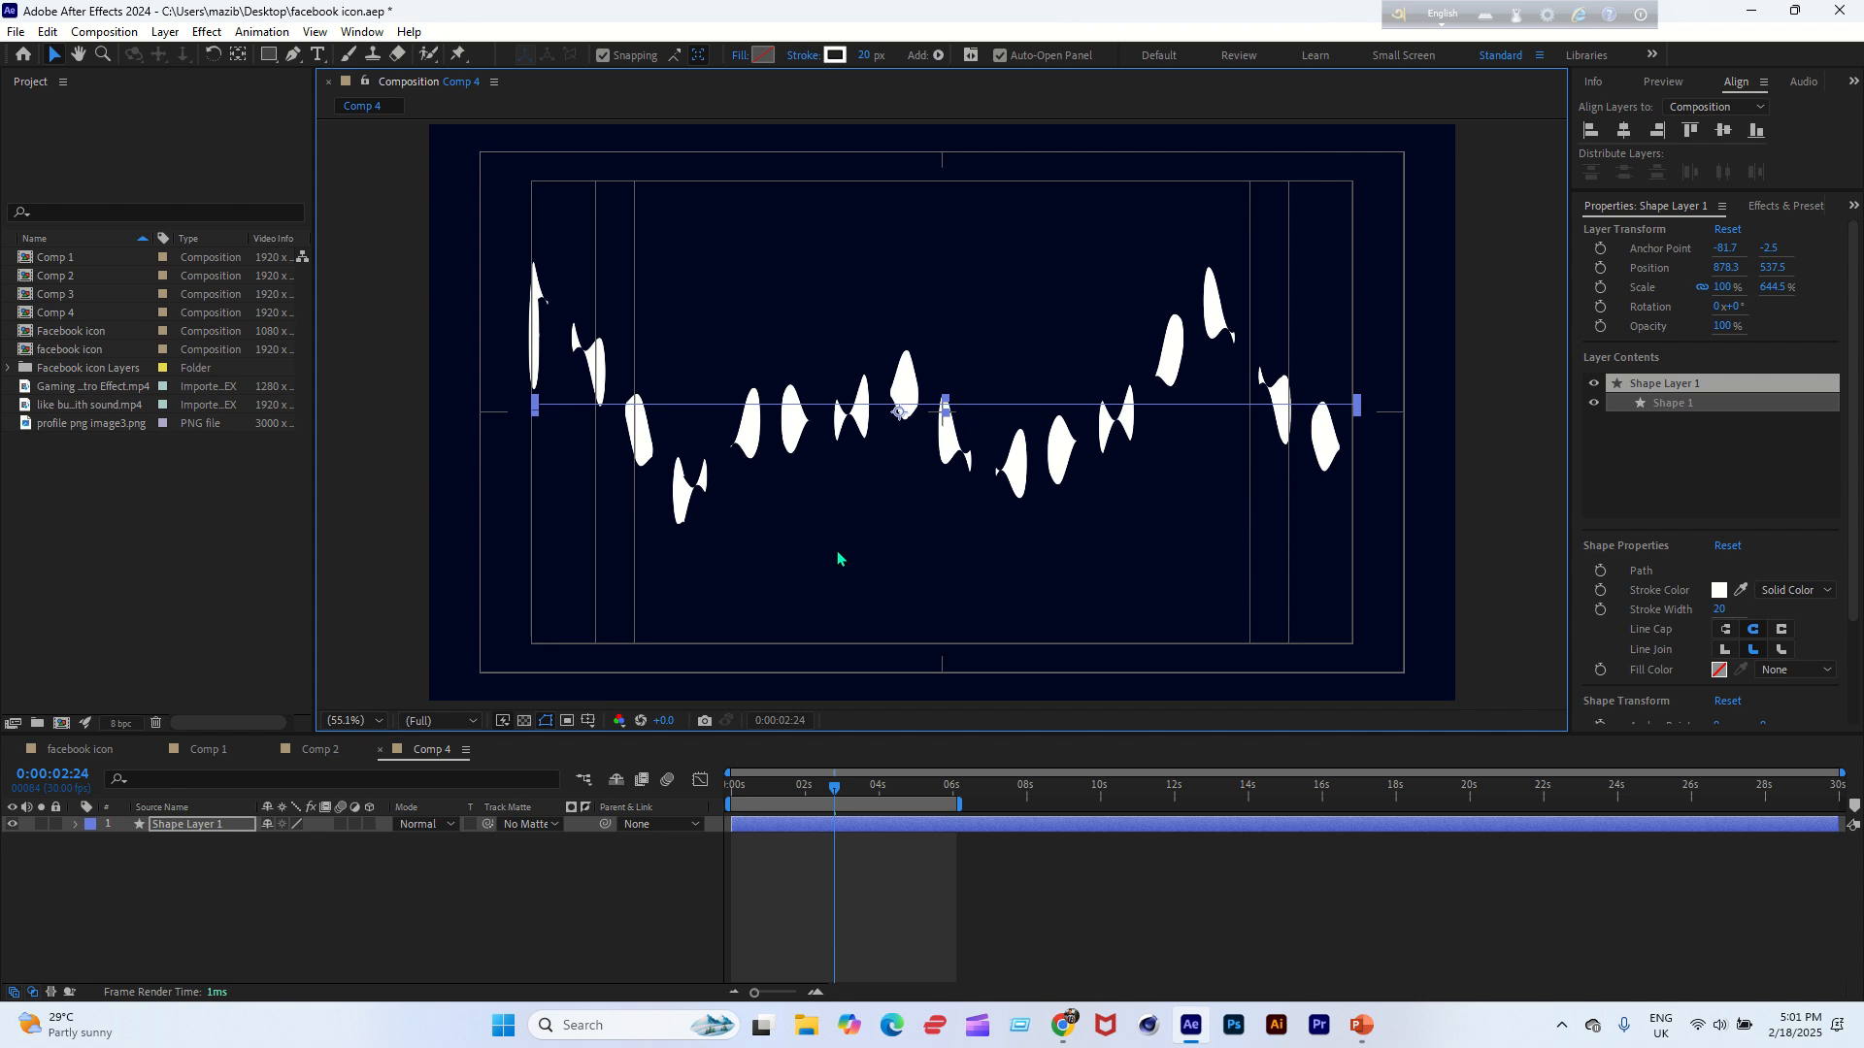
{"action": "key", "text": "space"}
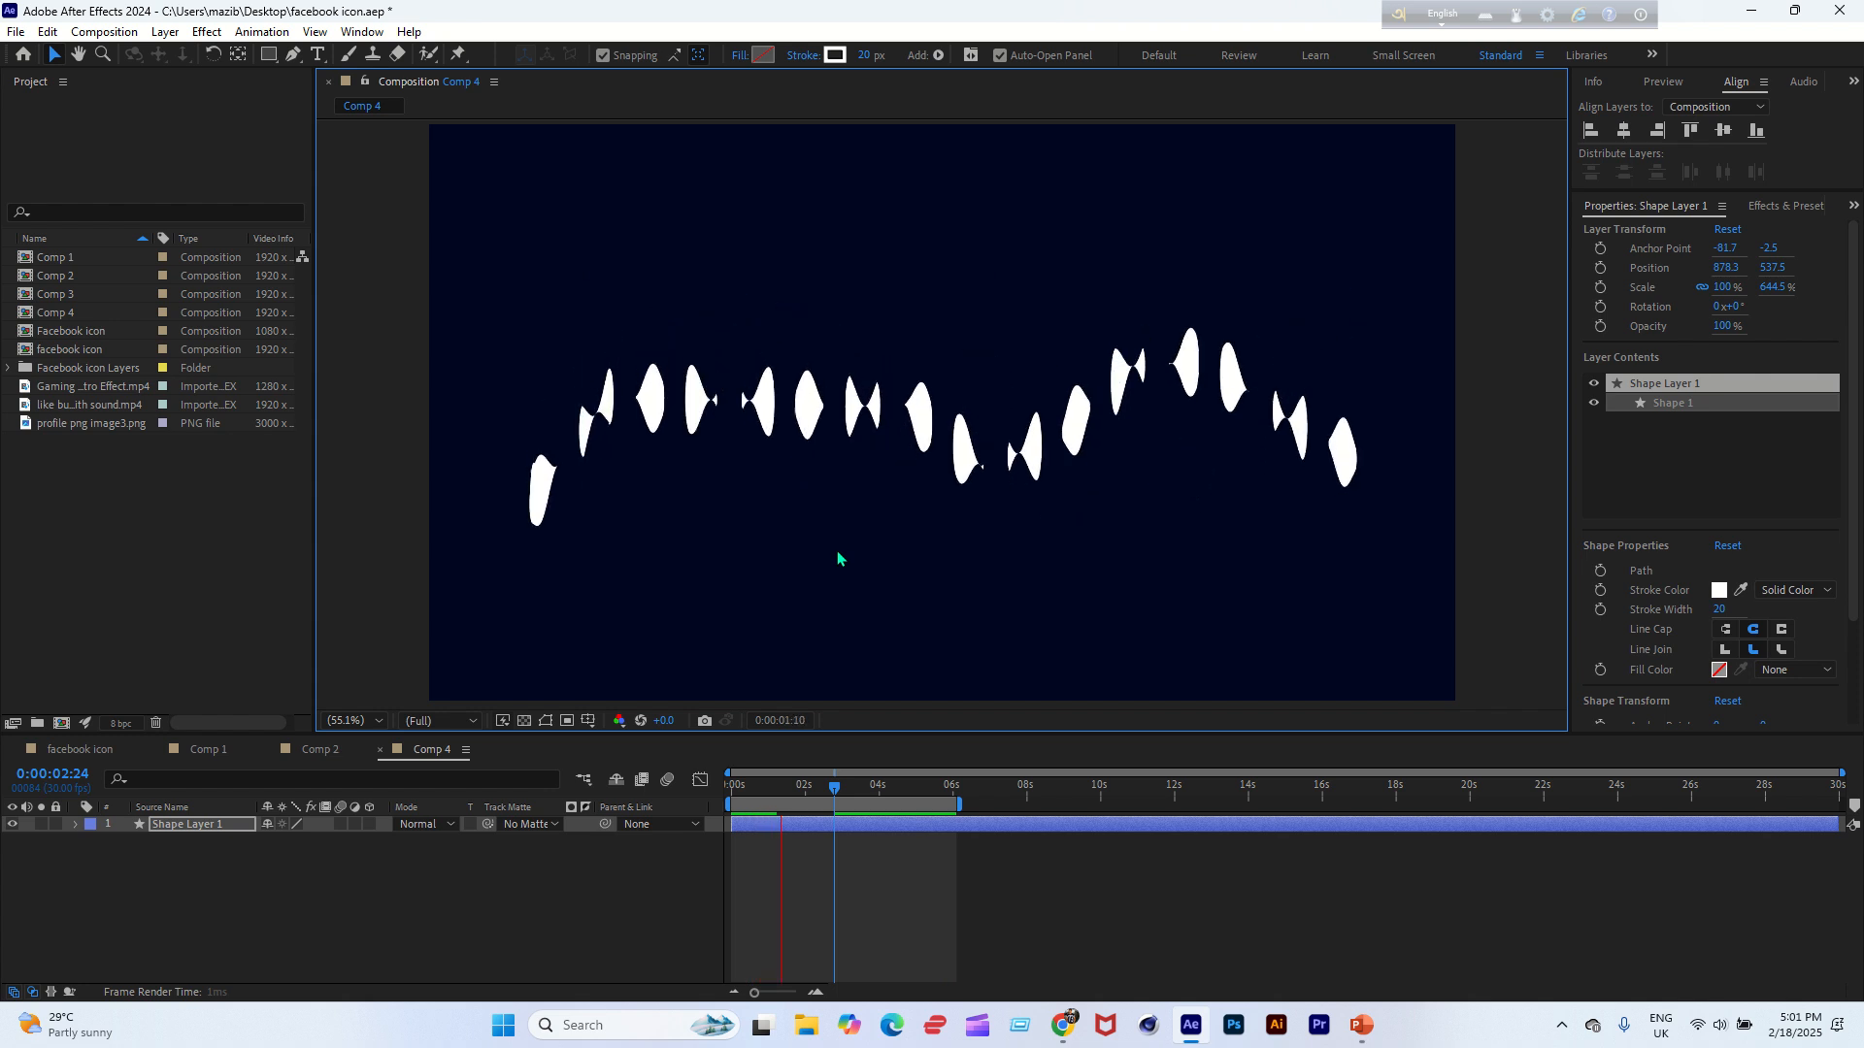
{"action": "mouse_move", "coordinate": [901, 57]}
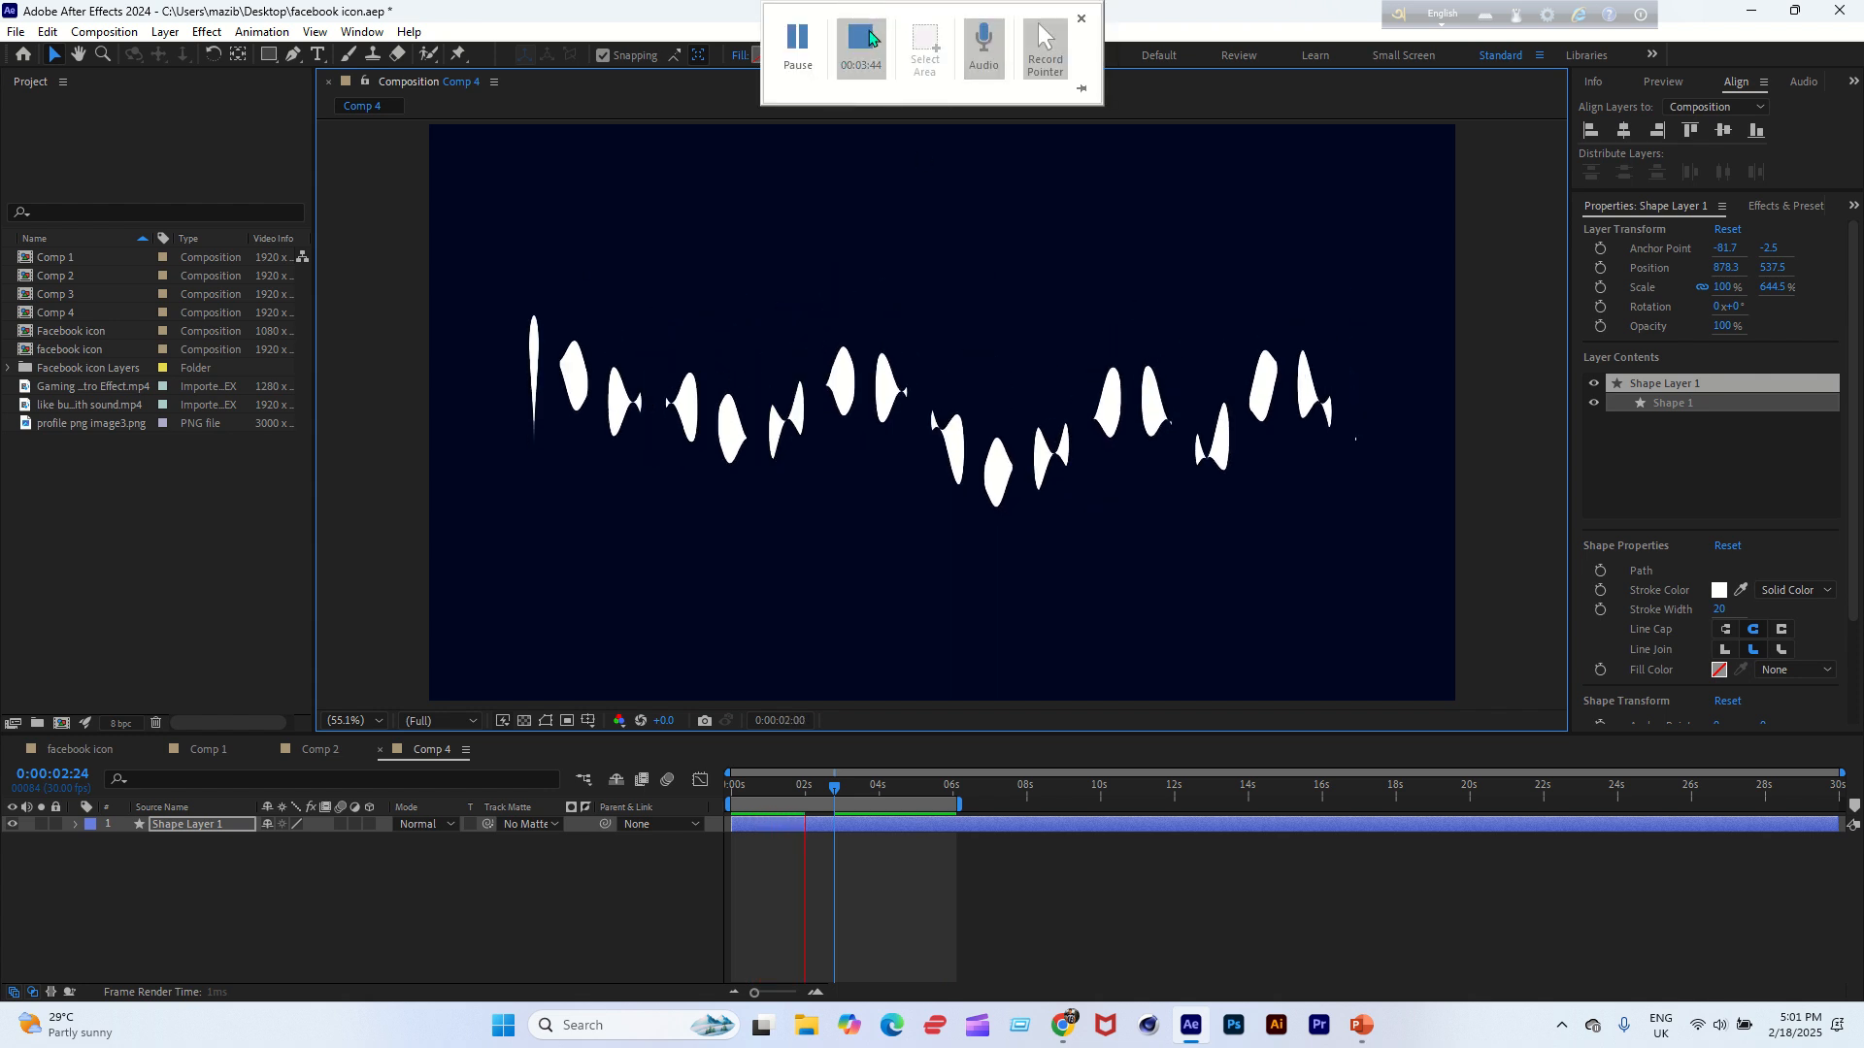